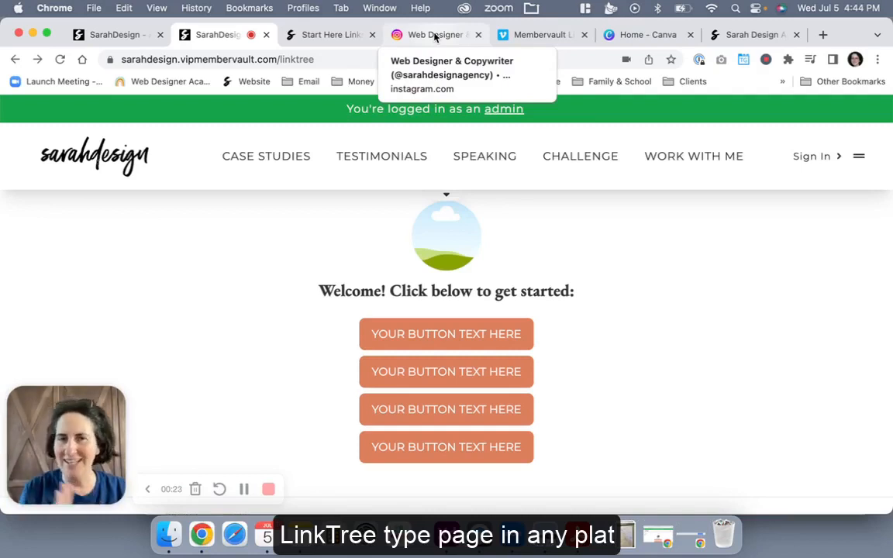
- Compare the finished Start Here example page, and set the Linktree page's status to Invisible in the site admin
left_click(326, 35)
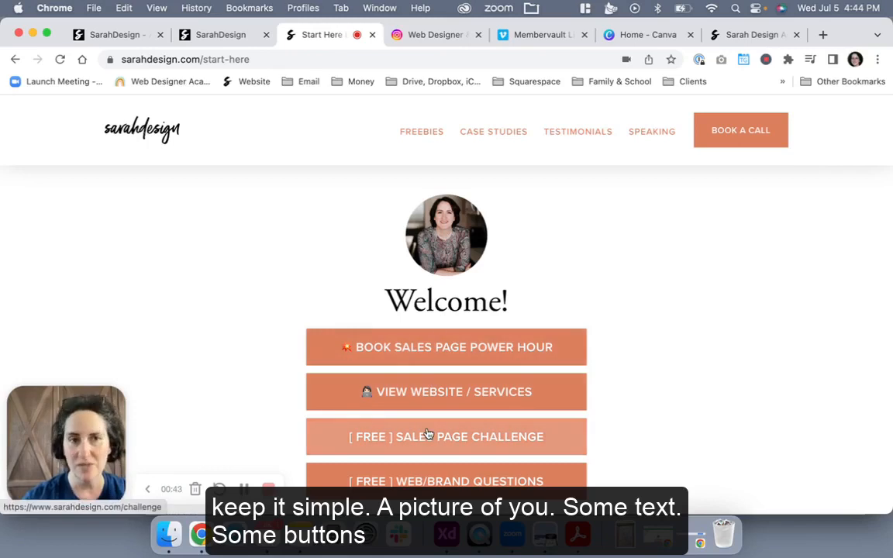
left_click(120, 37)
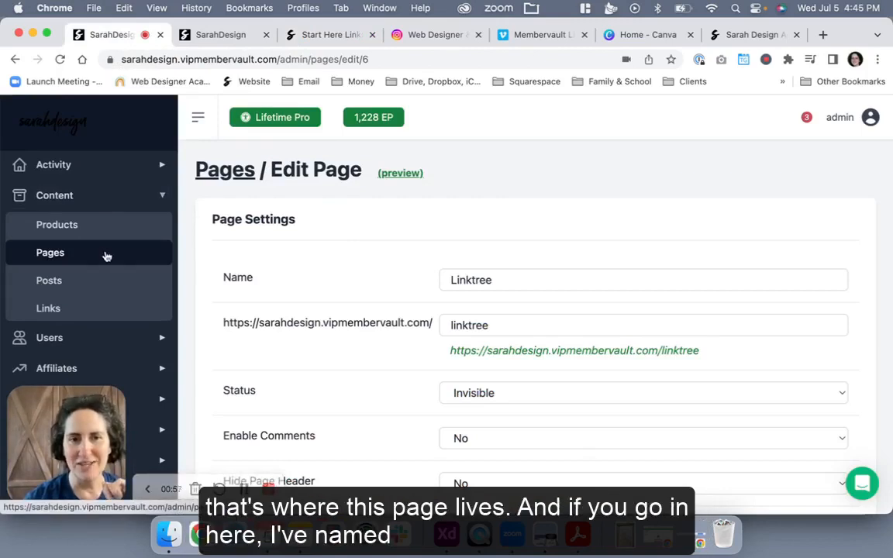
scroll(415, 222, "down", 1)
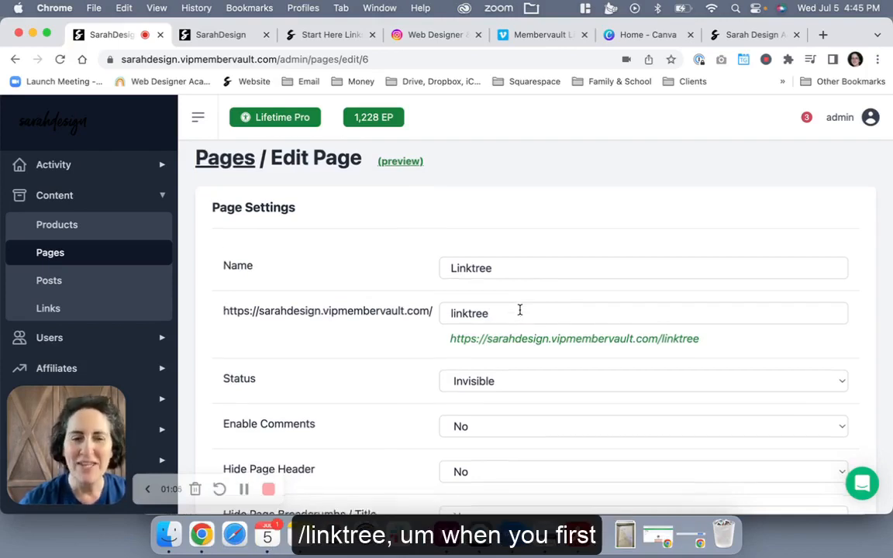
scroll(520, 312, "down", 3)
left_click(584, 313)
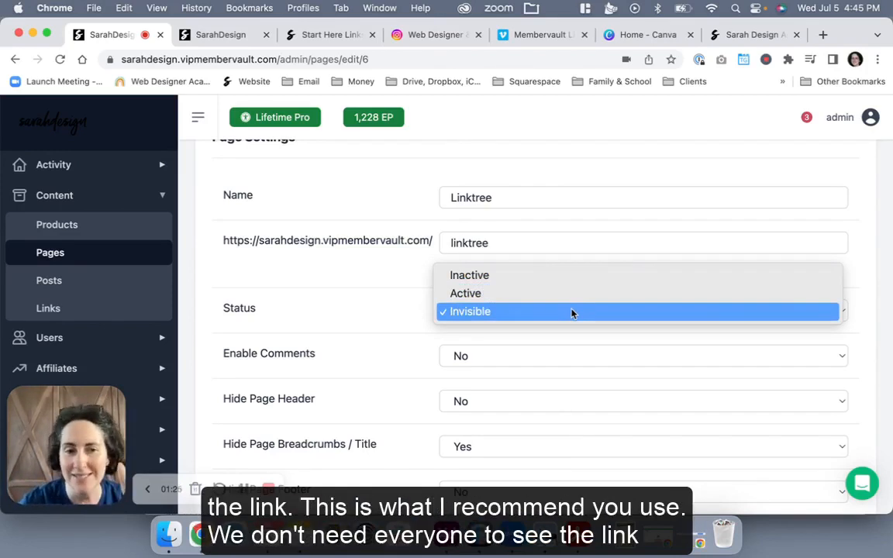
left_click(571, 312)
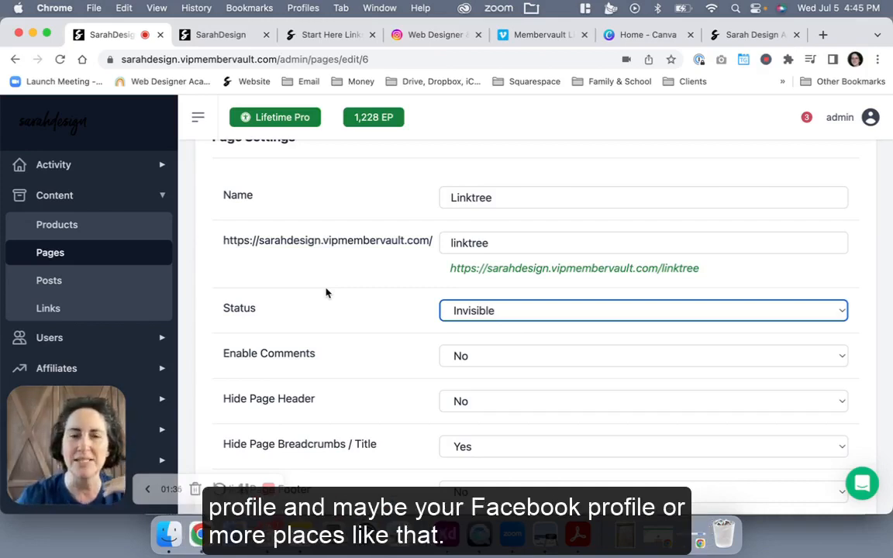
- Set Enable Comments to No in the Linktree page's settings
scroll(326, 293, "down", 2)
left_click(482, 297)
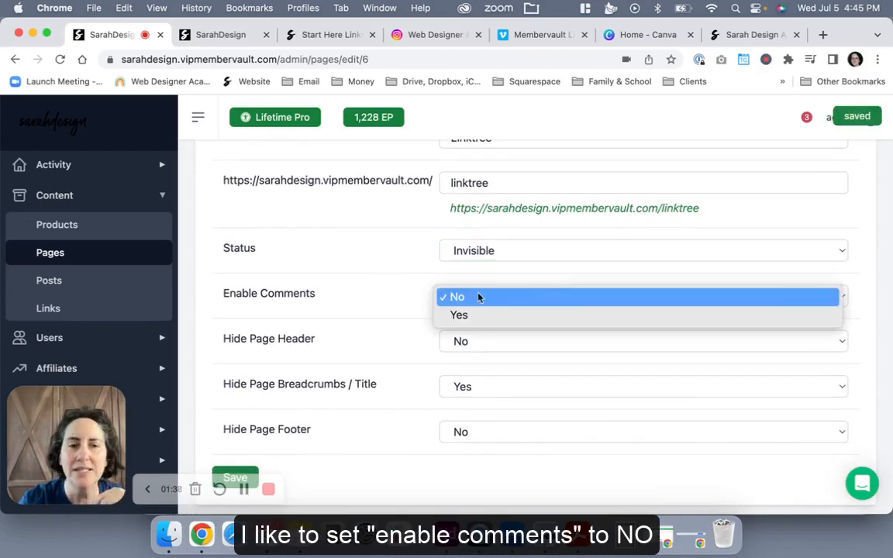
left_click(385, 293)
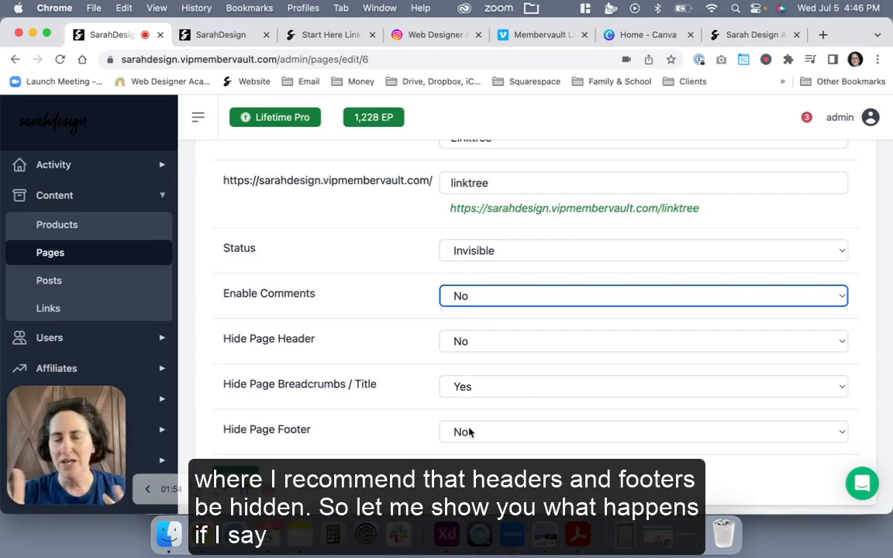
- Save the page with Hide Page Breadcrumbs / Title set to No and reload the live Linktree page
left_click(481, 389)
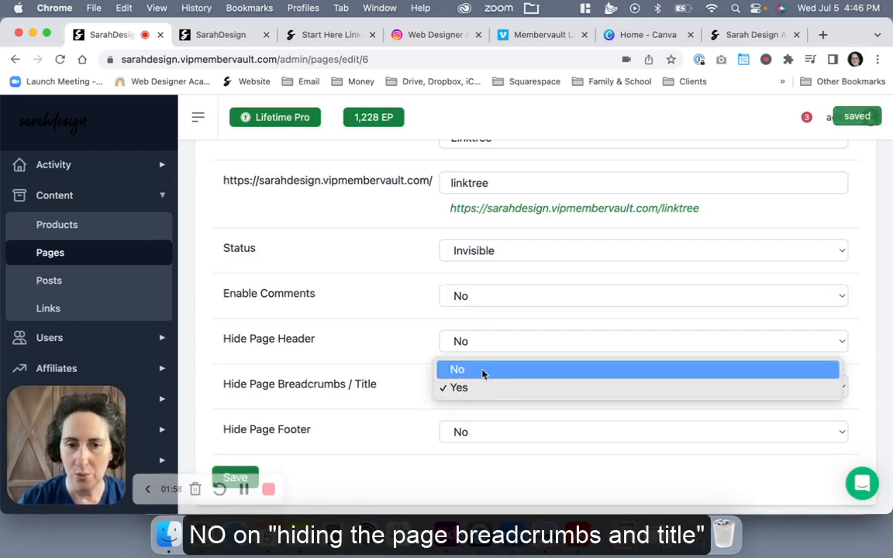
left_click(482, 370)
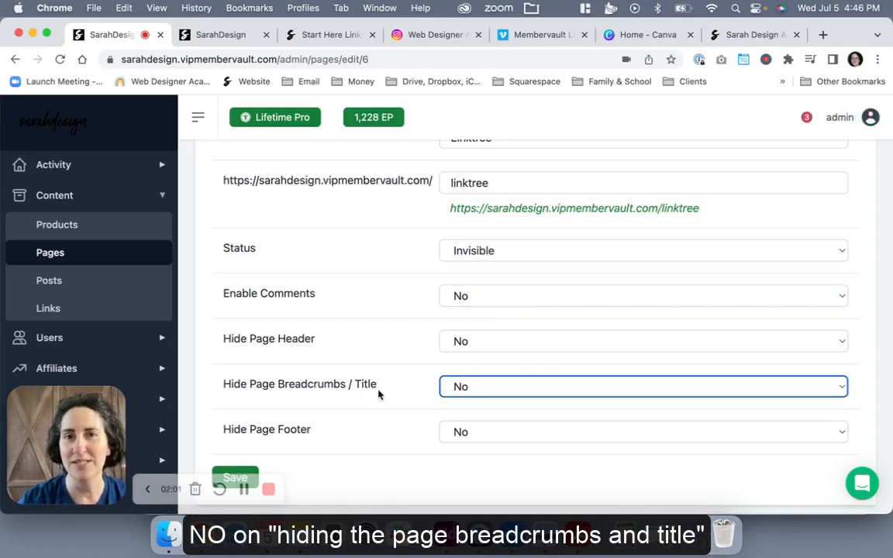
scroll(378, 395, "down", 1)
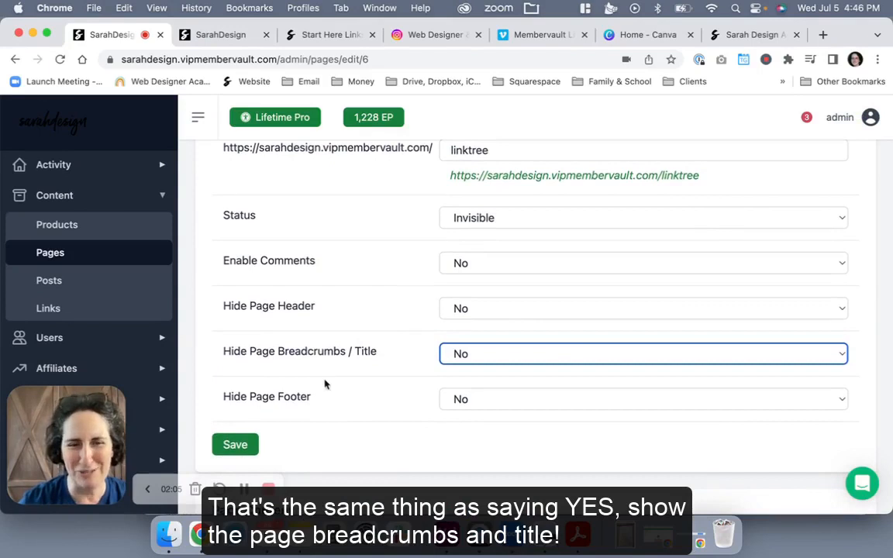
left_click(233, 447)
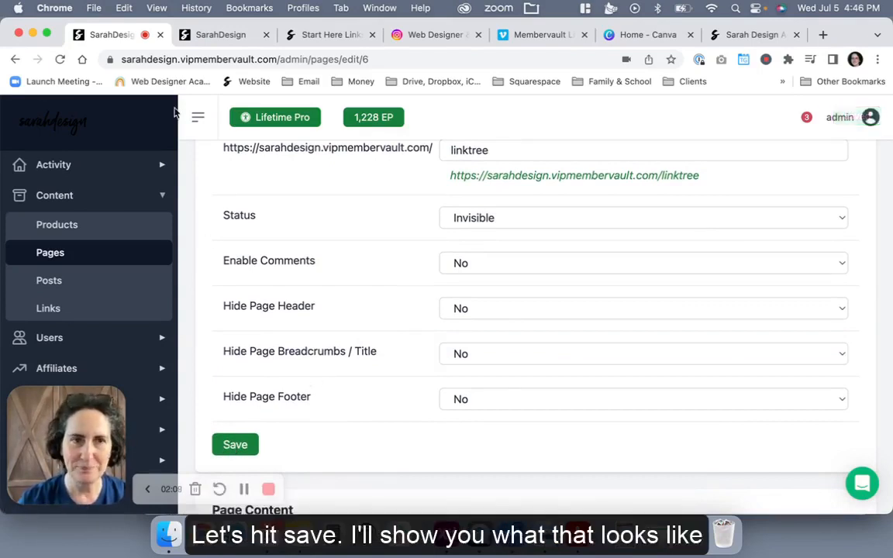
left_click(221, 35)
left_click(387, 60)
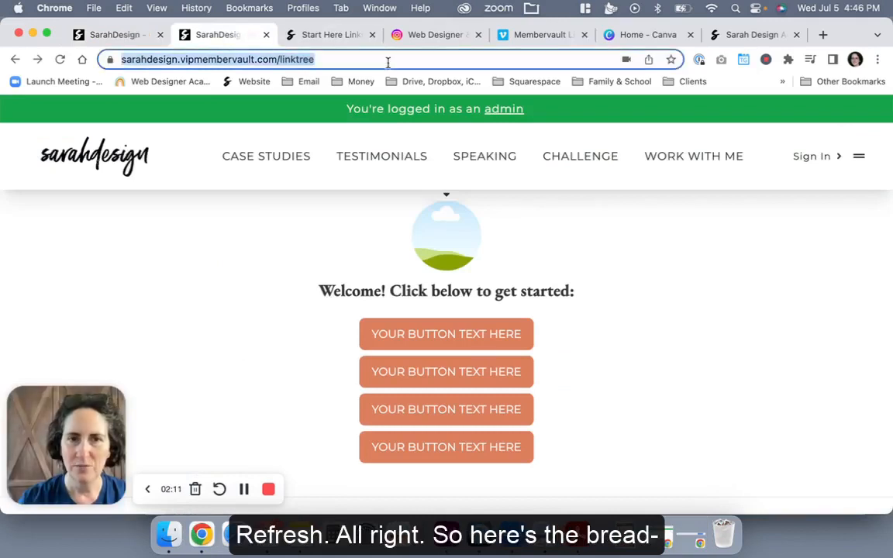
key("Return")
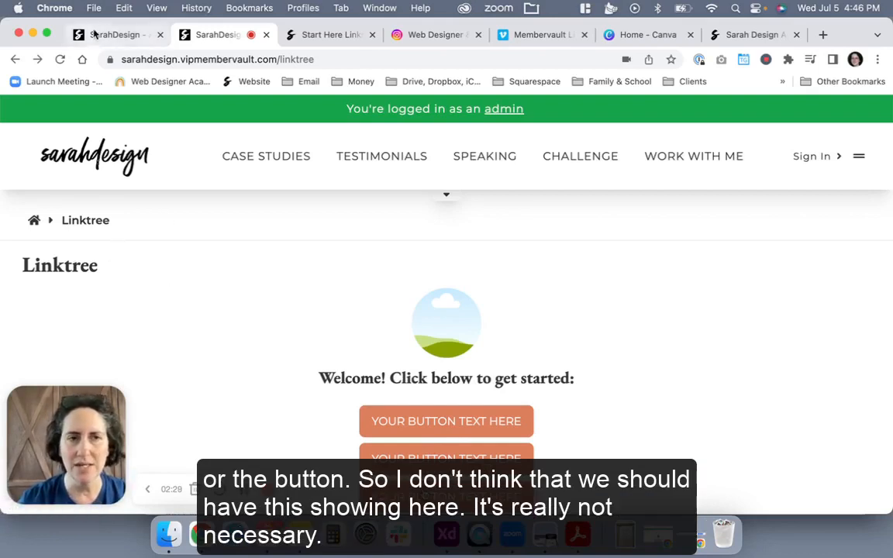
- Save the page with Hide Page Breadcrumbs / Title set to Yes and refresh the live Linktree preview
left_click(116, 35)
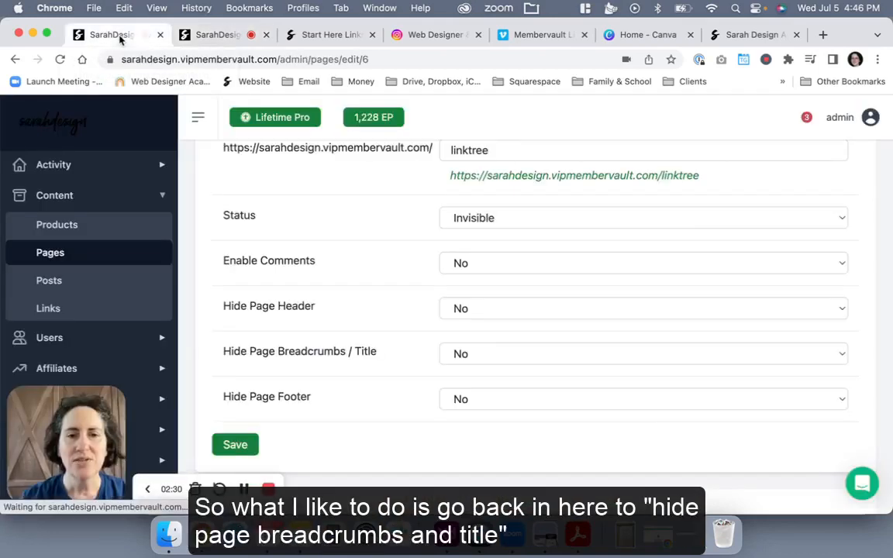
left_click(504, 357)
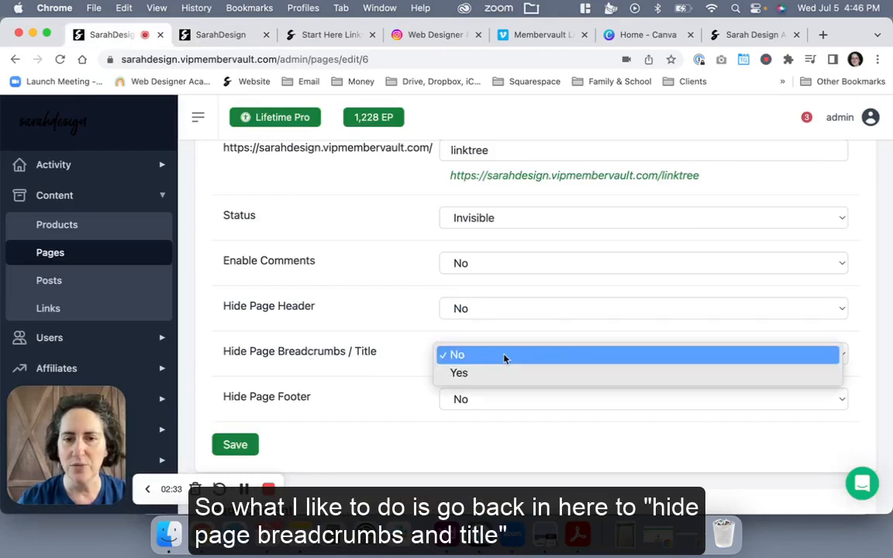
left_click(500, 372)
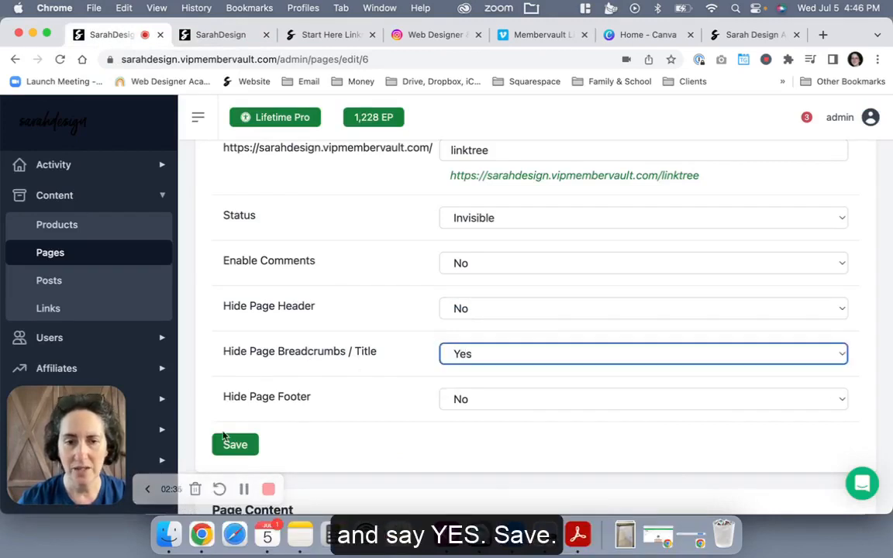
left_click(233, 445)
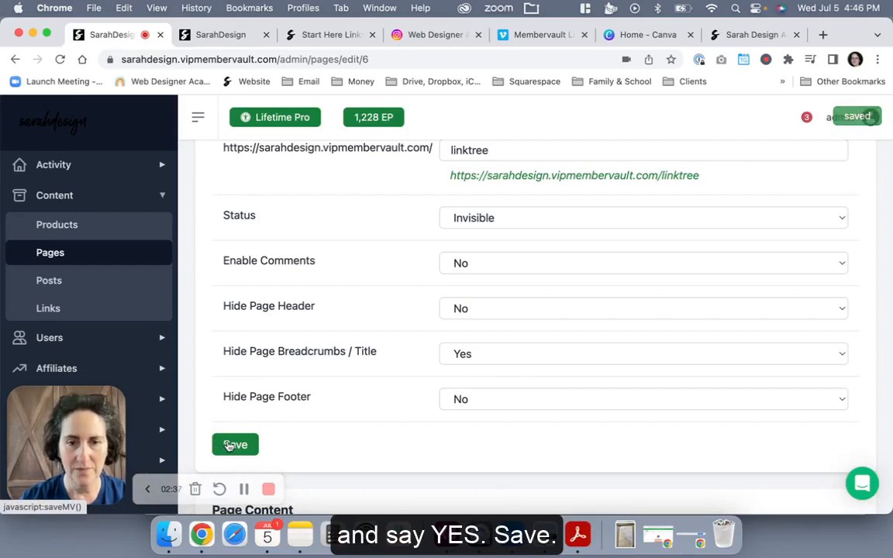
left_click(233, 34)
left_click(237, 59)
key("Return")
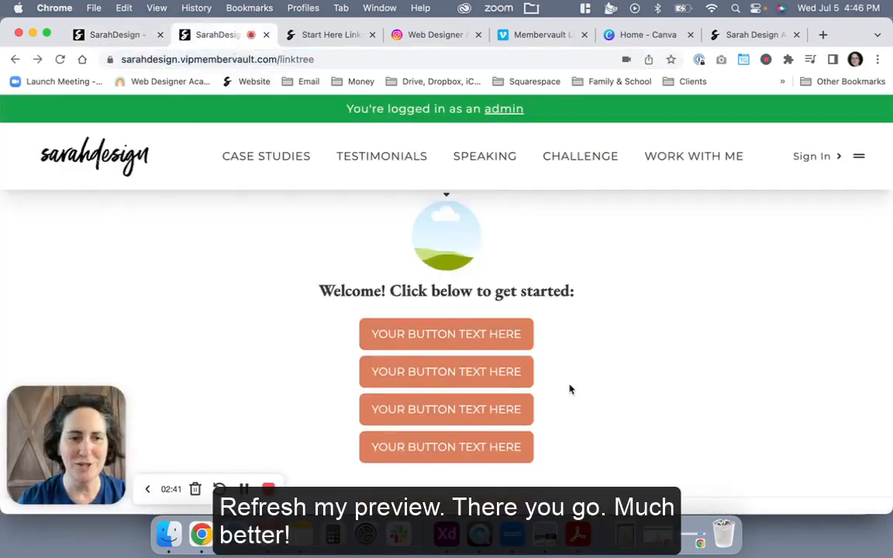
- Return to the Linktree page editor and review its Page Content section
left_click(134, 39)
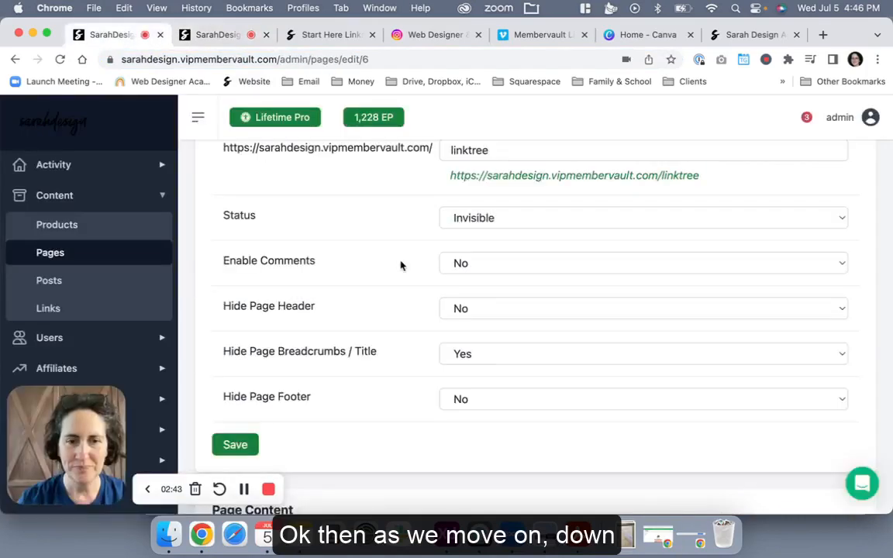
scroll(401, 265, "down", 10)
scroll(401, 265, "down", 3)
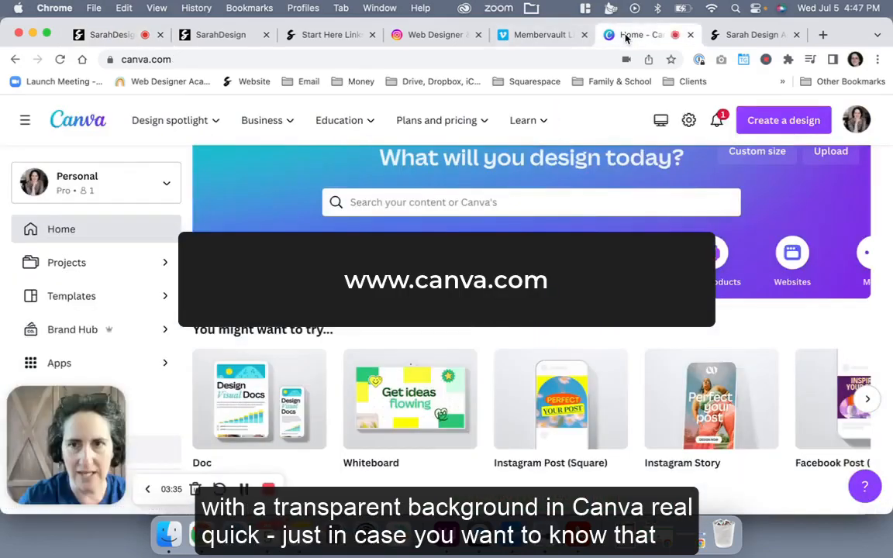
- Create an Instagram Post (Square) design in Canva and search its elements for "circle frame"
left_click(782, 119)
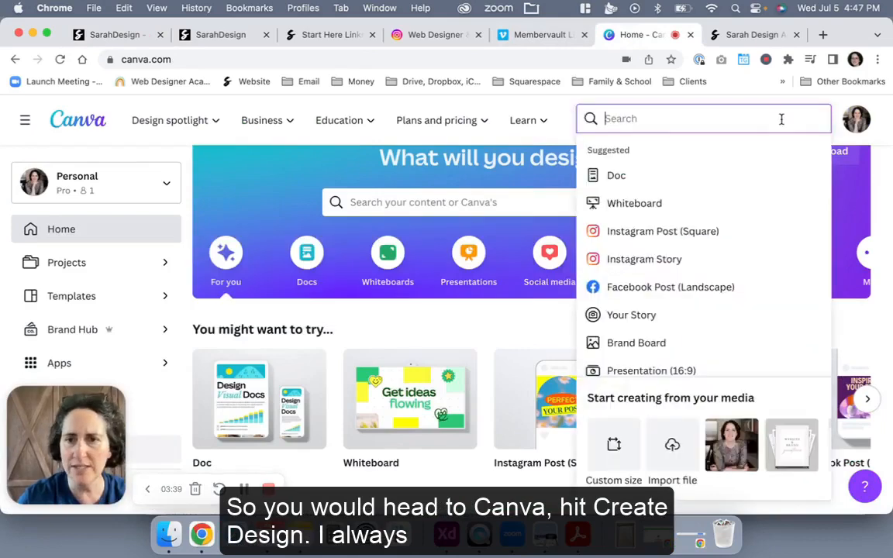
left_click(673, 241)
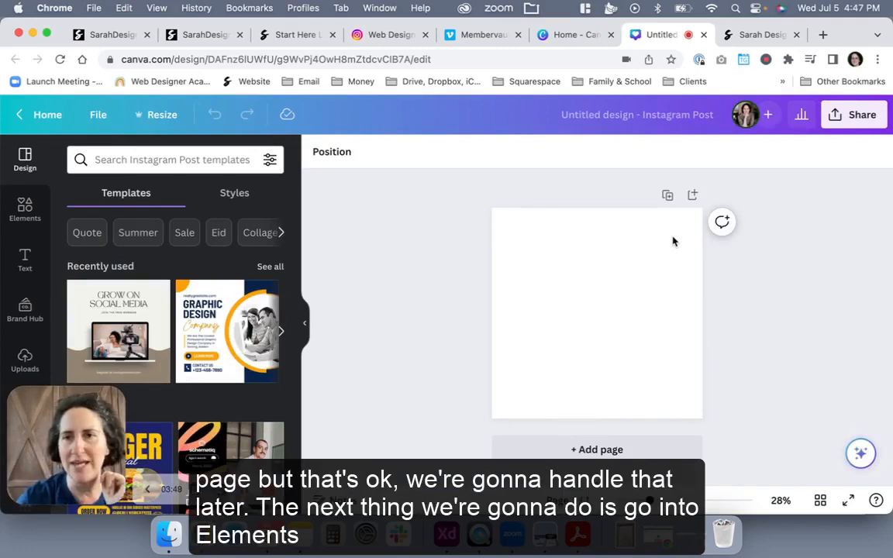
left_click(26, 210)
left_click(183, 158)
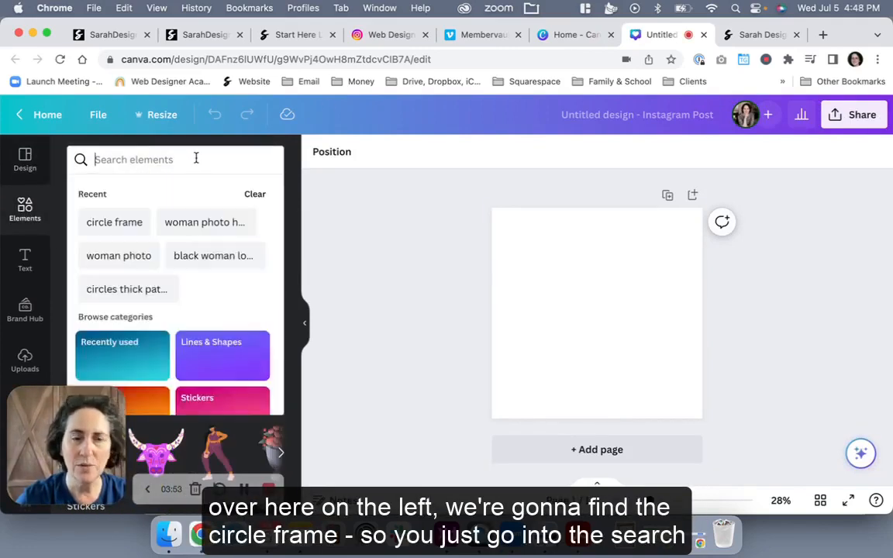
type("cir")
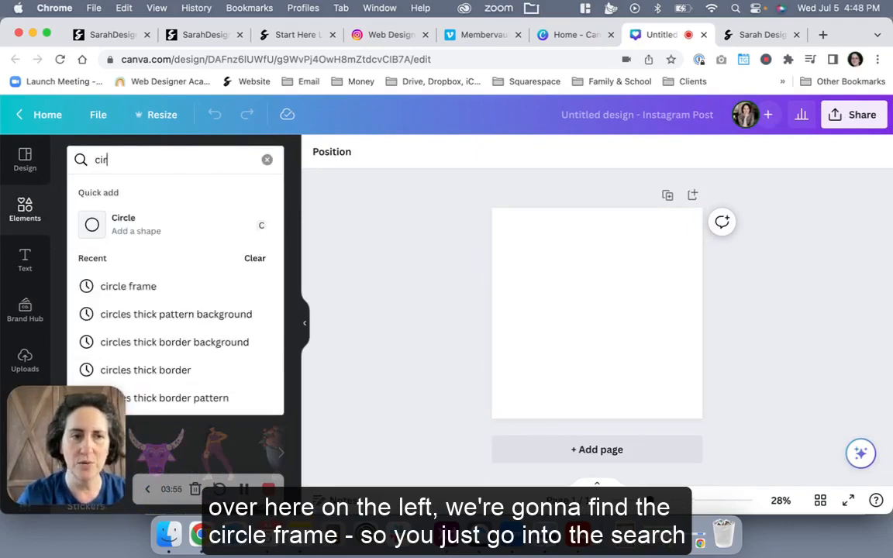
type("cle frame")
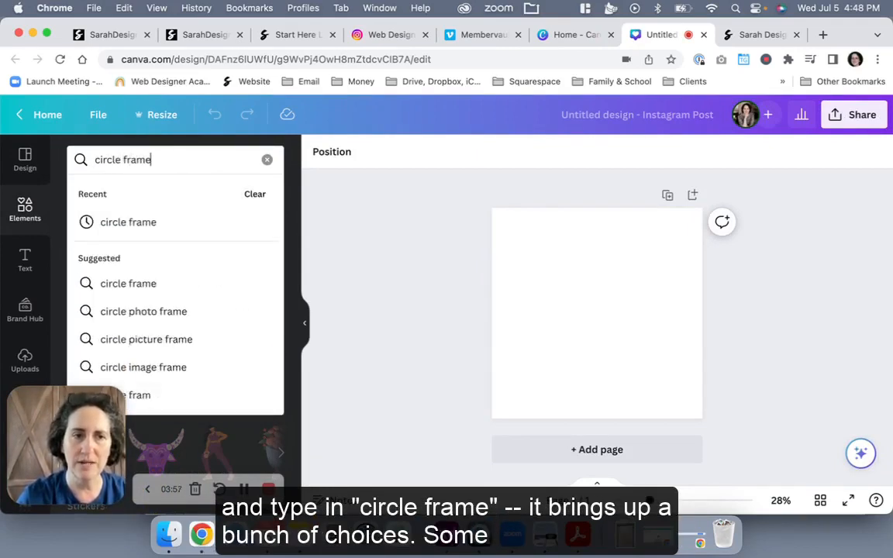
key("Return")
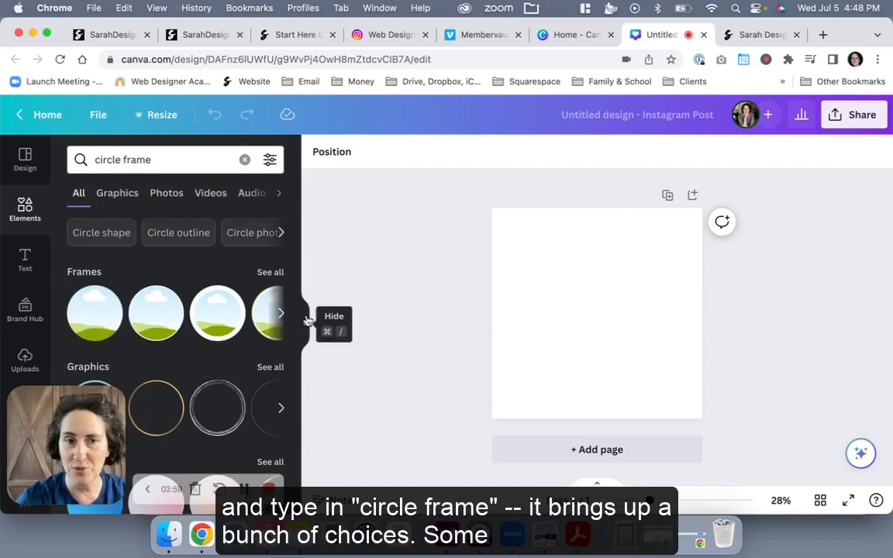
- Add the plain circle frame to the design and enlarge it from the upper-left corner to fill the whole canvas
left_click(91, 322)
left_click_drag(592, 314, 540, 264)
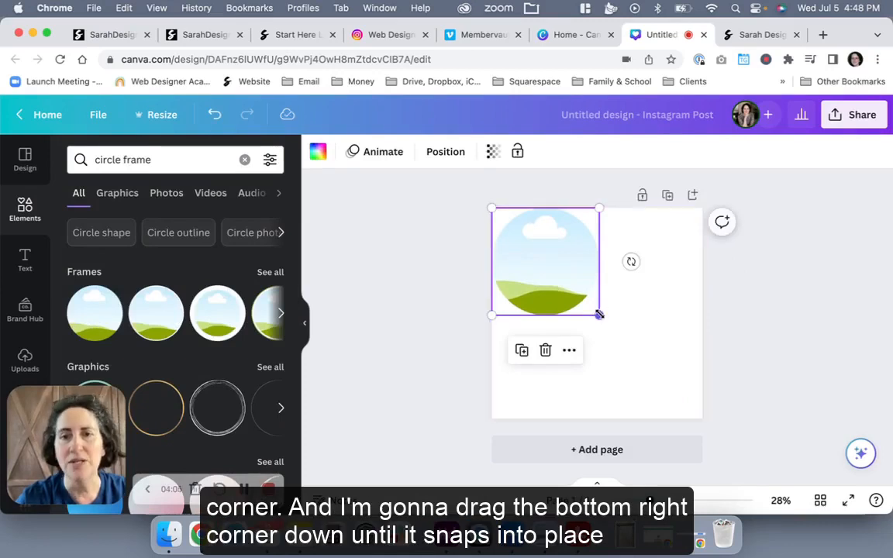
left_click_drag(599, 315, 703, 419)
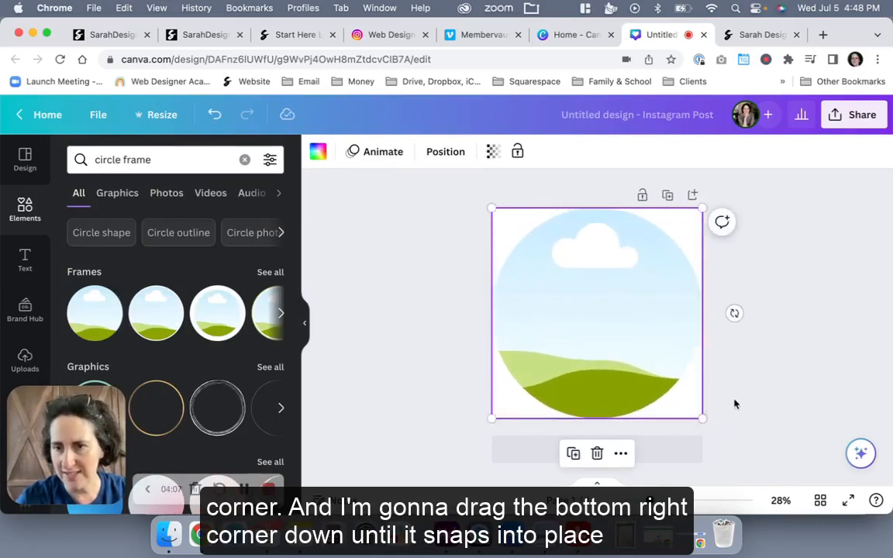
left_click(737, 400)
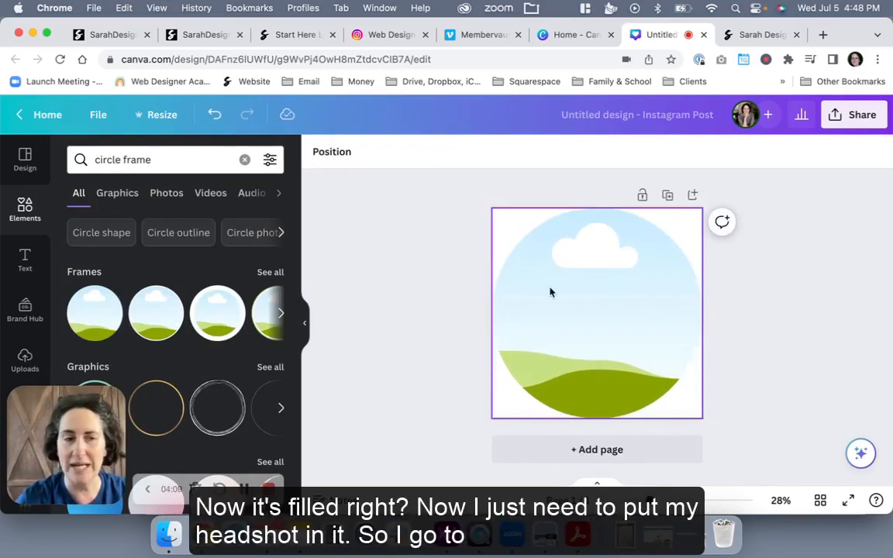
- Place the uploaded headshot photo inside the circle frame
left_click(24, 360)
left_click(87, 339)
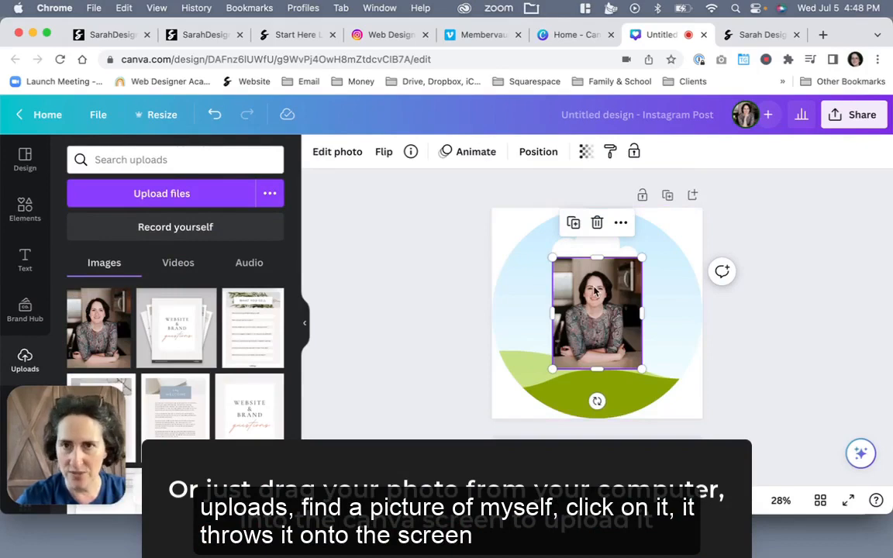
mouse_move(607, 302)
left_mouse_down()
mouse_move(596, 293)
mouse_move(598, 300)
left_mouse_up()
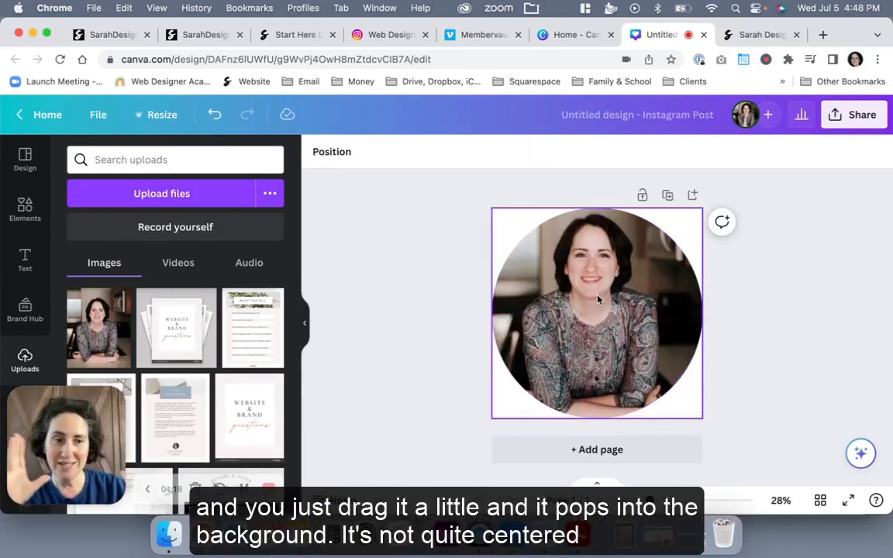
- Enlarge the headshot slightly within the circle frame's crop so the face is better centred
left_click(619, 309)
double_click(619, 309)
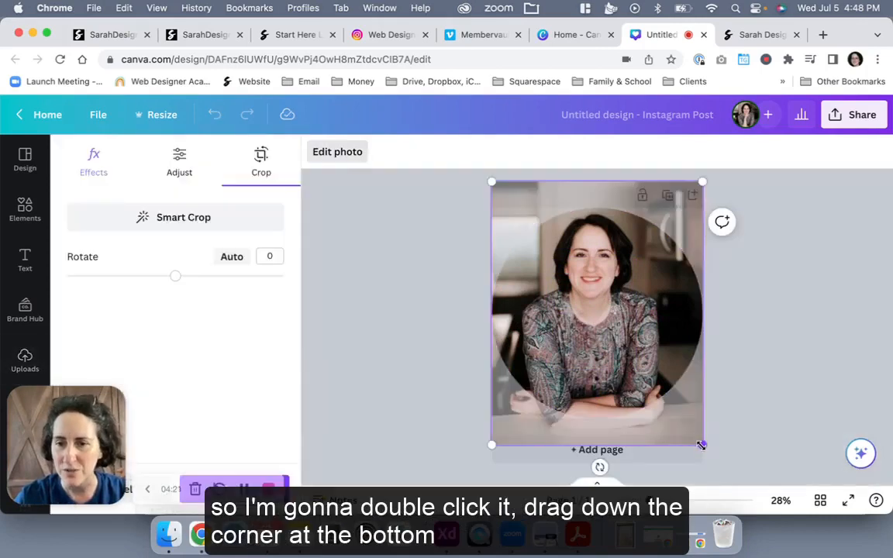
left_click_drag(701, 443, 718, 462)
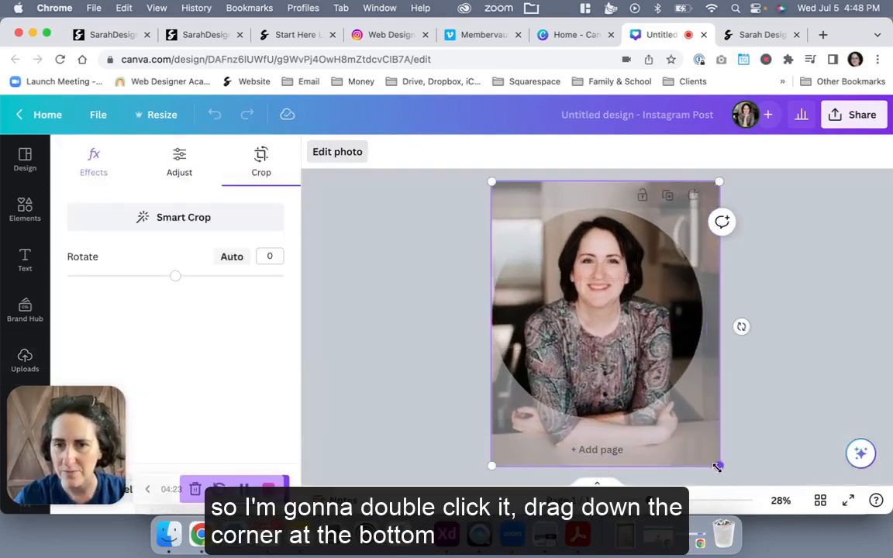
left_click(814, 371)
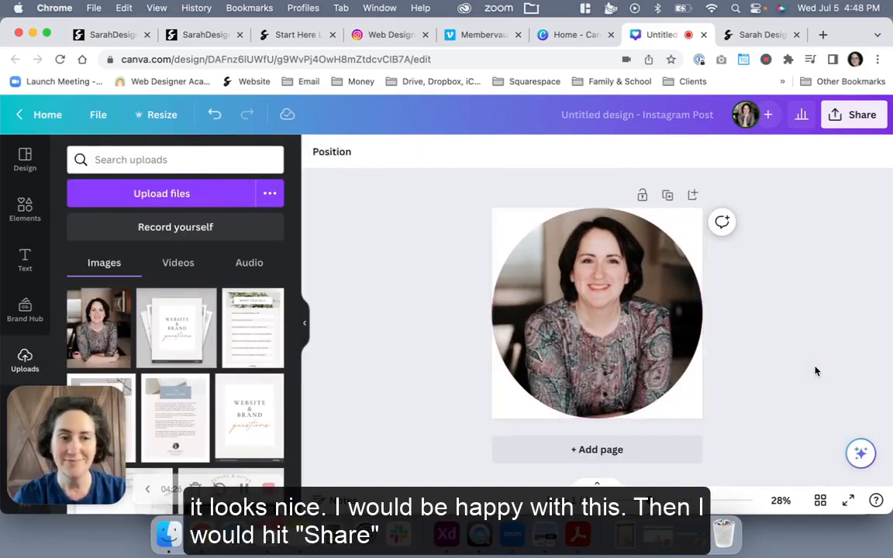
- Select a PNG download with a transparent background for the circular headshot, and close the download options without downloading
left_click(854, 112)
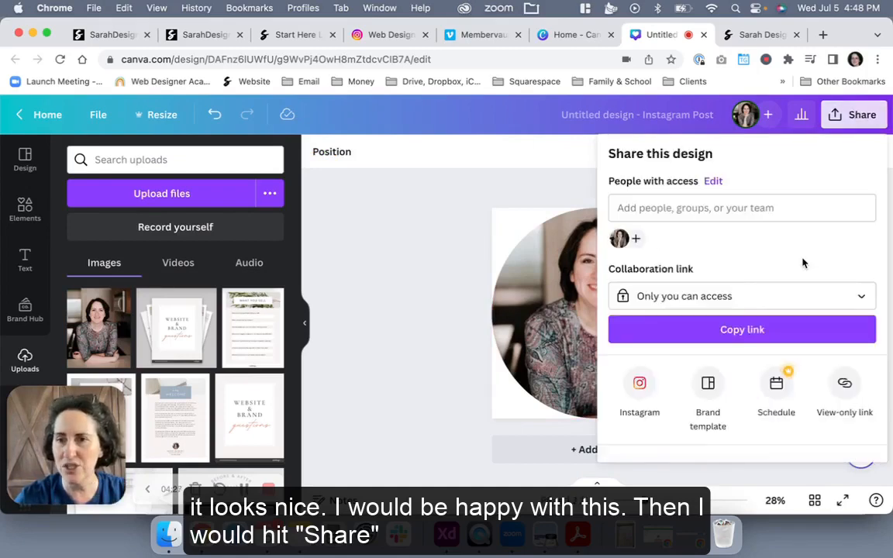
scroll(804, 264, "down", 3)
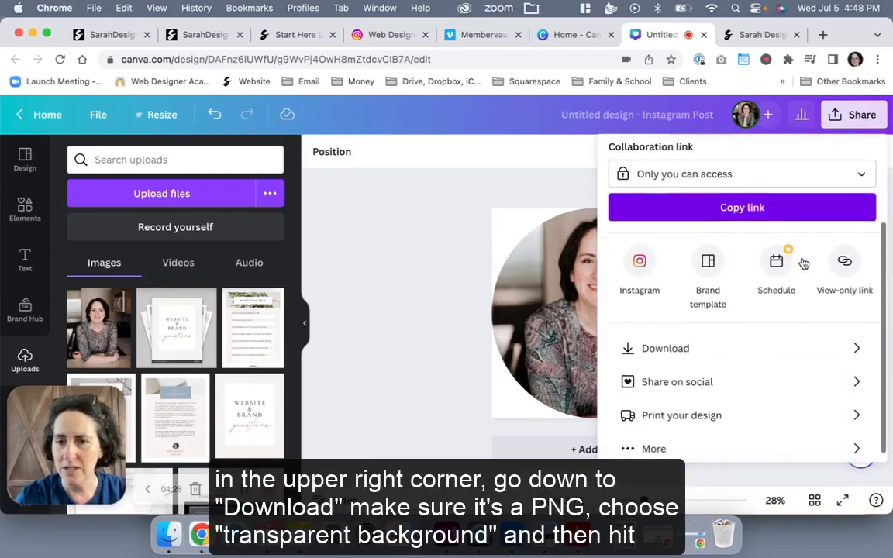
left_click(785, 347)
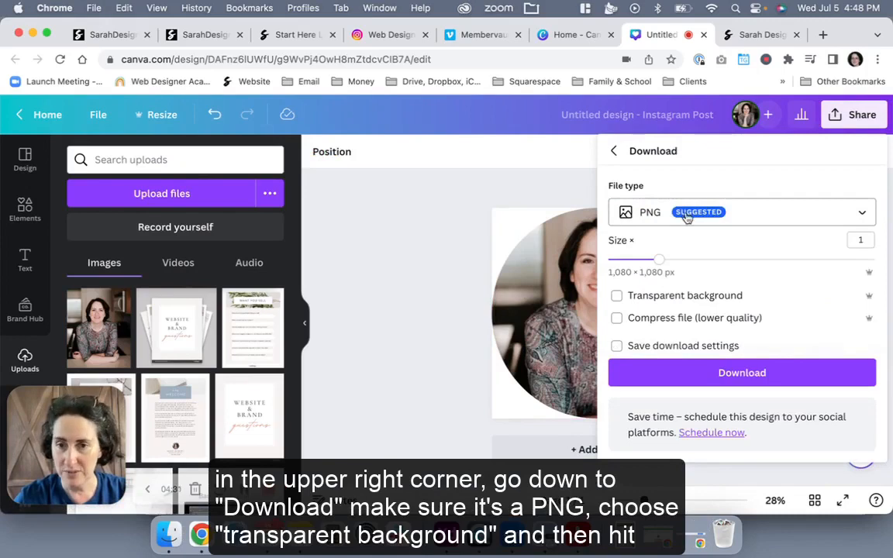
left_click(616, 298)
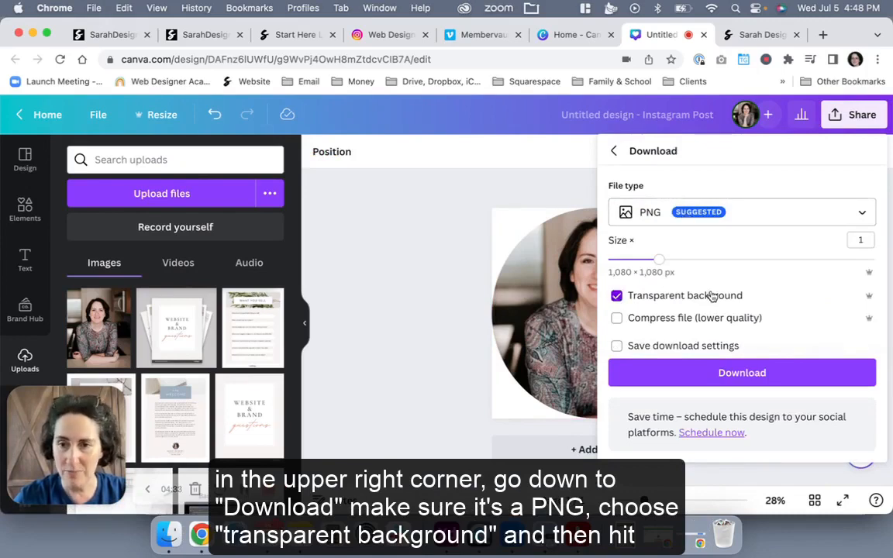
left_click(393, 356)
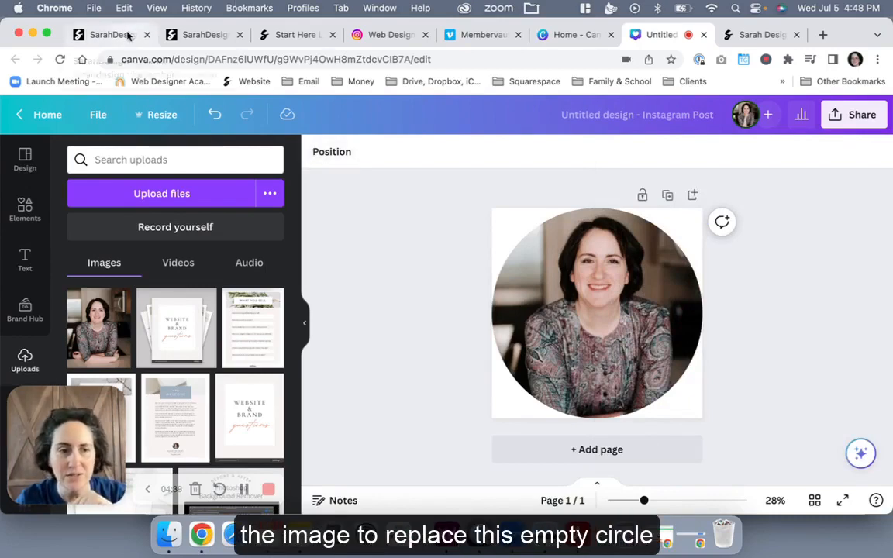
- Switch to the MemberVault page editor, open the circular placeholder image block for editing and select its image
left_click(128, 34)
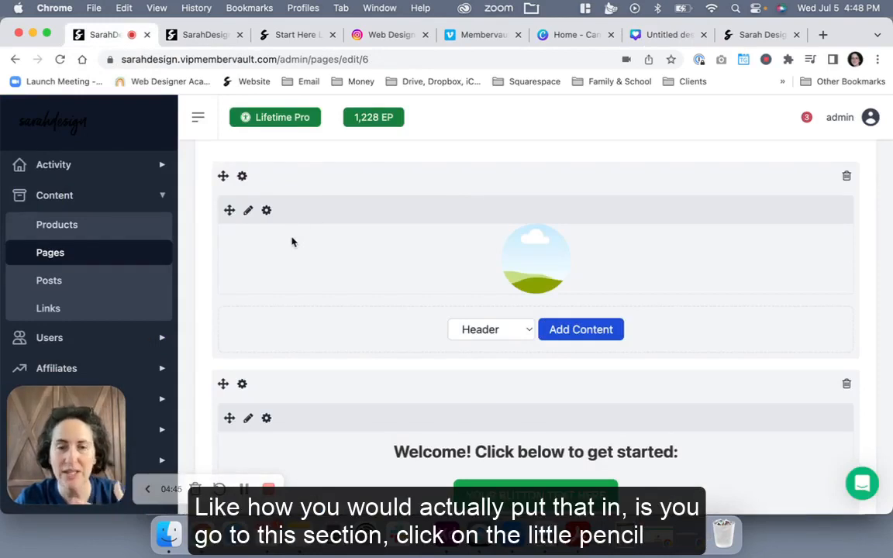
left_click(248, 211)
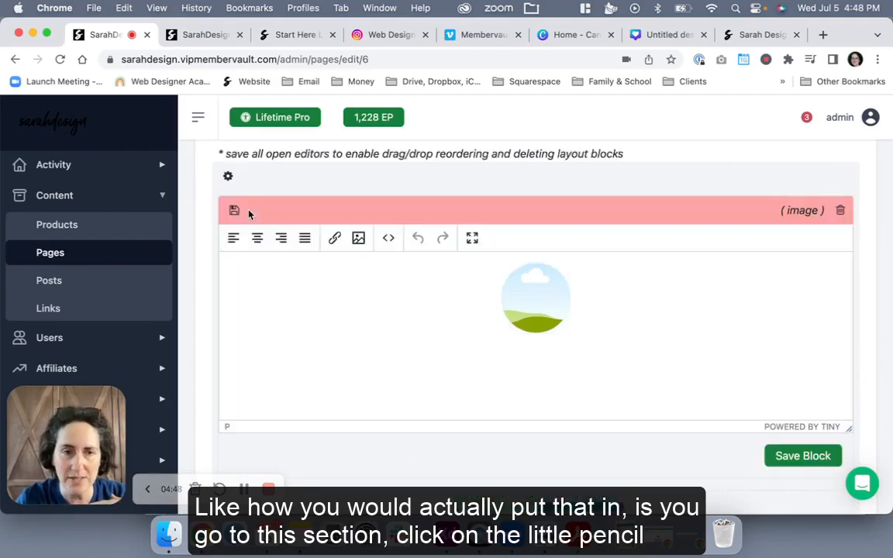
left_click(550, 296)
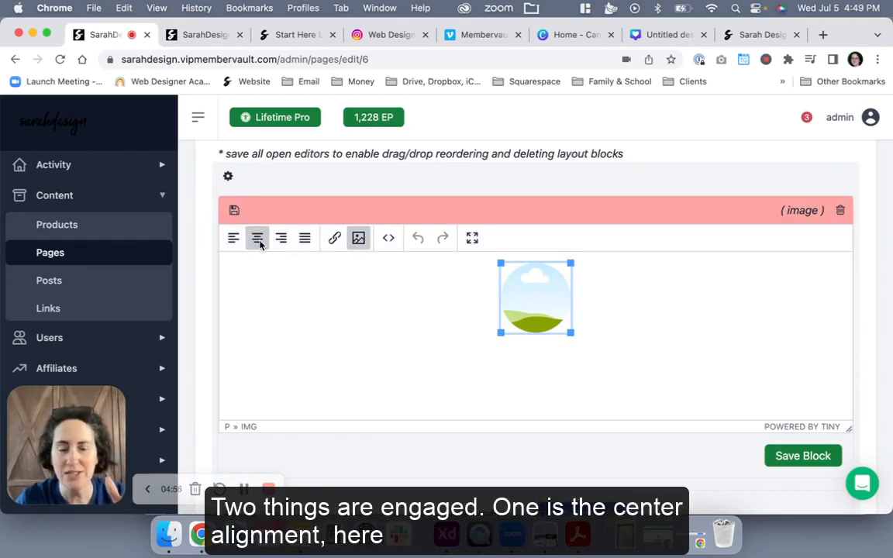
- Try left and right alignment on the placeholder image, and return it to centre alignment
left_click(233, 240)
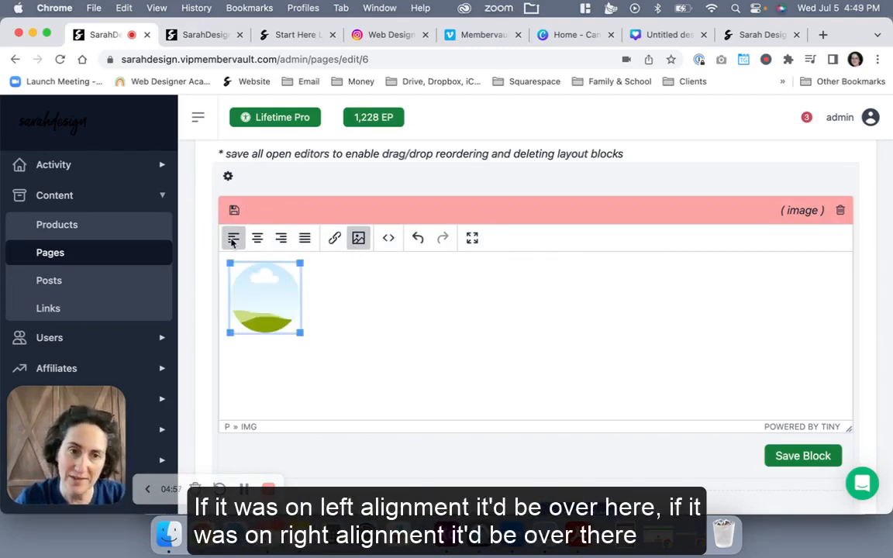
left_click(282, 239)
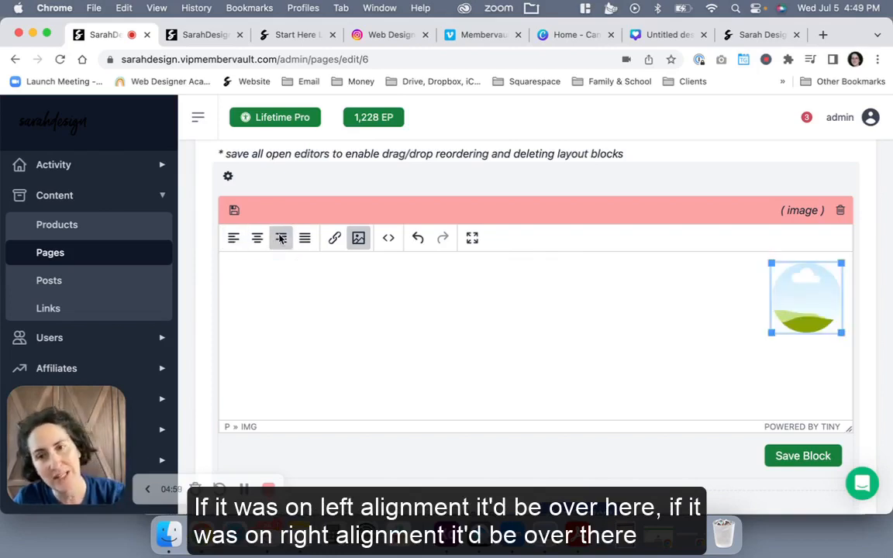
left_click(258, 241)
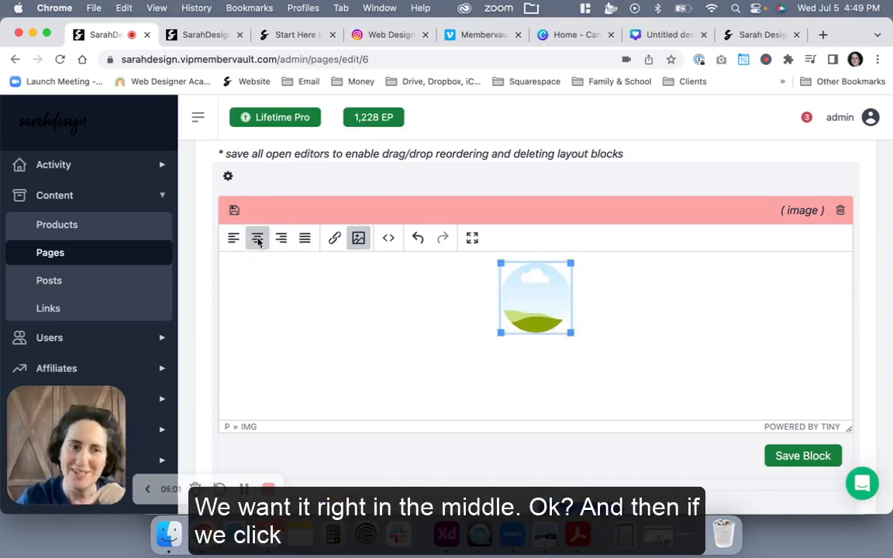
- Examine the placeholder image's source, upload and size options
left_click(358, 239)
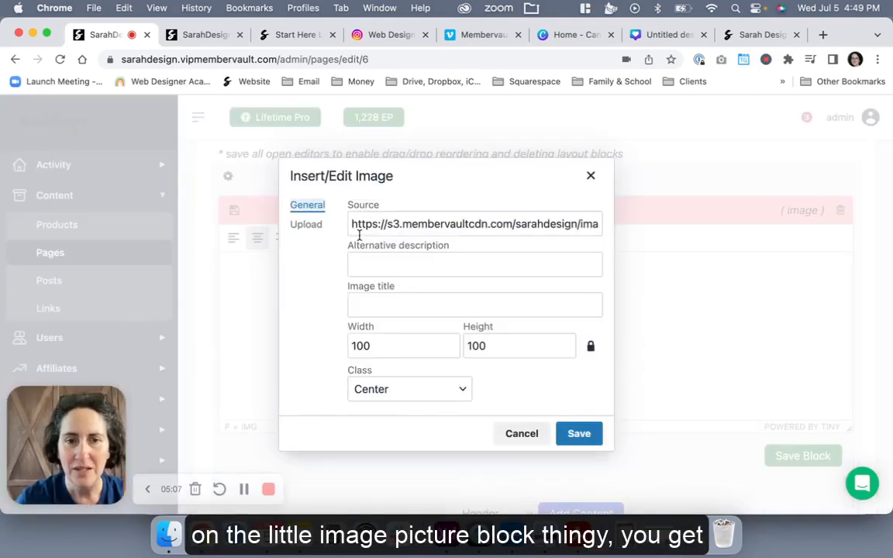
left_click(314, 227)
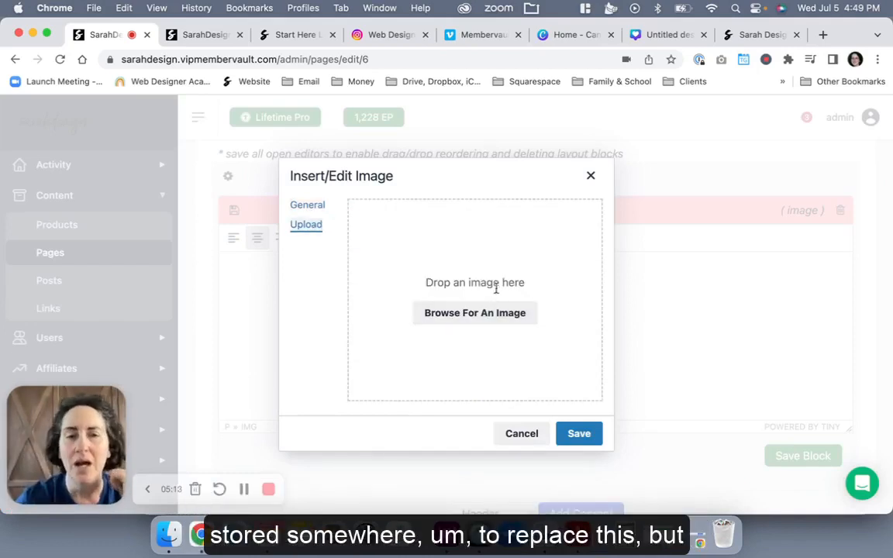
left_click(308, 207)
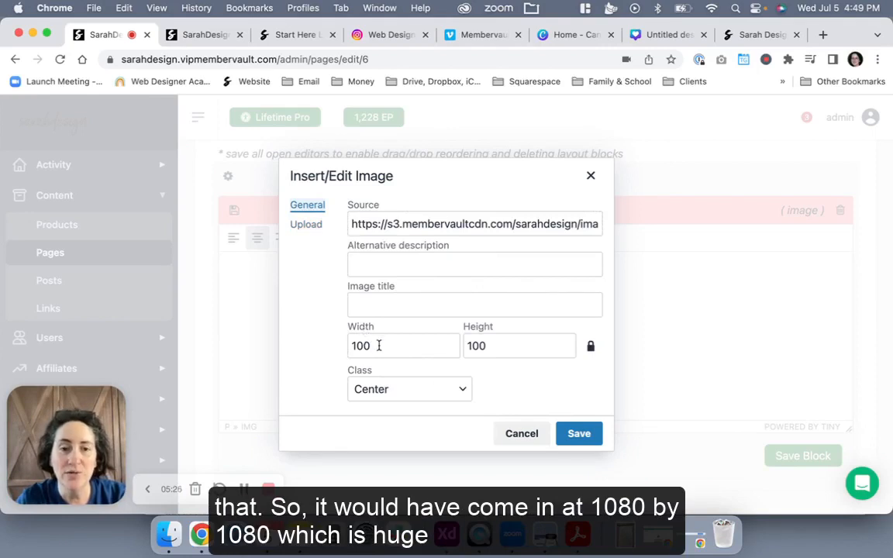
- Try an image width of 150, set it back to 100, and save the image settings and the image block
left_click_drag(378, 347, 355, 346)
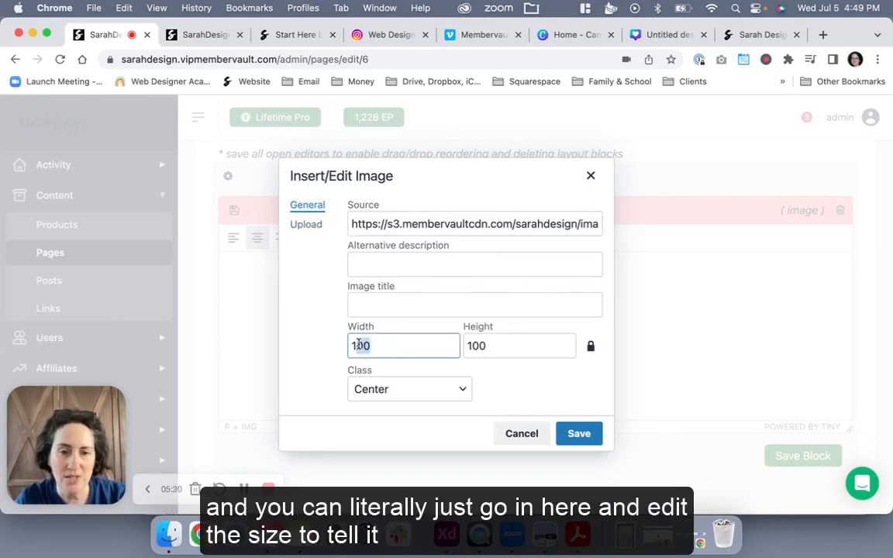
type("50")
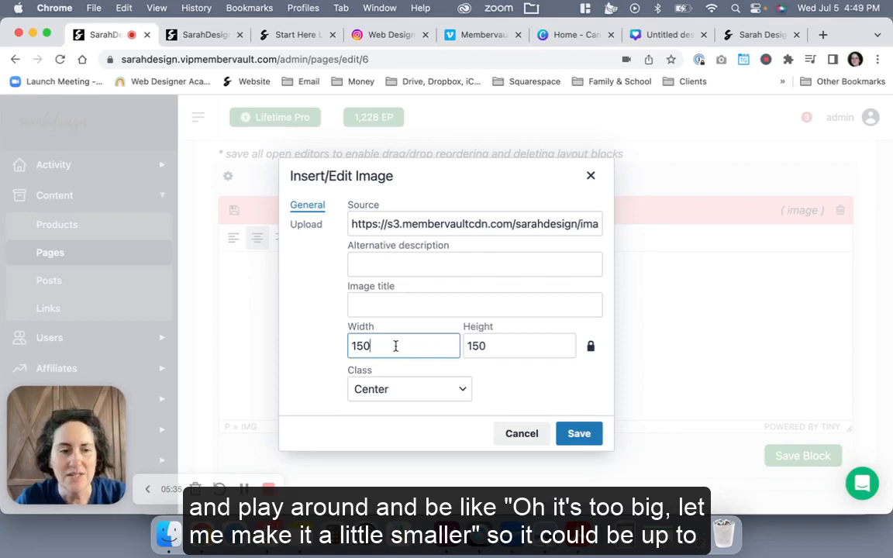
left_click_drag(379, 345, 350, 346)
type("100")
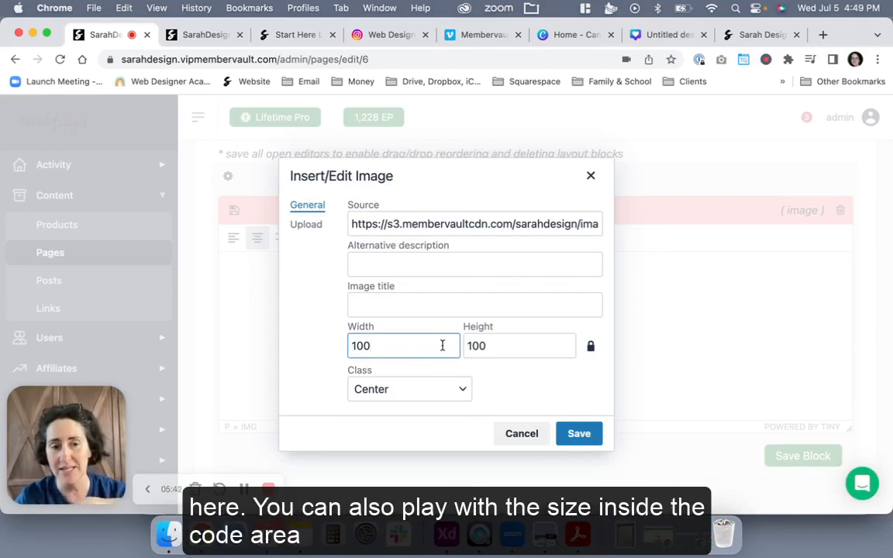
left_click(578, 434)
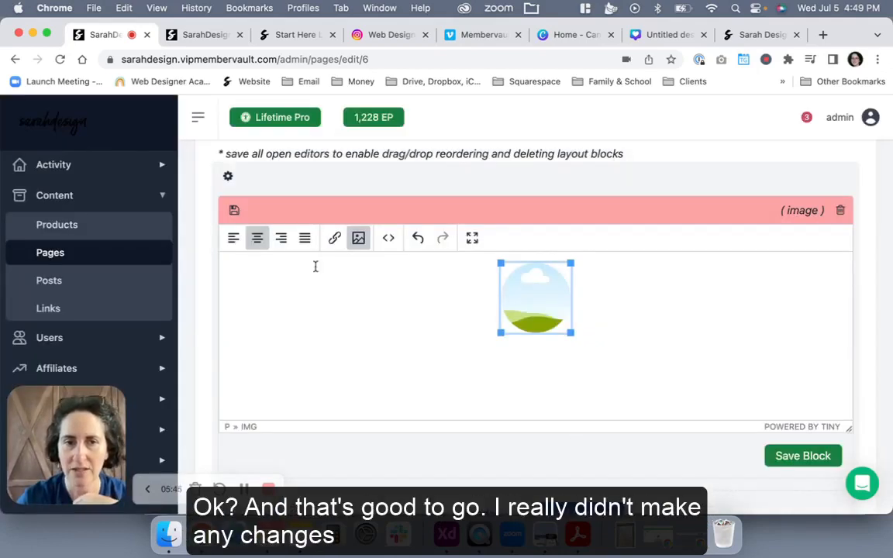
left_click(233, 210)
- Open the source code of the block containing the welcome headline and the four buttons
scroll(453, 341, "down", 5)
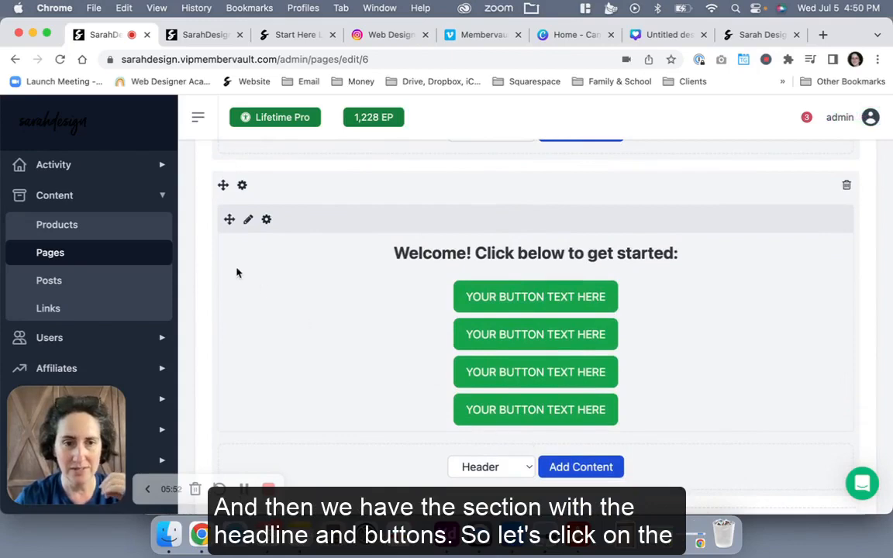
left_click(248, 221)
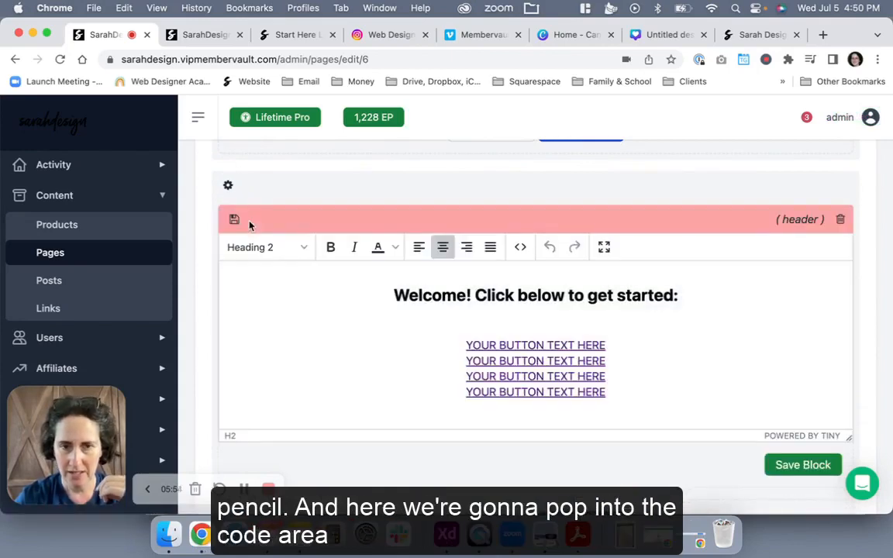
left_click(520, 247)
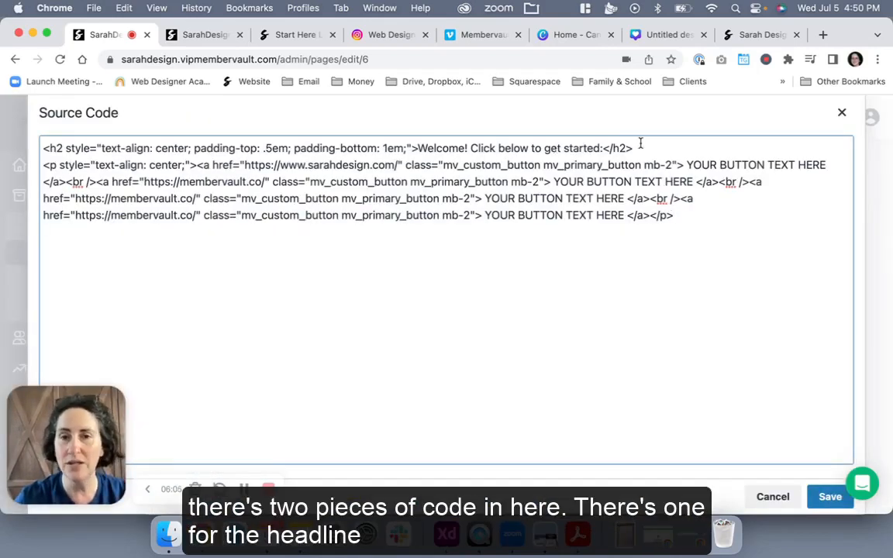
- Examine the code of the headline, its opening h2 tag and the paragraph holding the four buttons
triple_click(568, 148)
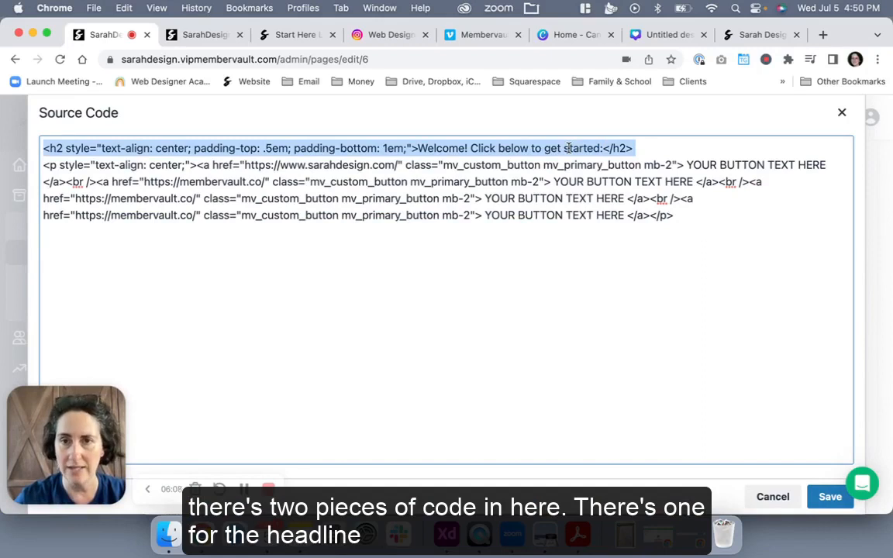
triple_click(672, 215)
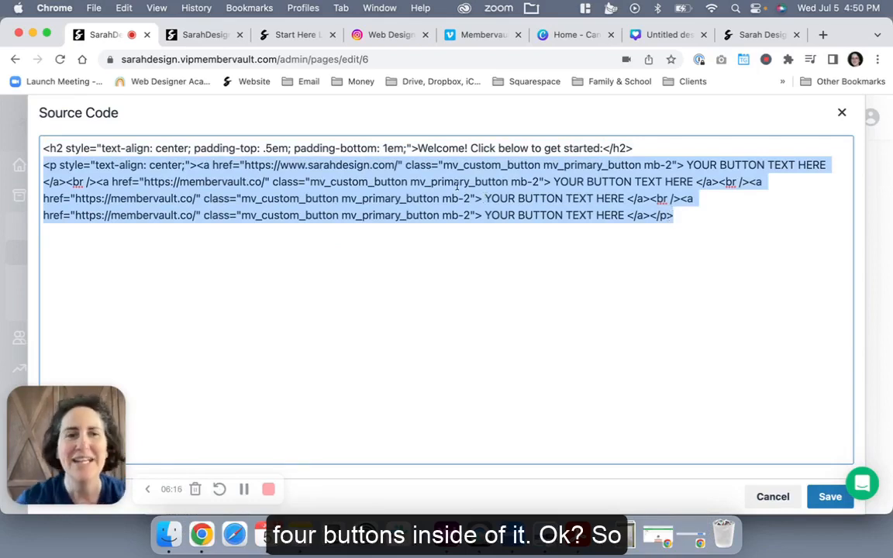
triple_click(291, 143)
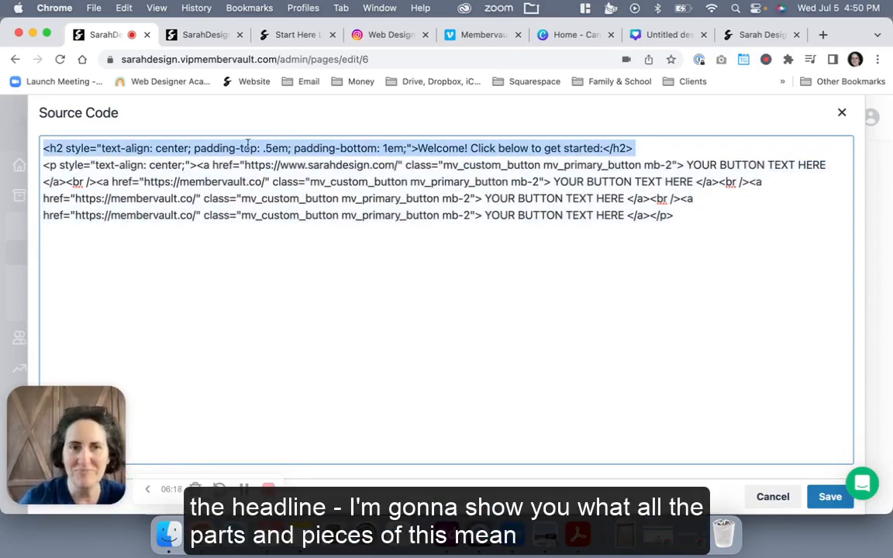
left_click(225, 144)
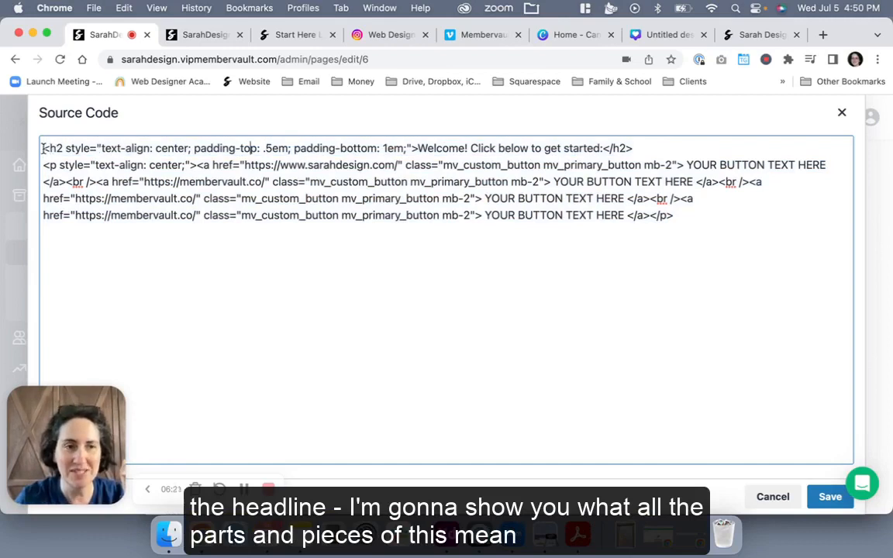
left_click_drag(44, 148, 92, 148)
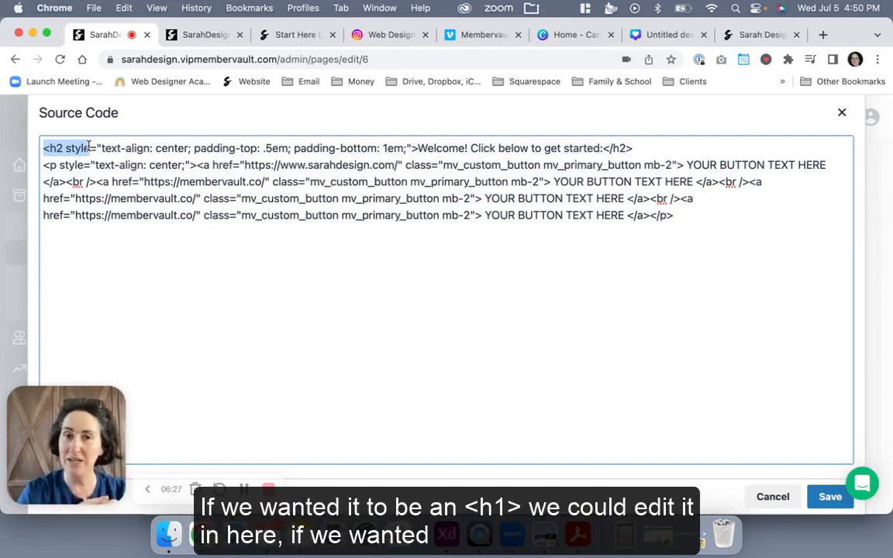
left_click(87, 146)
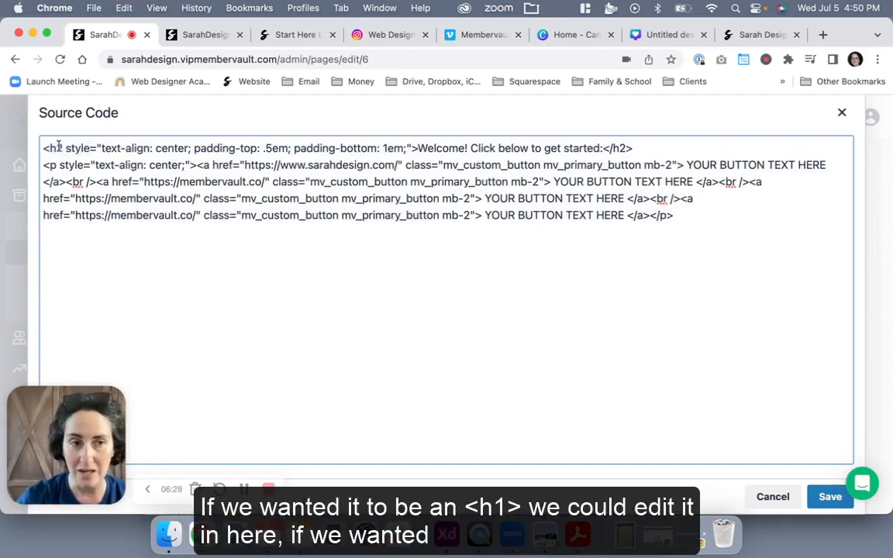
- Try changing the headline's opening and closing tags to h1, and restore both to h2
left_click_drag(61, 147, 58, 146)
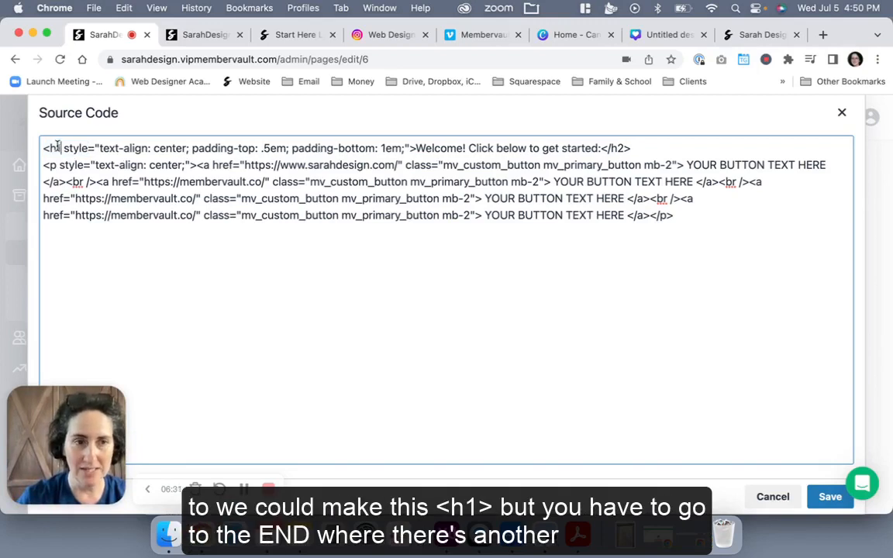
type("1")
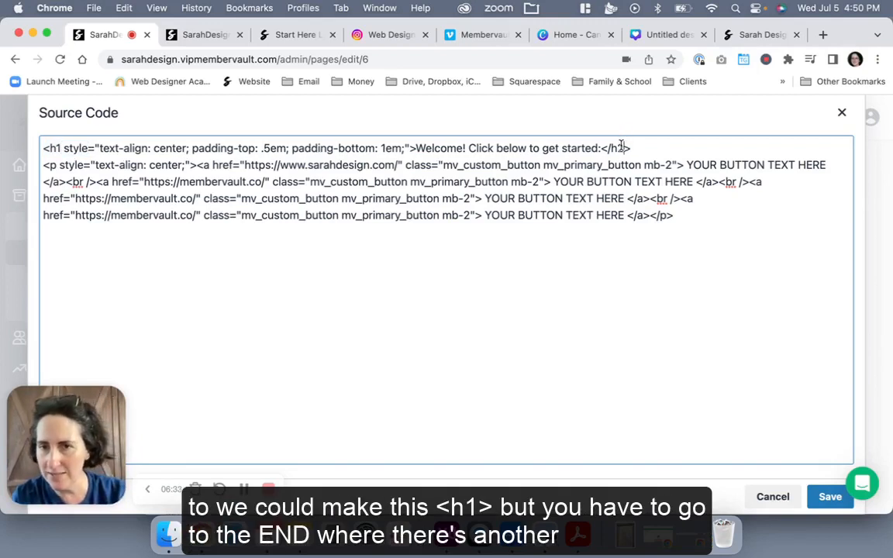
left_click_drag(623, 146, 620, 146)
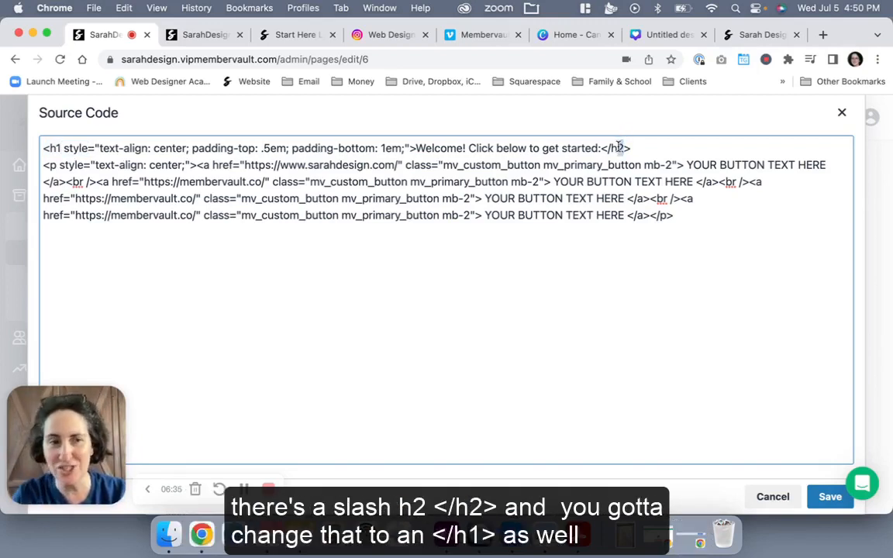
type("1")
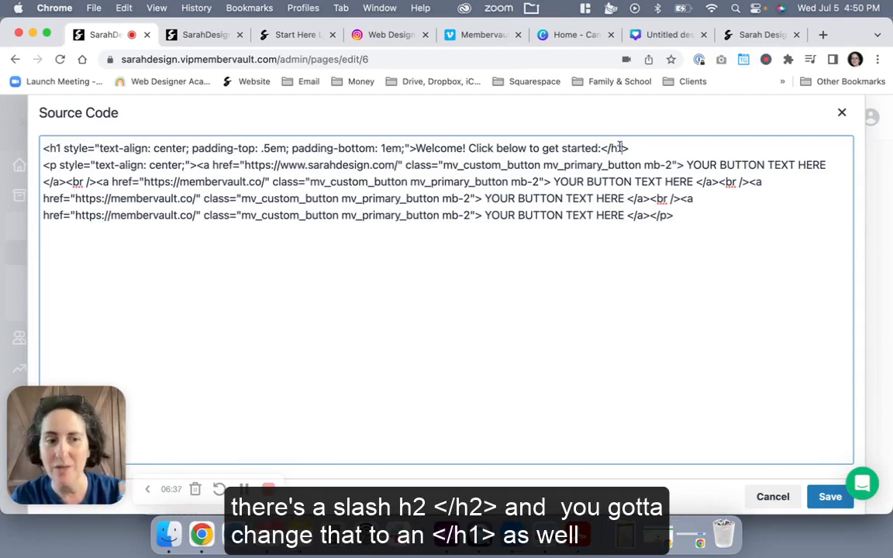
key("super+z")
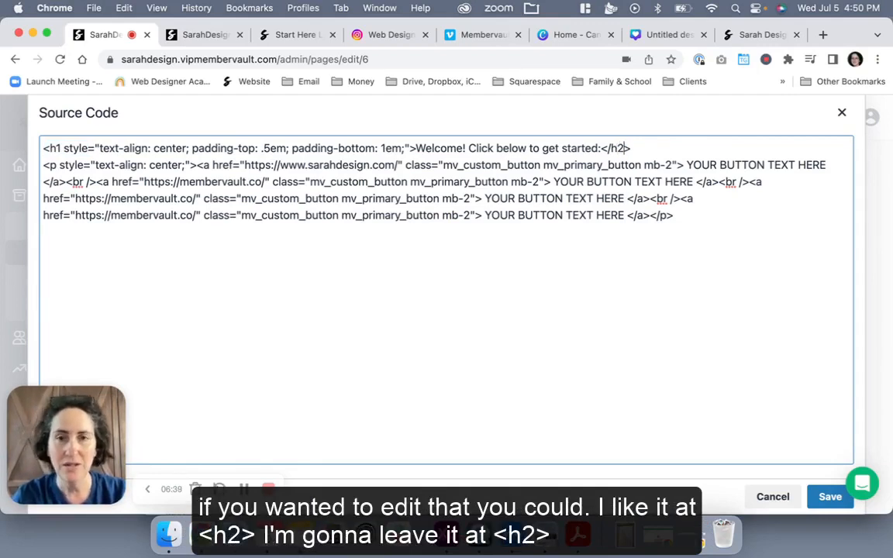
key("BackSpace")
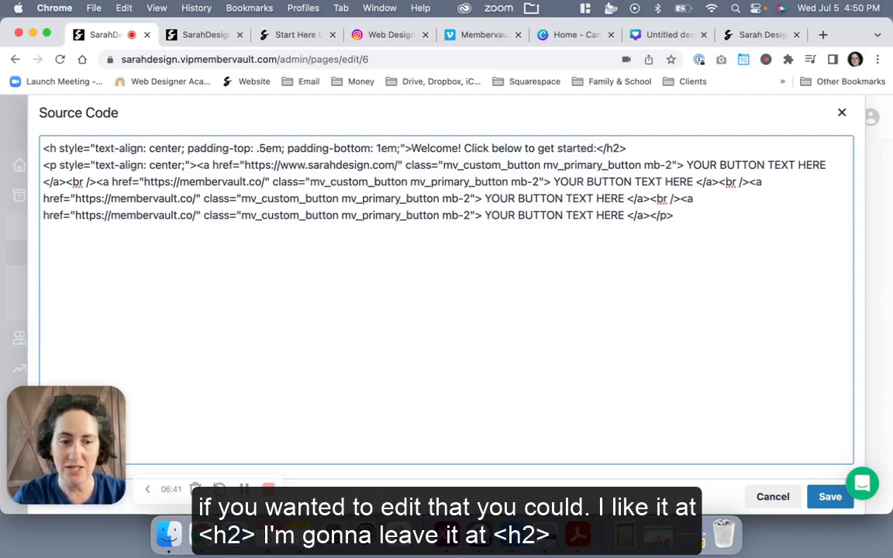
type("2")
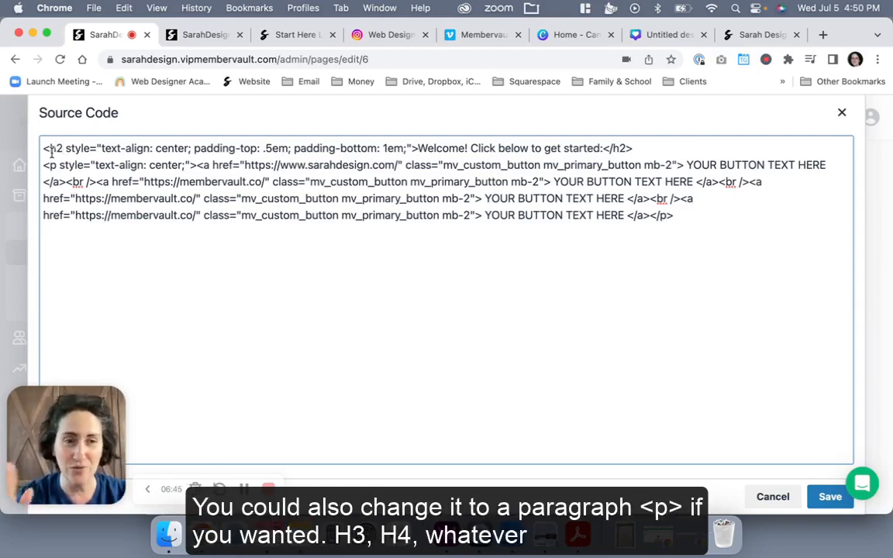
- Examine the headline's alignment and padding styles, its text and closing tag in the code, and locate that text on the live page
left_click_drag(96, 148, 192, 152)
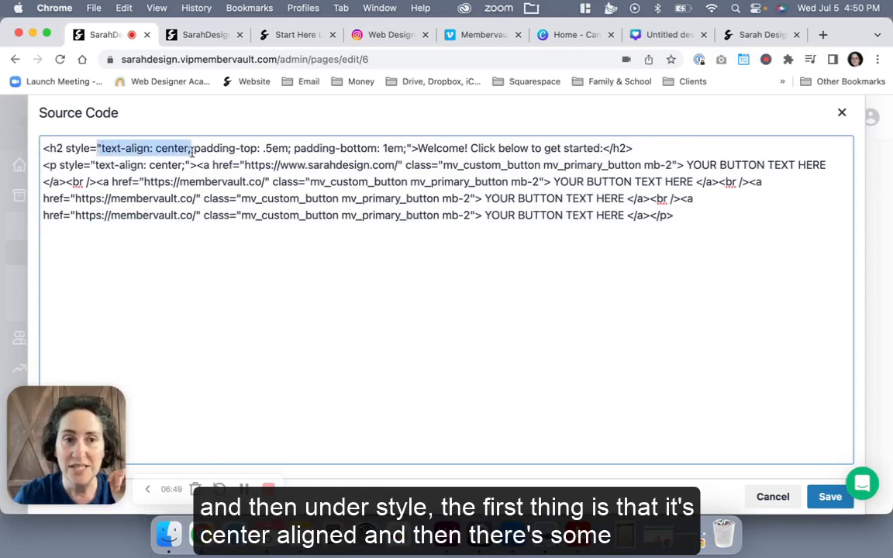
left_click(195, 149)
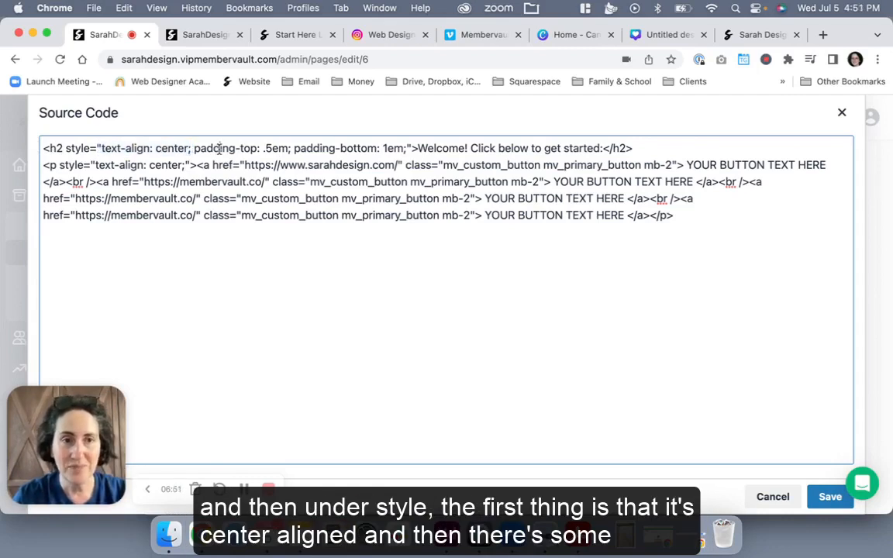
left_click_drag(193, 149, 487, 150)
left_click_drag(597, 159, 603, 151)
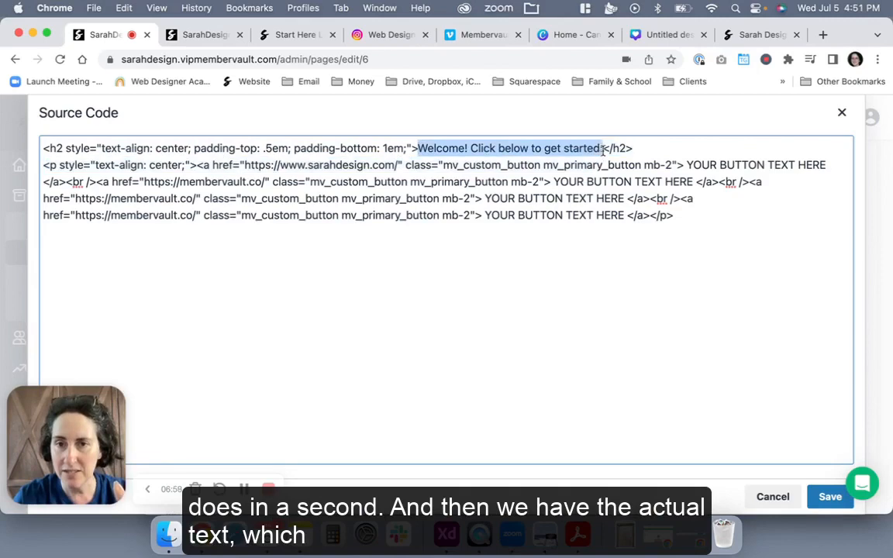
left_click(203, 35)
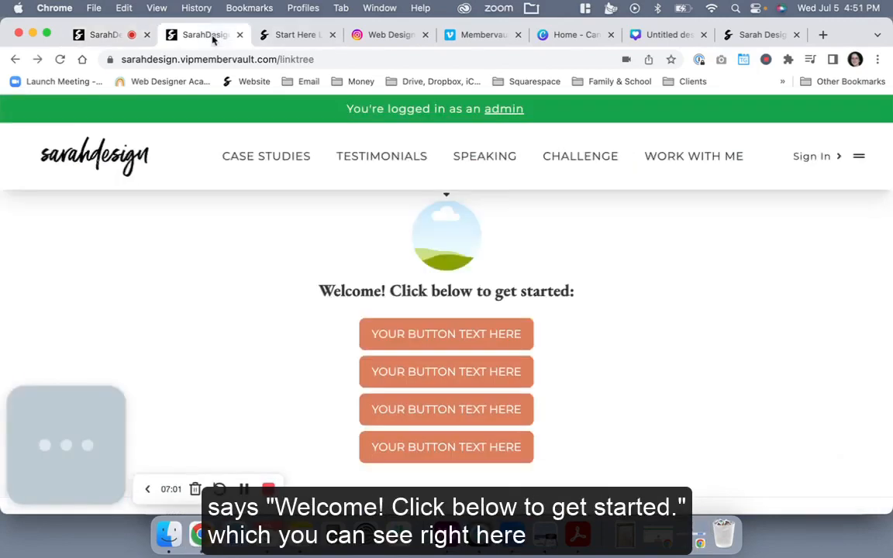
triple_click(448, 267)
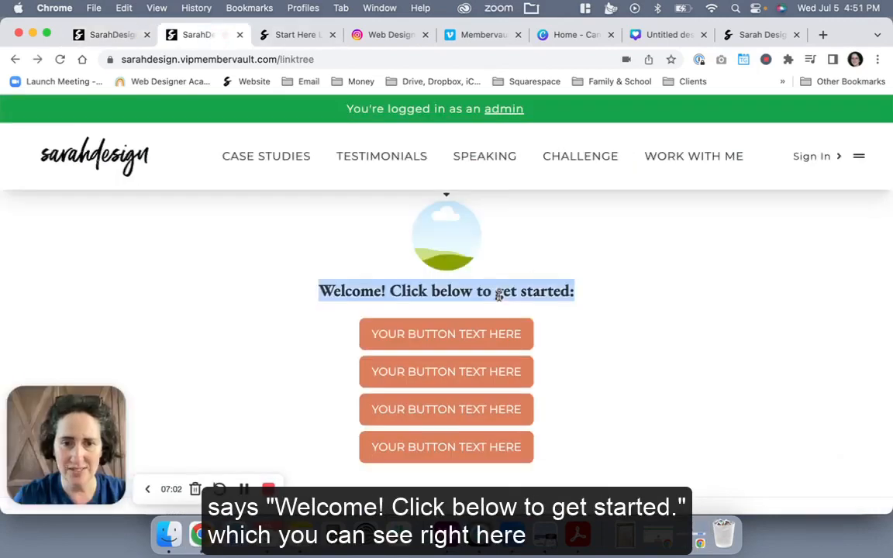
left_click(122, 36)
left_click_drag(633, 148, 607, 148)
left_click(394, 148)
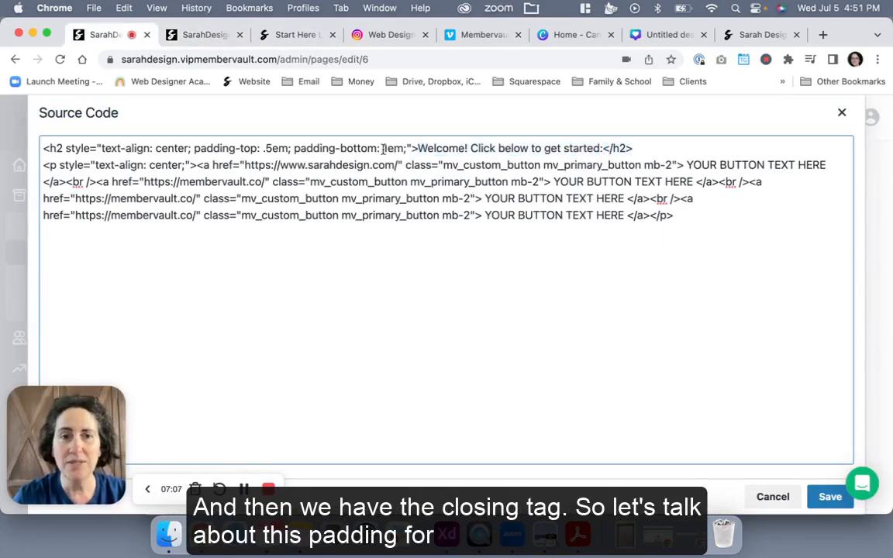
- Cut the padding-top and padding-bottom declarations out of the headline's h2 style, and save the code and the block
left_click_drag(406, 148, 193, 148)
key("super+c")
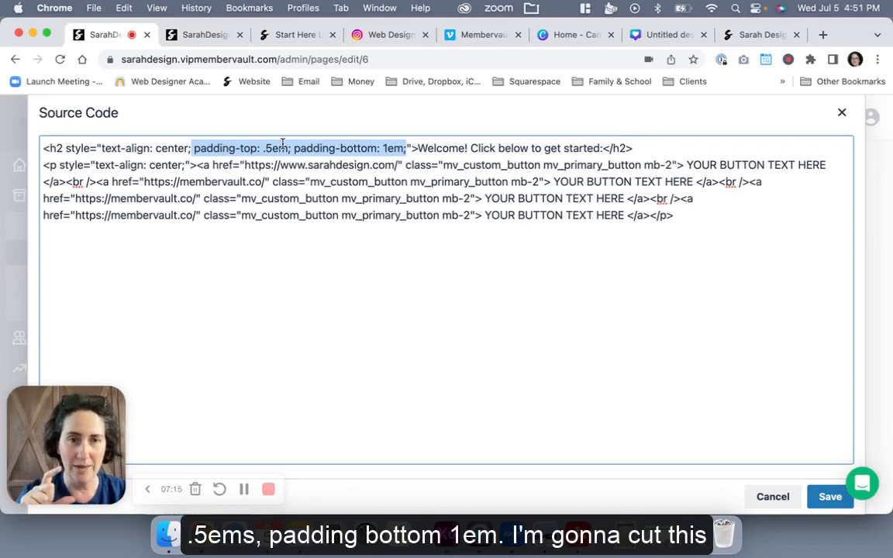
key("BackSpace")
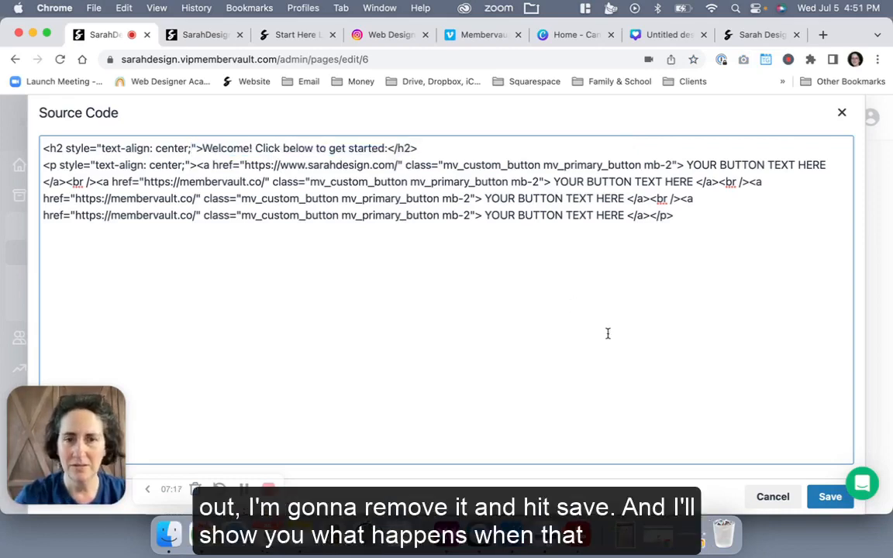
left_click(830, 497)
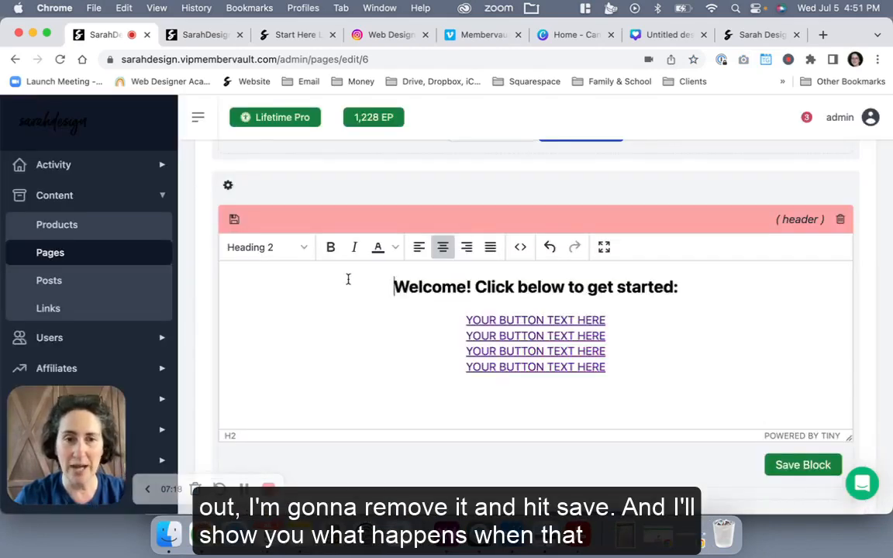
left_click(233, 220)
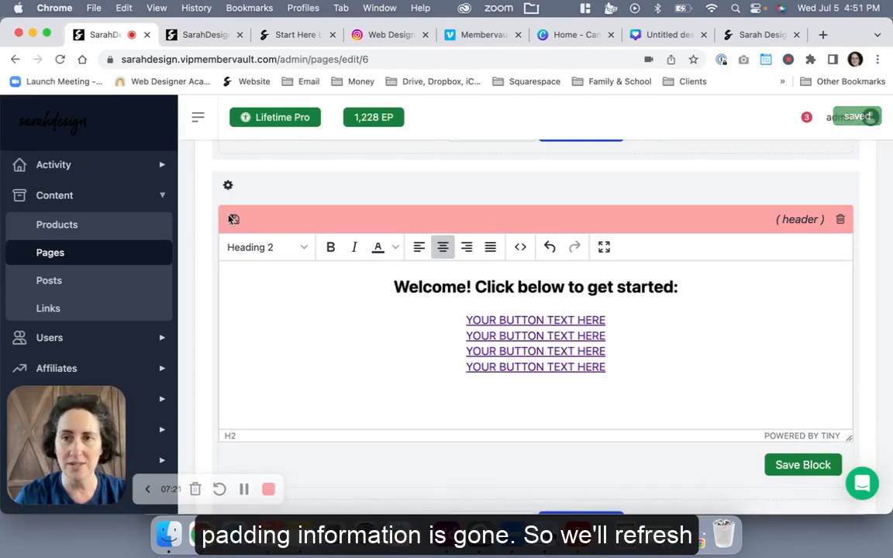
- Reload the live linktree page and inspect the spacing between the image, the welcome headline and the buttons
left_click(197, 38)
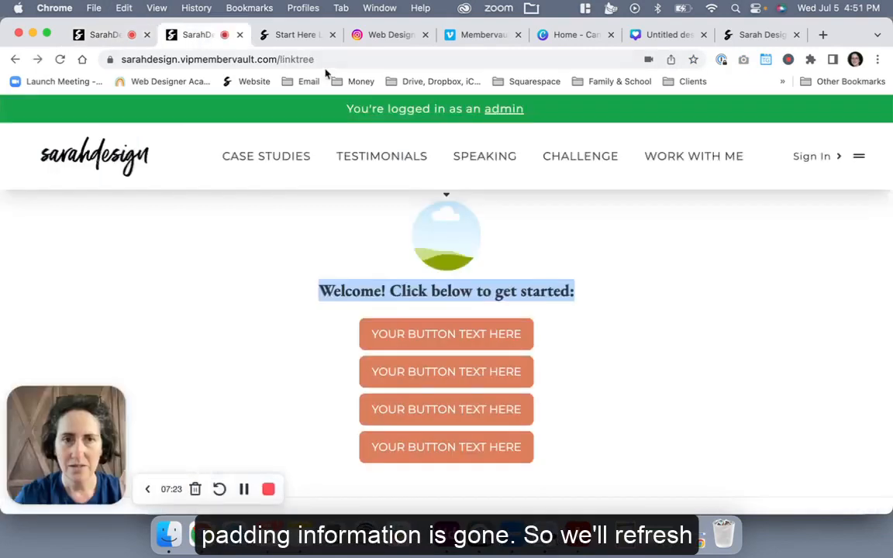
left_click(233, 58)
key("Return")
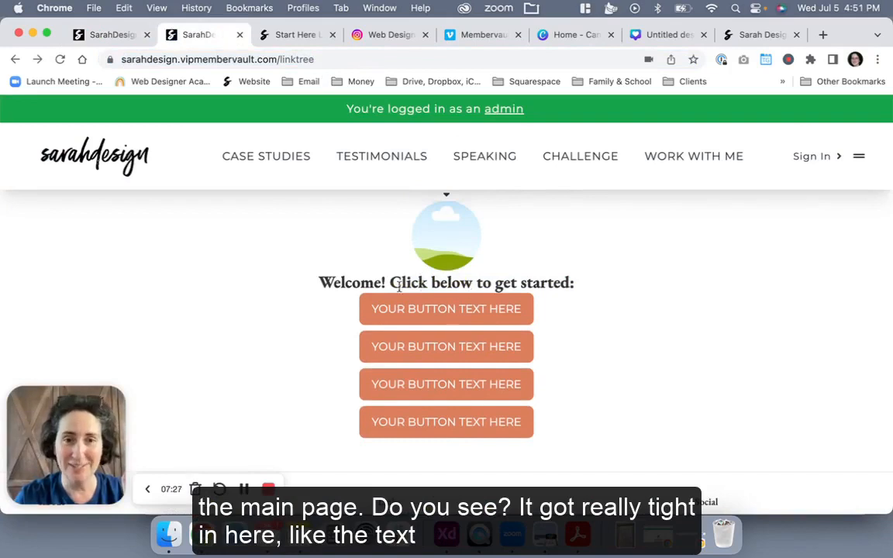
left_click_drag(586, 287, 316, 285)
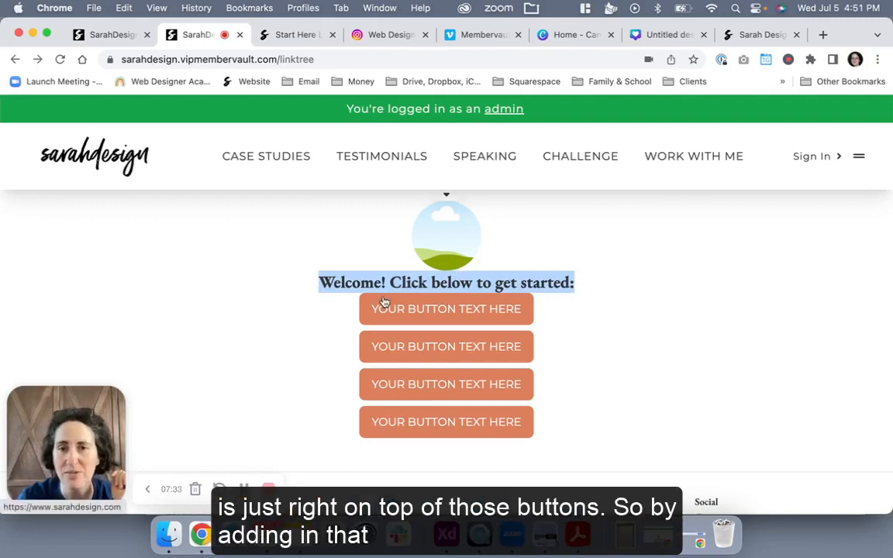
left_click(577, 311)
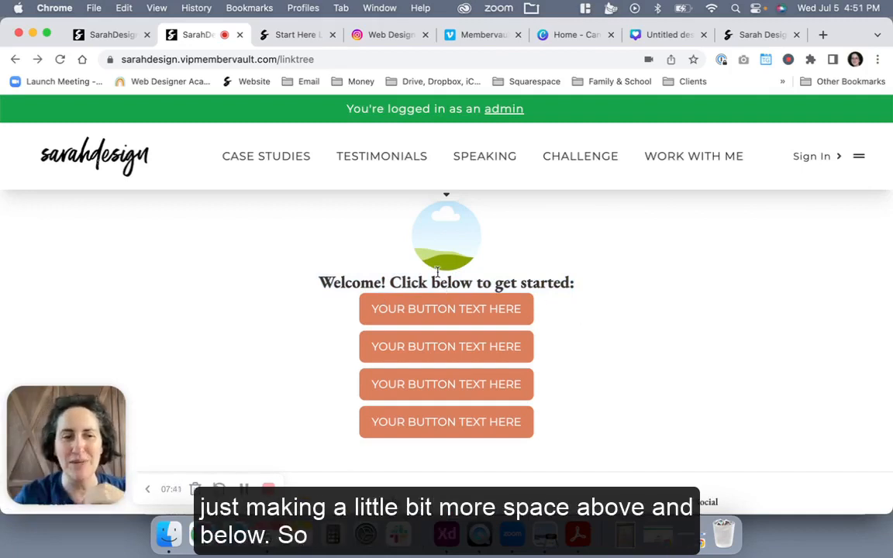
- Reopen the header block's source code and paste padding-top: .5em; padding-bottom: 1em; back after text-align: center; in the h2 style
left_click(108, 34)
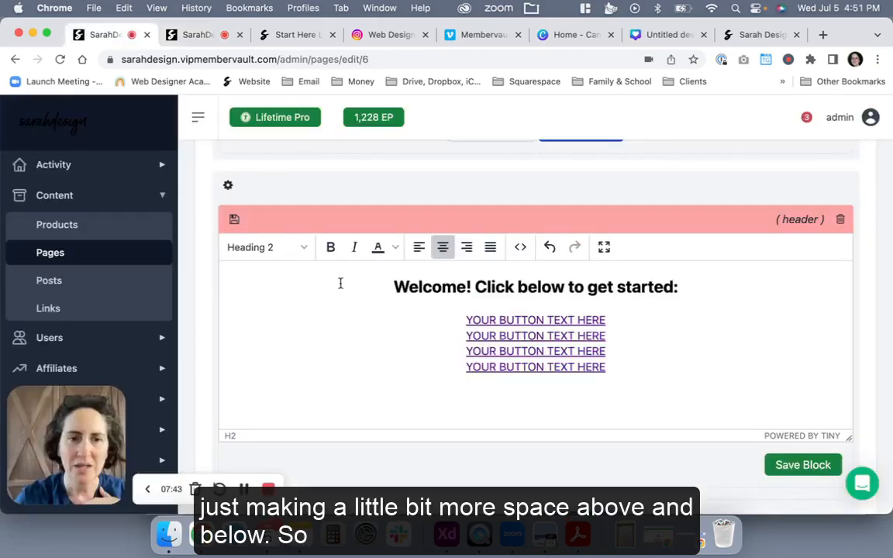
left_click(520, 246)
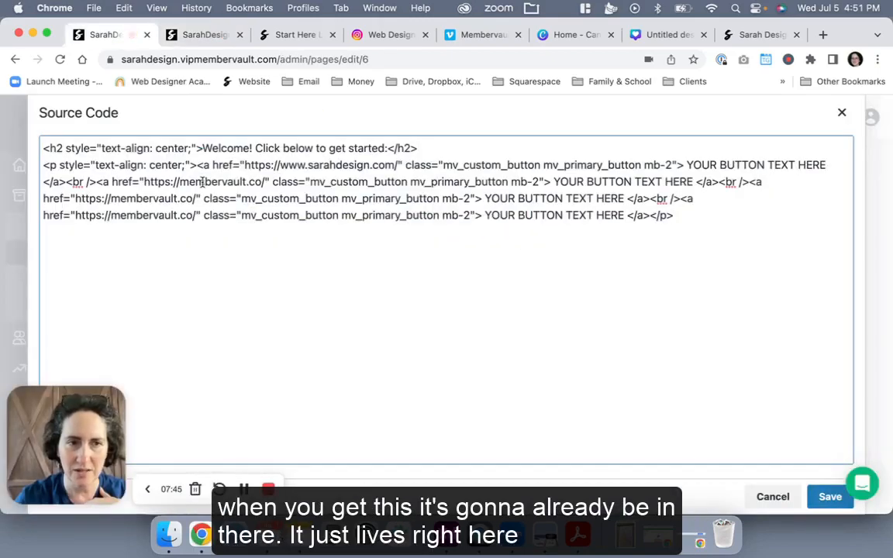
left_click(191, 148)
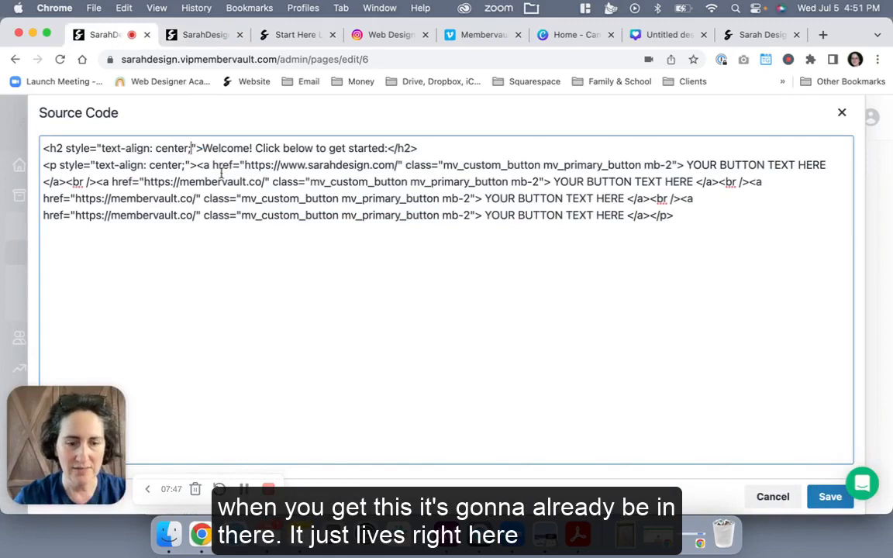
key("super+v")
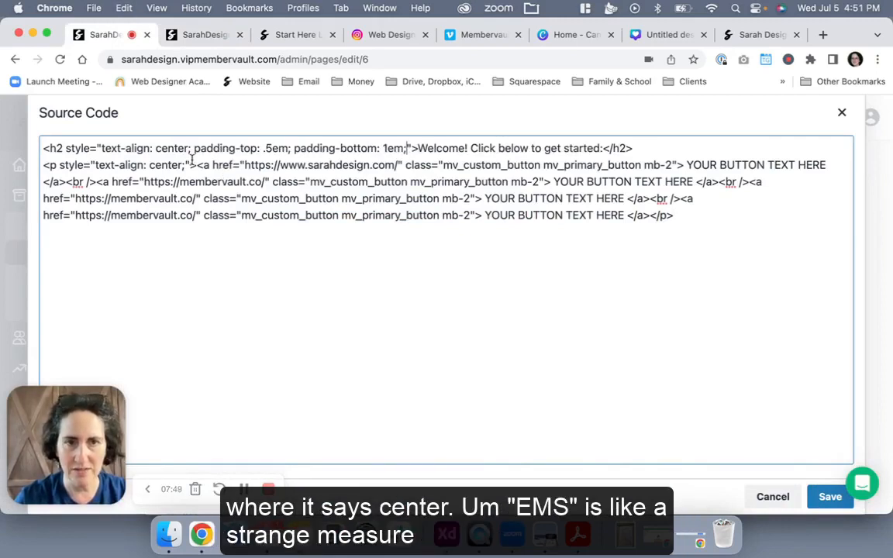
- Examine the headline's top padding value and the button paragraph's centred opening tag, and compare the alignment on the live page
left_click_drag(289, 148, 263, 148)
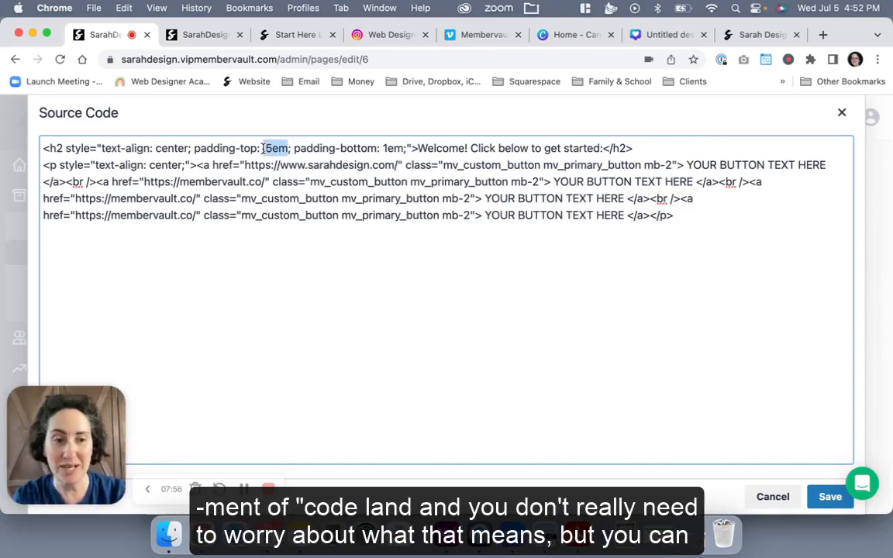
left_click(264, 148)
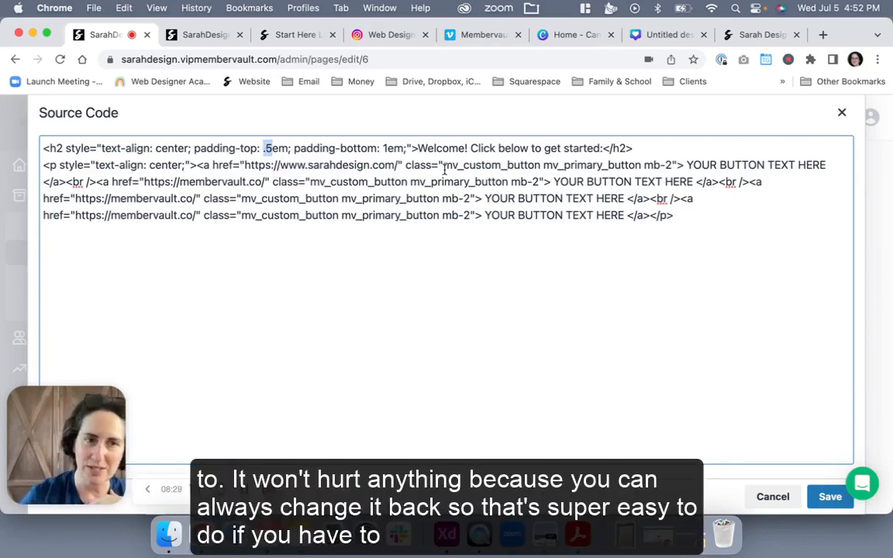
left_click_drag(690, 271, 28, 165)
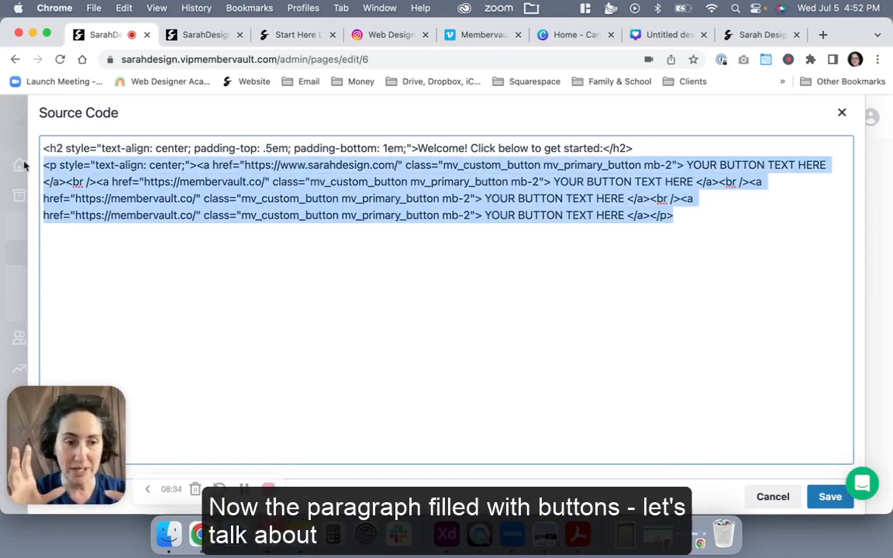
left_click(44, 166)
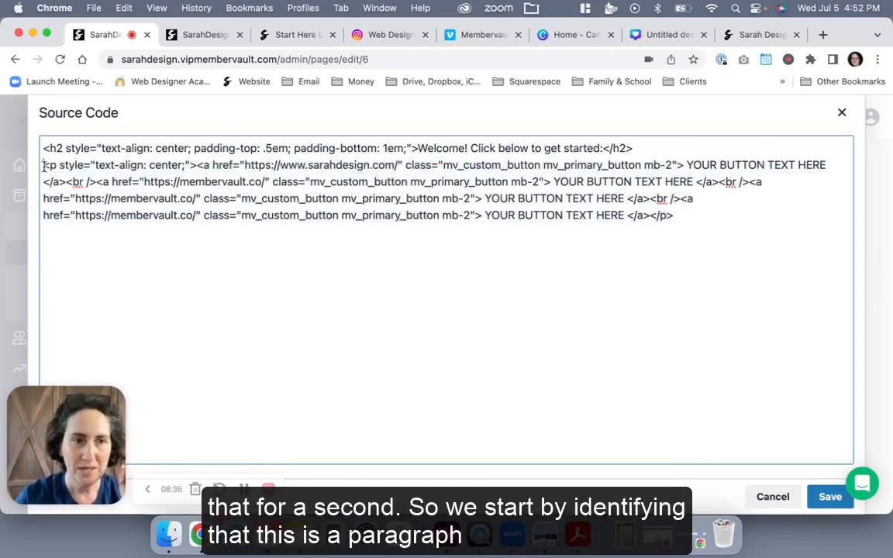
left_click_drag(44, 167, 195, 168)
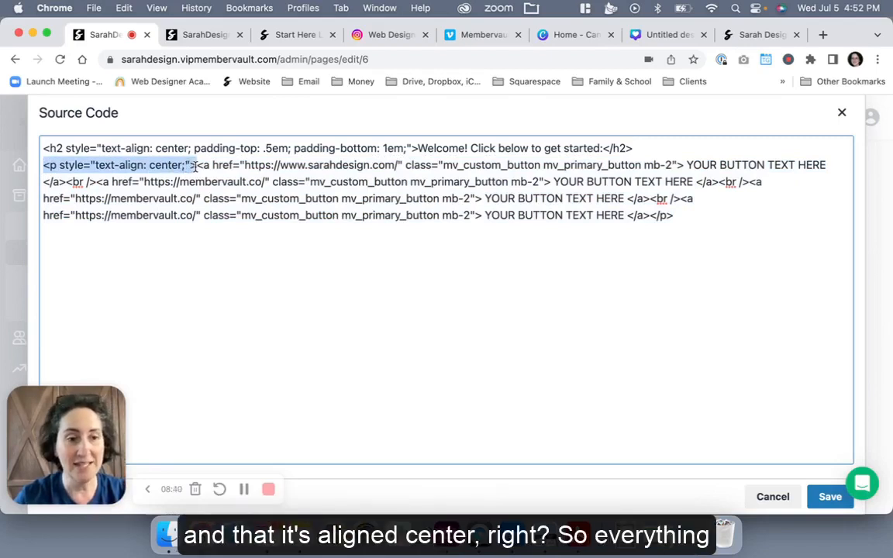
left_click(177, 31)
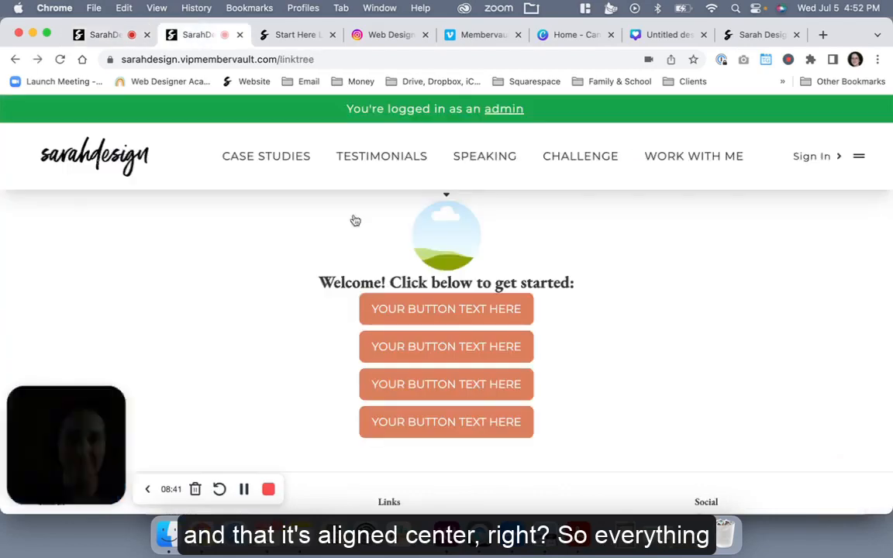
left_click(118, 35)
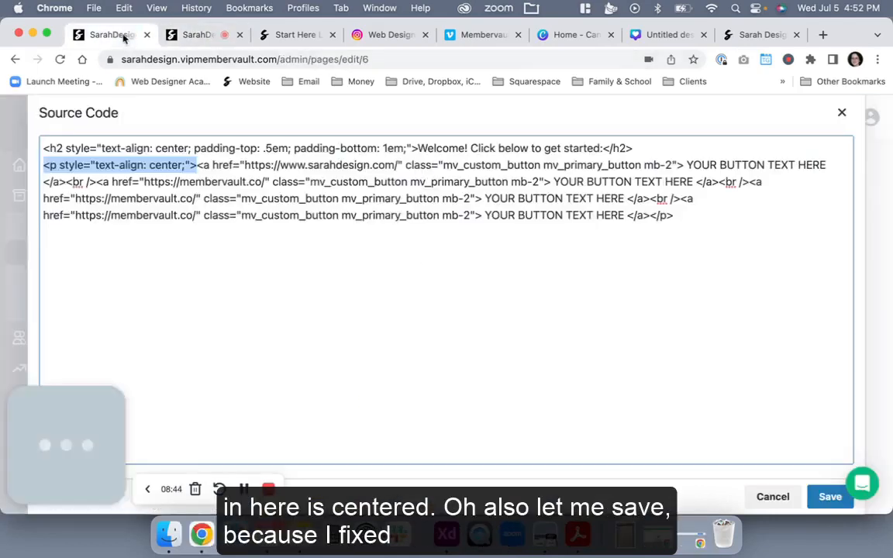
- Save the source code and the header block, and reload the live linktree page to check the headline spacing
left_click(811, 497)
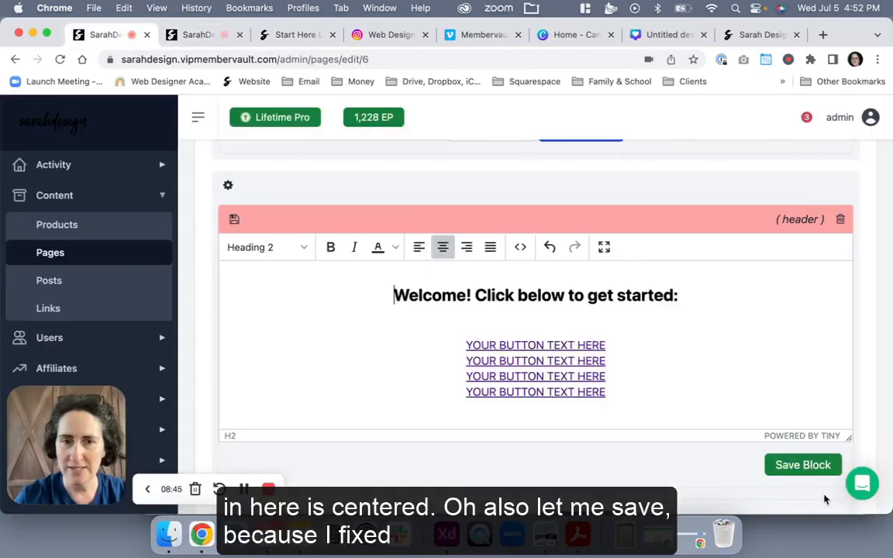
left_click(232, 219)
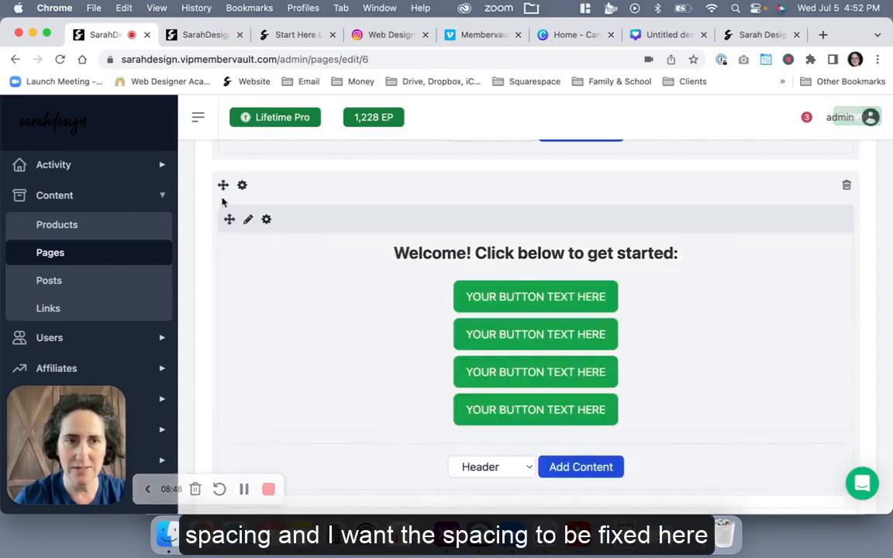
left_click(200, 35)
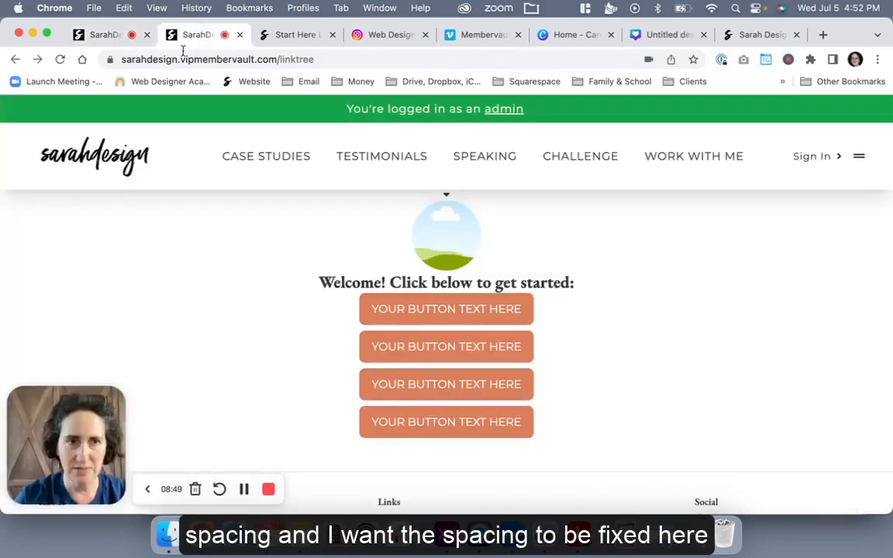
left_click(182, 59)
key("Return")
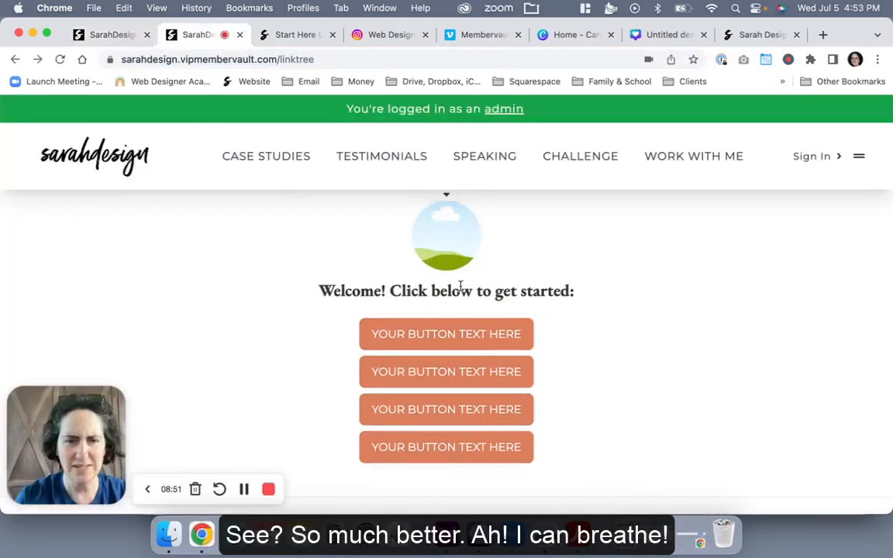
- Reopen the header block's source code and examine the paragraph's opening tag and the first button's complete link code
left_click(104, 36)
left_click(248, 219)
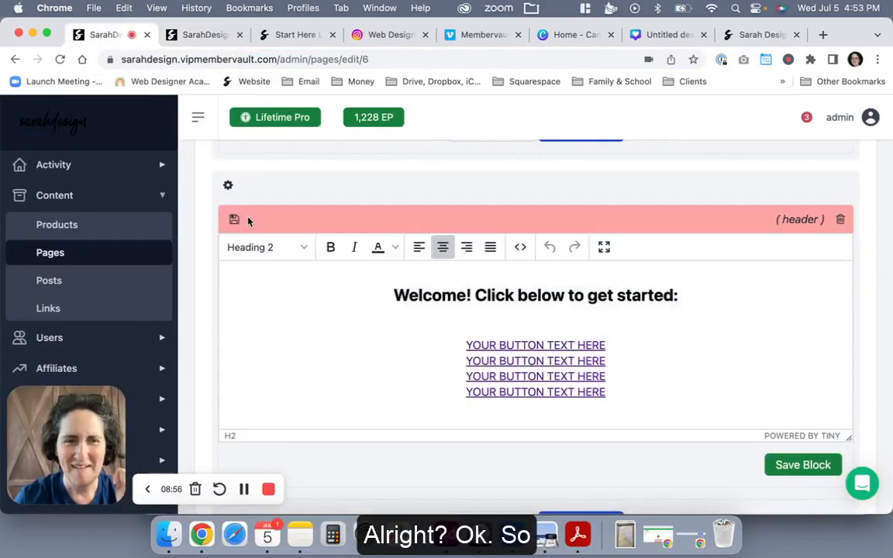
left_click(520, 247)
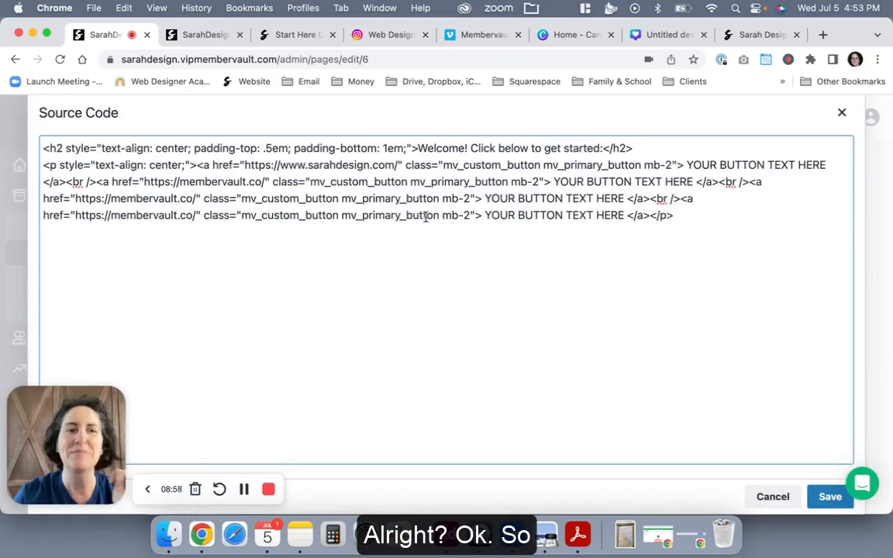
left_click_drag(195, 164, 34, 164)
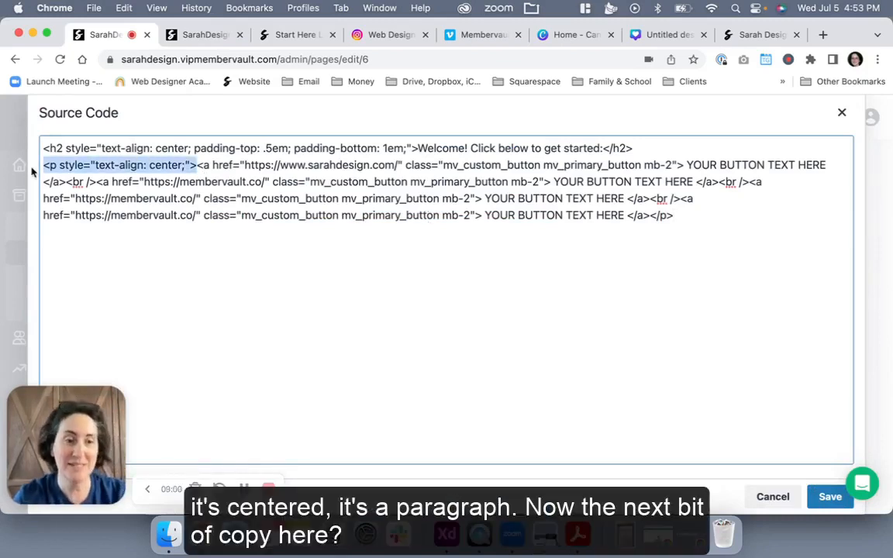
left_click(198, 165)
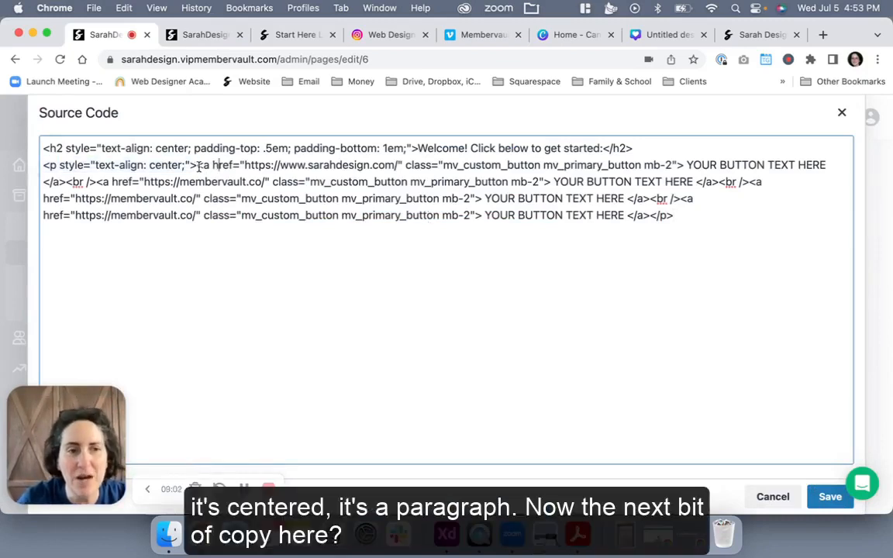
left_click_drag(198, 166, 66, 182)
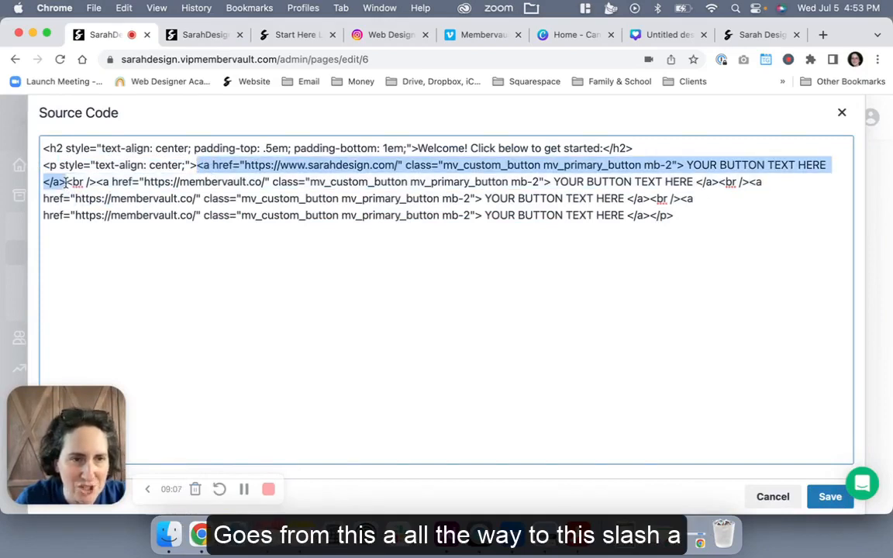
left_click(196, 165)
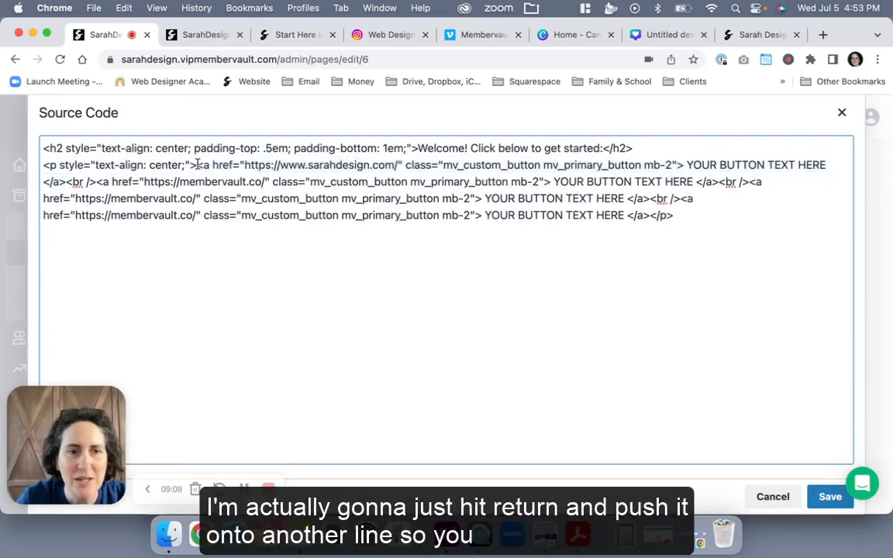
- Put the first button's link code and the <br /> tag after it on their own lines in the source code
key("Return")
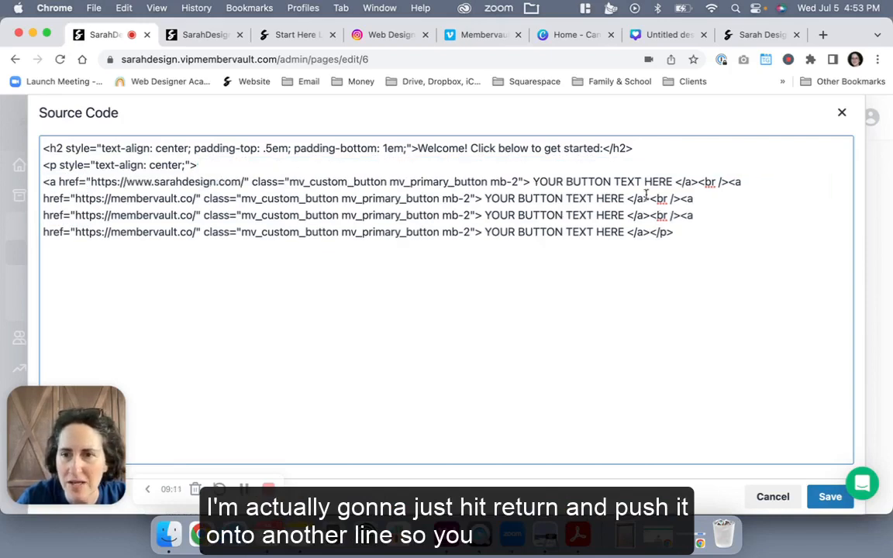
left_click(699, 181)
key("Return")
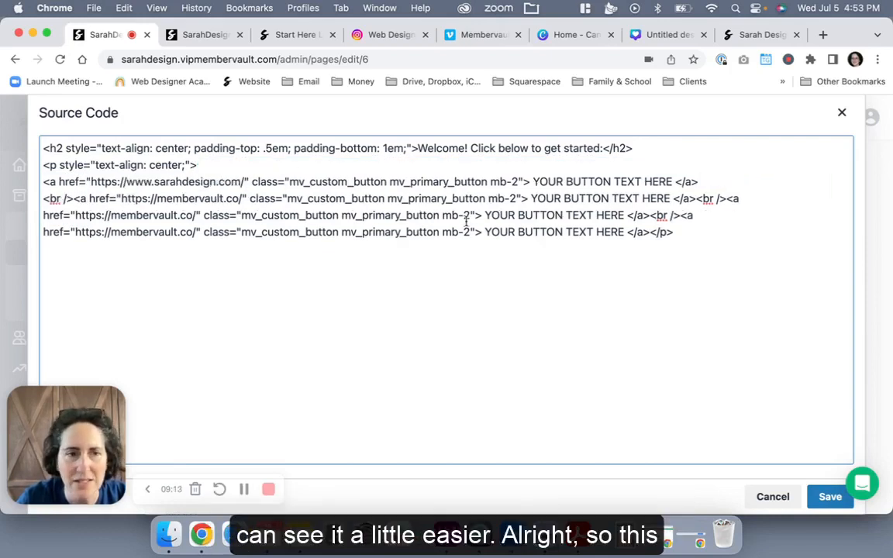
left_click(74, 198)
key("Return")
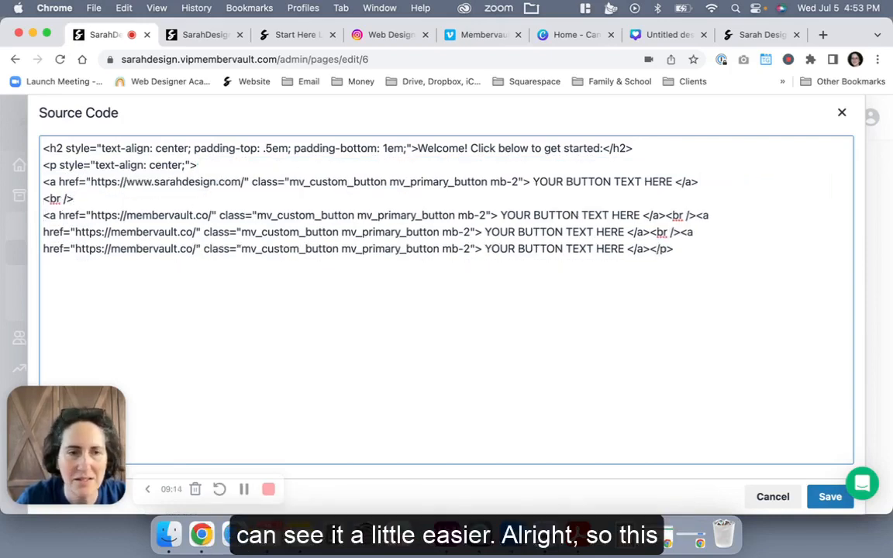
- Examine the first button's link code: the a href opening, the two quotation marks and the URL between them
triple_click(106, 181)
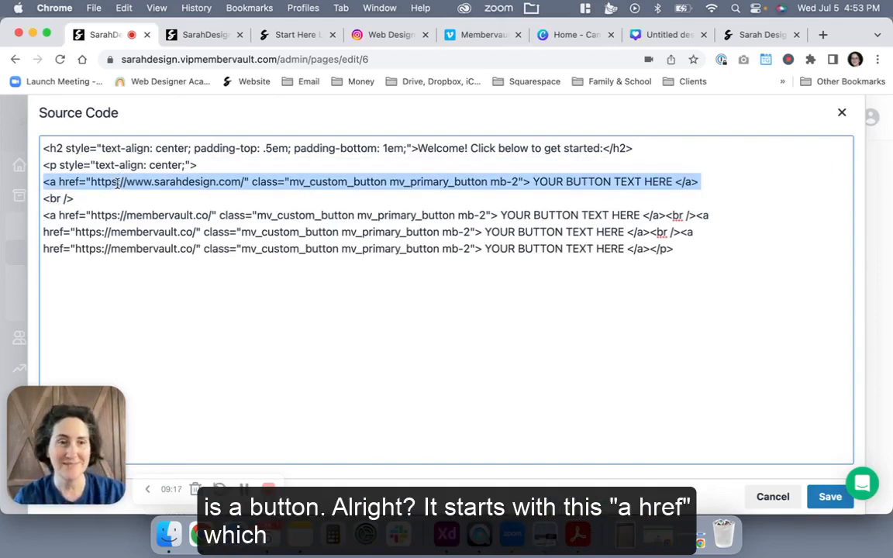
left_click(108, 182)
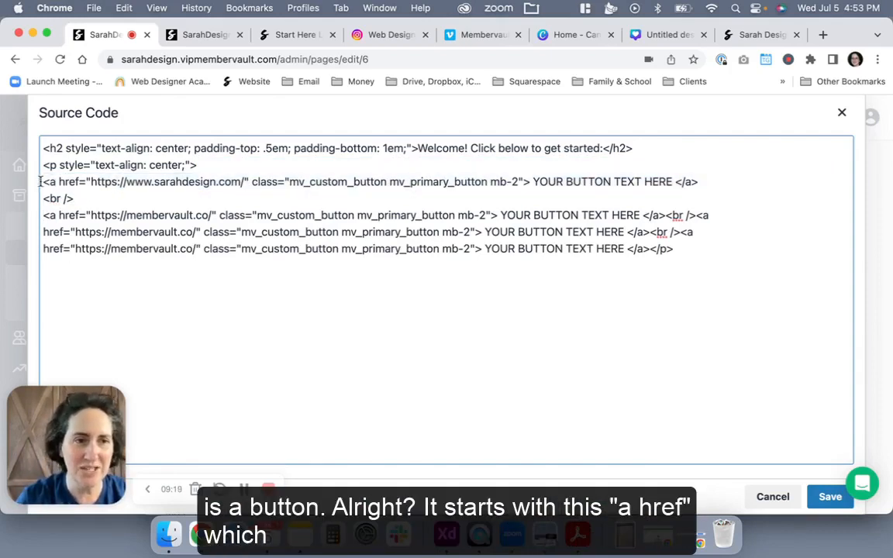
left_click_drag(40, 181, 93, 181)
left_click(109, 182)
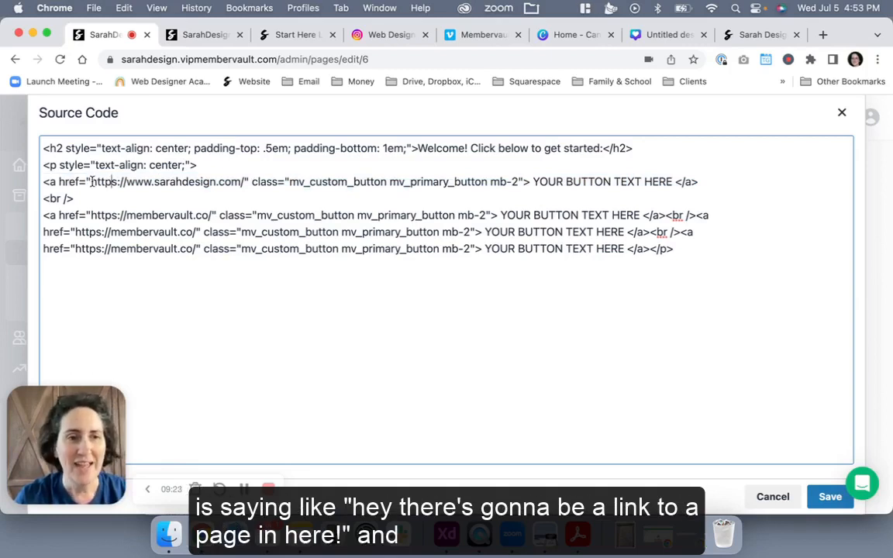
left_click_drag(91, 181, 88, 182)
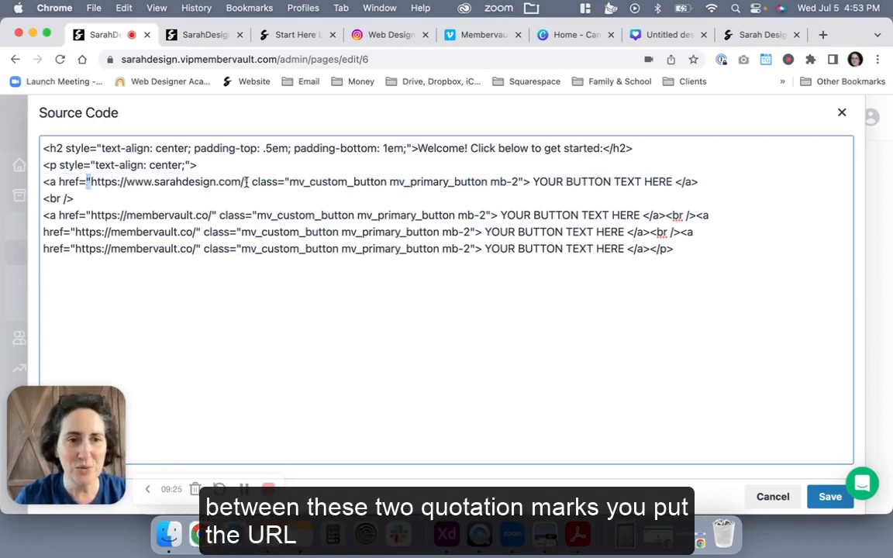
left_click_drag(250, 181, 247, 181)
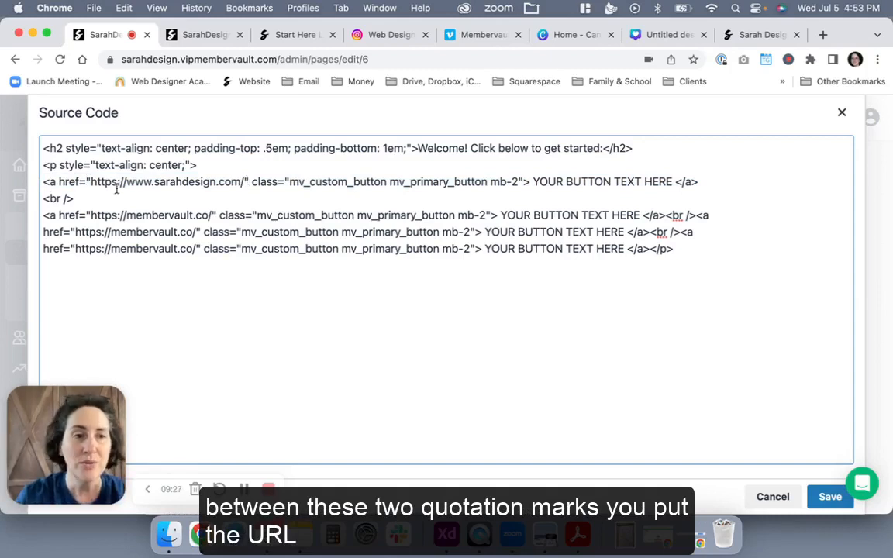
left_click_drag(91, 182, 244, 176)
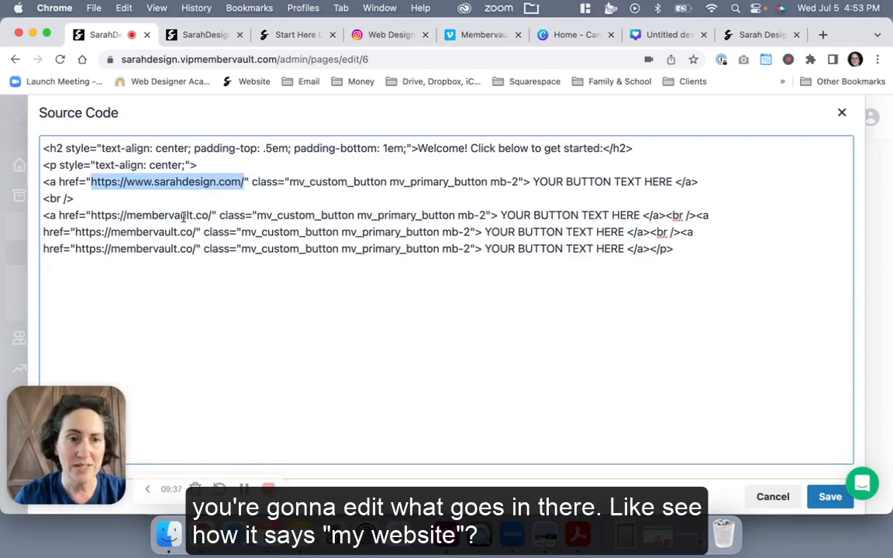
left_click(165, 189)
left_click_drag(243, 182, 90, 183)
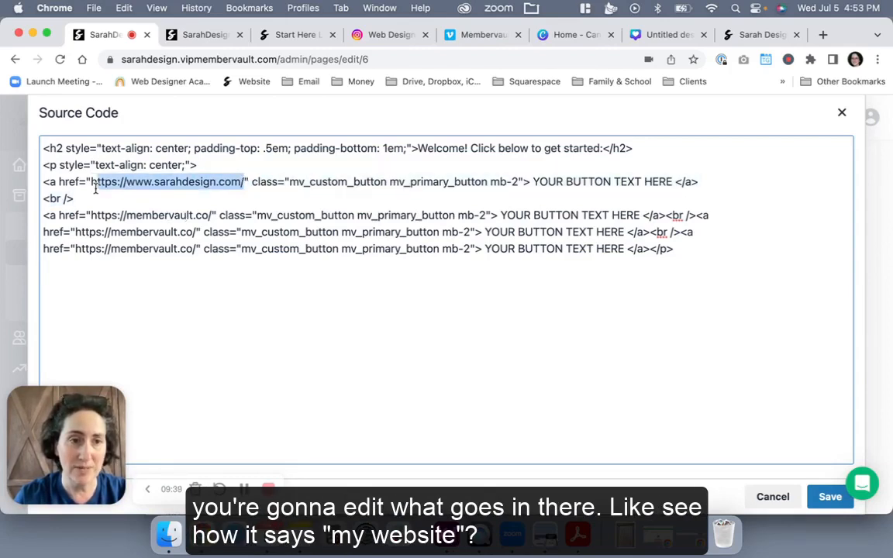
left_click(211, 216)
left_click_drag(210, 215, 92, 214)
key("super+c")
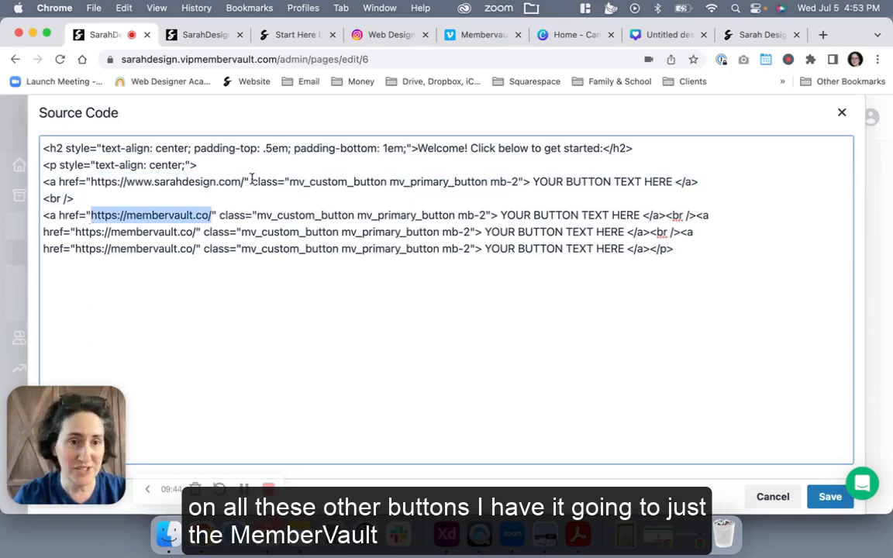
left_click_drag(243, 182, 90, 183)
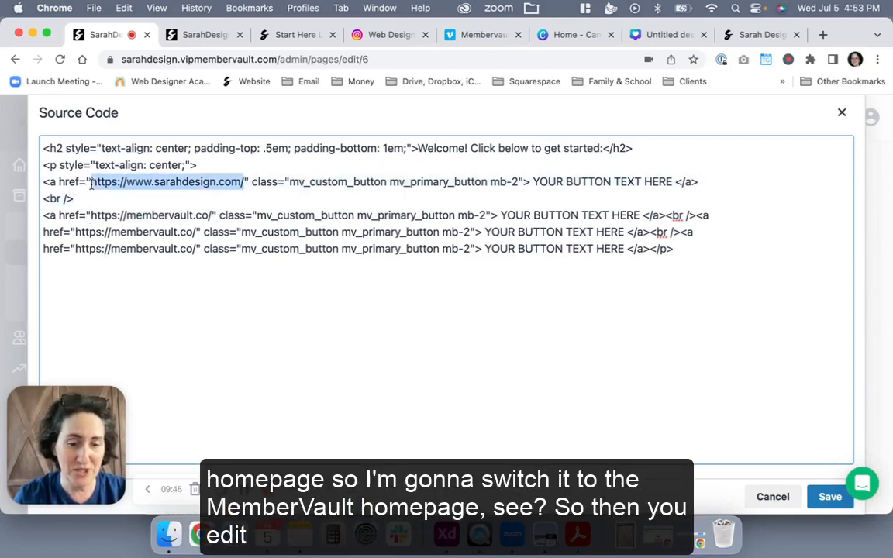
key("super+v")
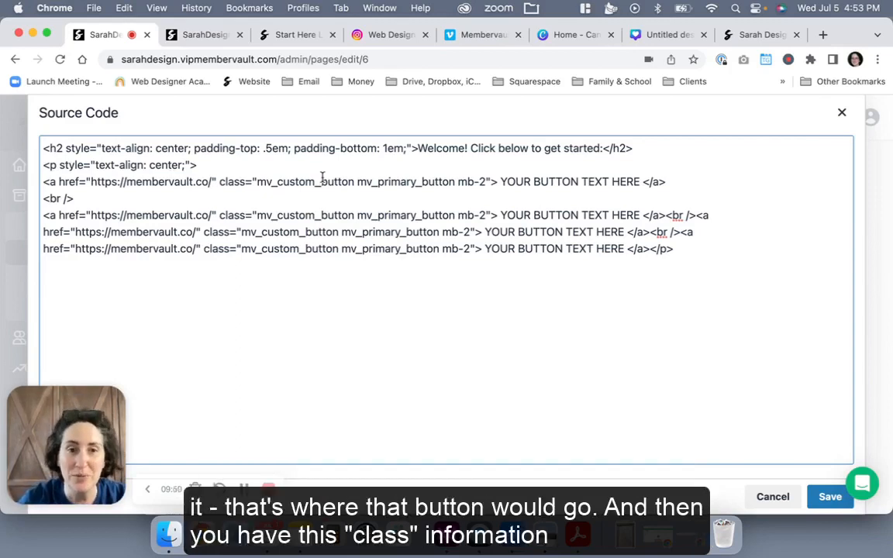
- Examine the first button's class attribute, button text and closing </a> tag, and the <br /> tag below it
left_click_drag(218, 182, 489, 184)
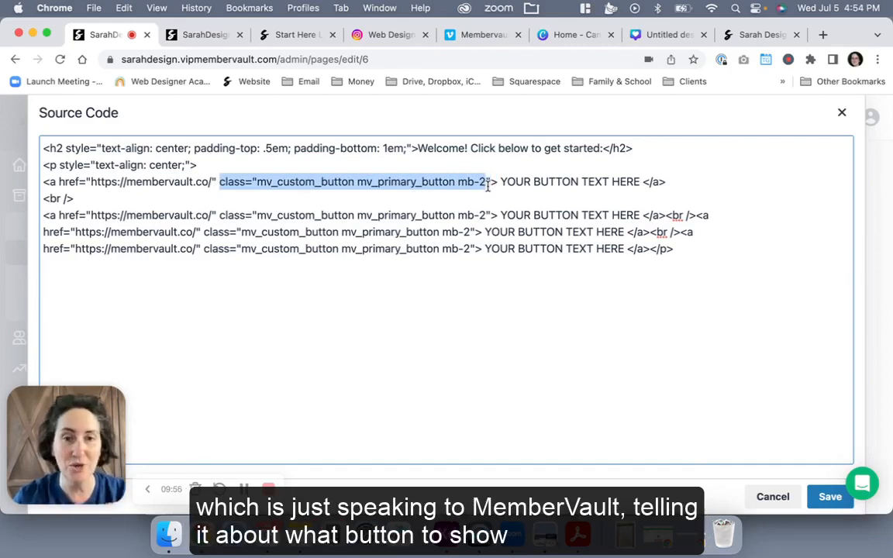
left_click(501, 184)
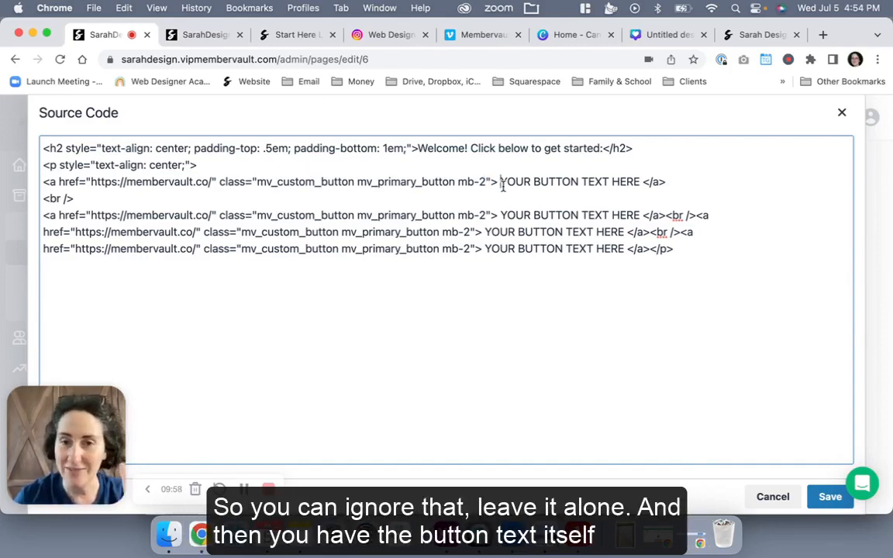
key("BackSpace")
left_click_drag(498, 181, 643, 182)
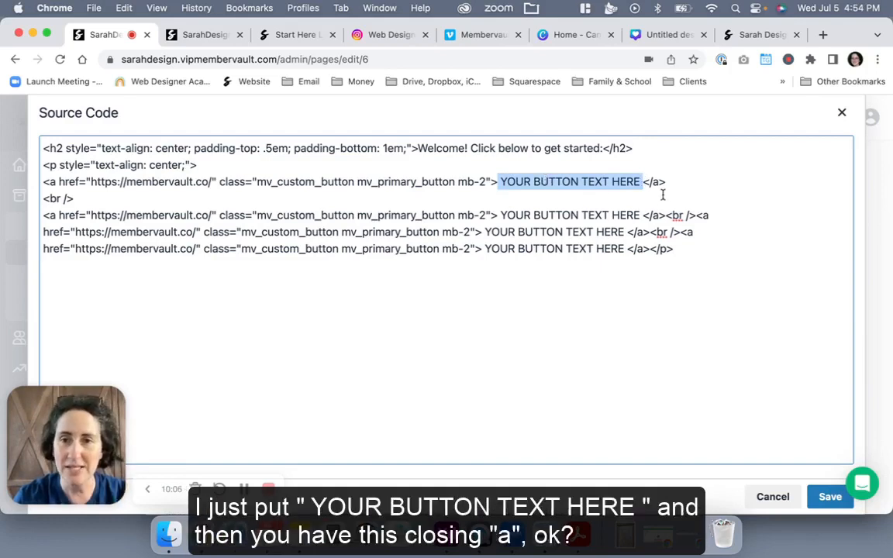
left_click_drag(667, 182, 643, 183)
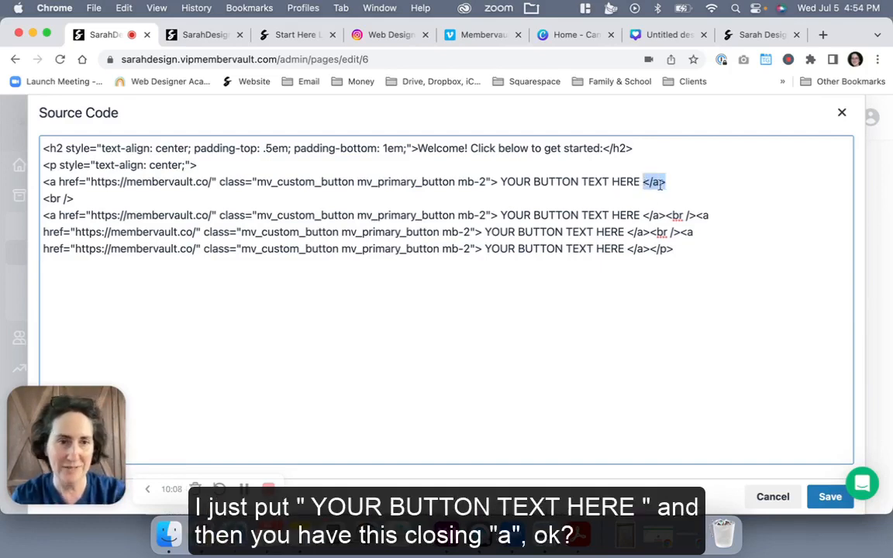
left_click(665, 182)
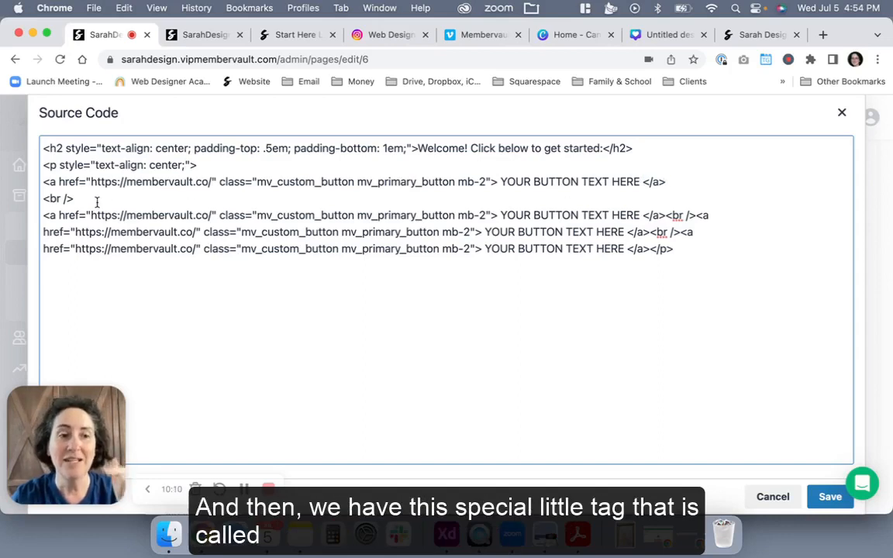
left_click_drag(78, 199, 39, 199)
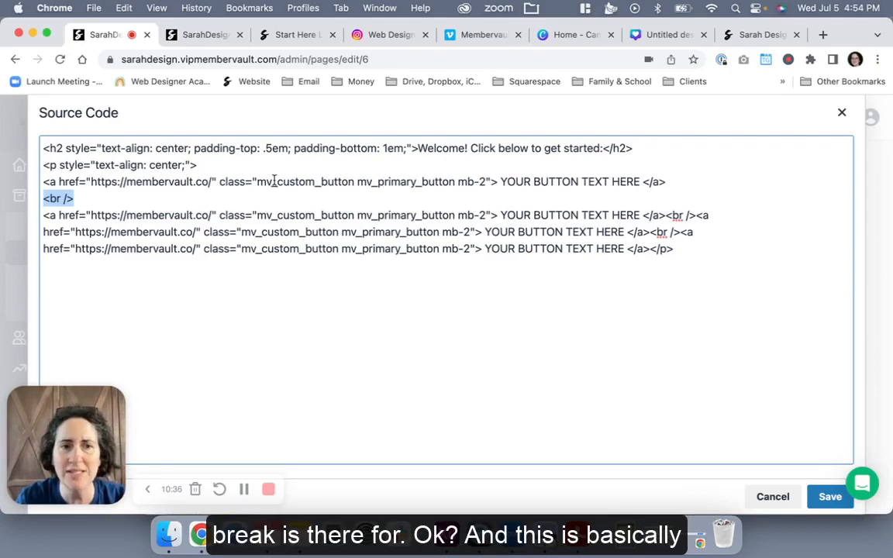
- Put the second, third and fourth button links and the <br /> tags between them on separate lines
left_click(666, 216)
key("Return")
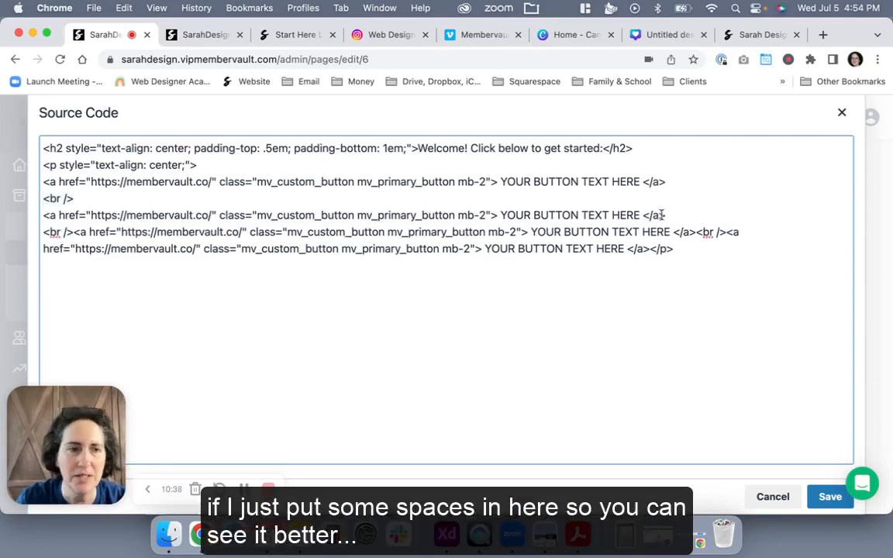
left_click(75, 232)
key("Return")
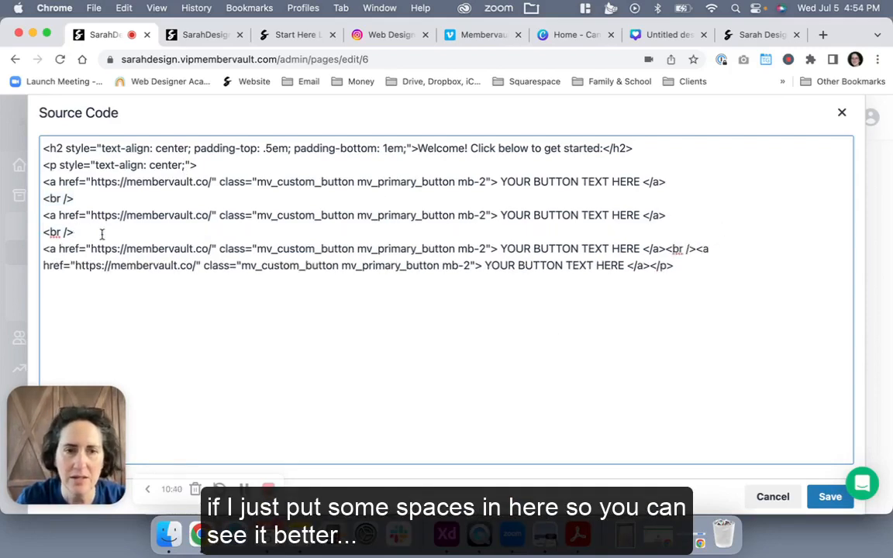
left_click(668, 248)
key("Return")
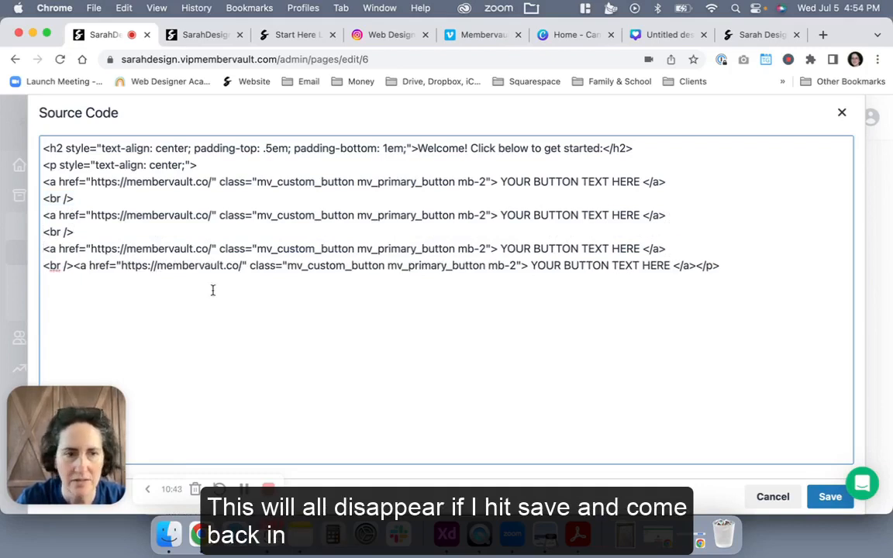
left_click(75, 265)
key("Return")
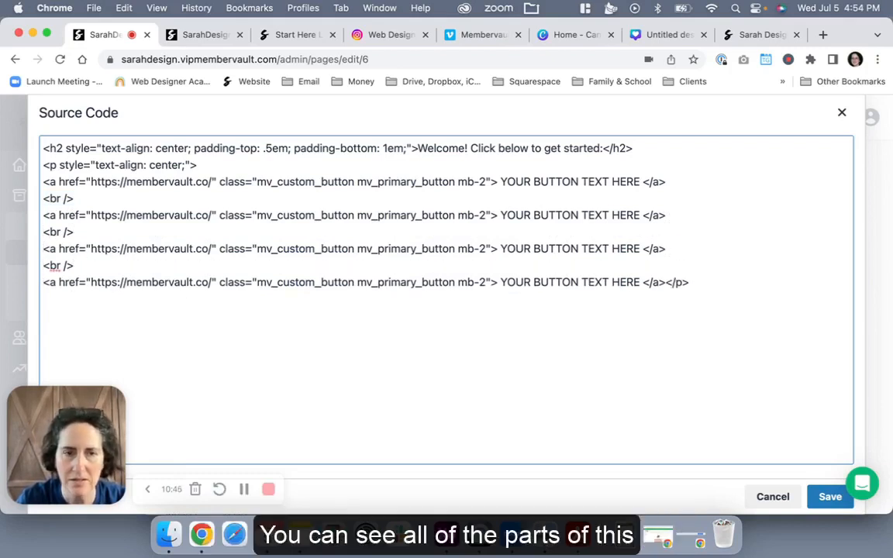
- Move the closing </p> tag onto its own line and insert a blank line between the h2 headline and the button paragraph
left_click(667, 282)
key("Return")
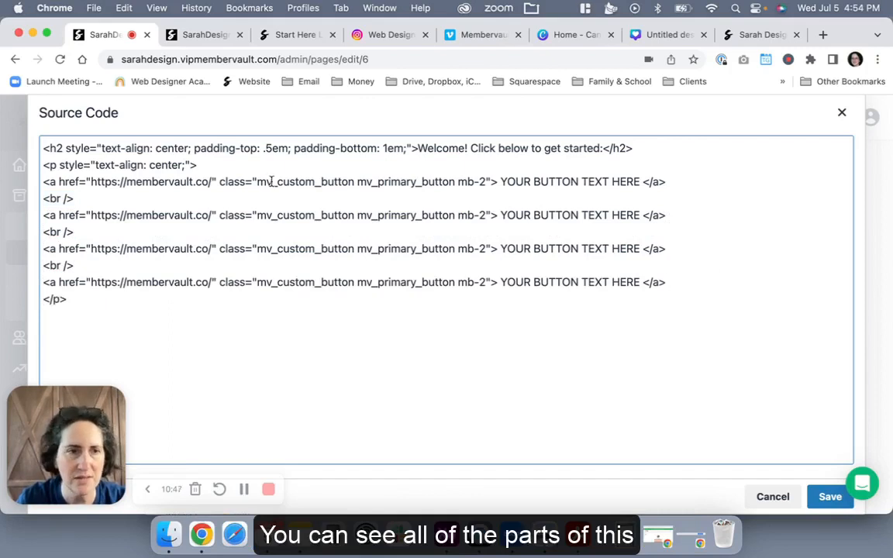
left_click(41, 165)
key("Return")
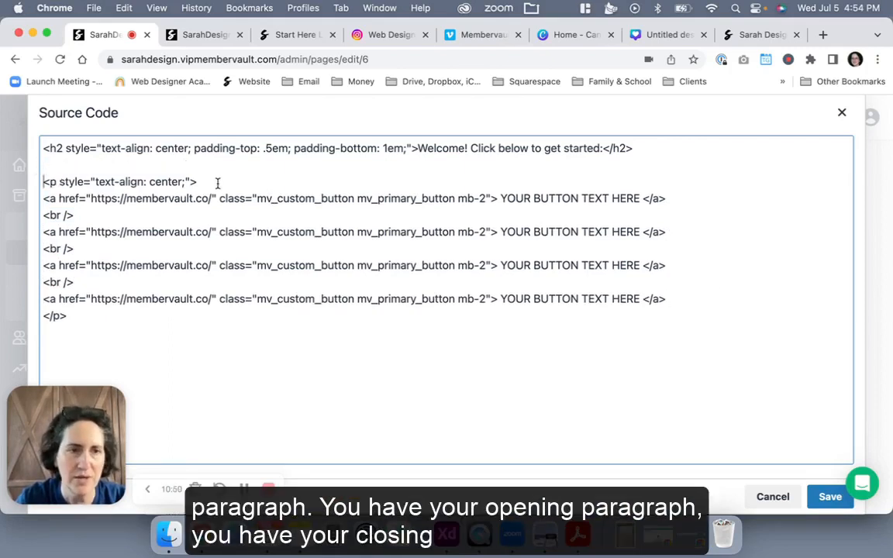
- Examine the opening and closing paragraph tags, the four button links inside them and the <br /> tags separating the buttons
left_click_drag(215, 183, 35, 183)
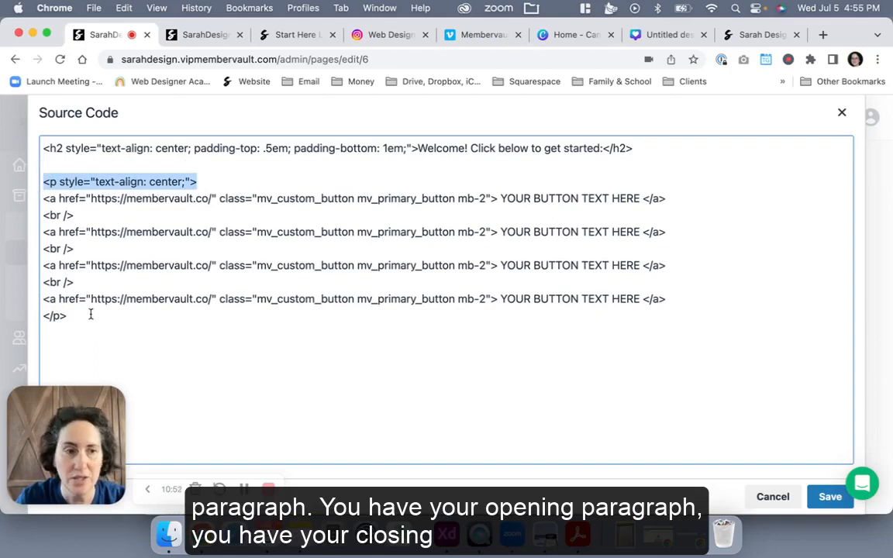
left_click_drag(89, 313, 36, 318)
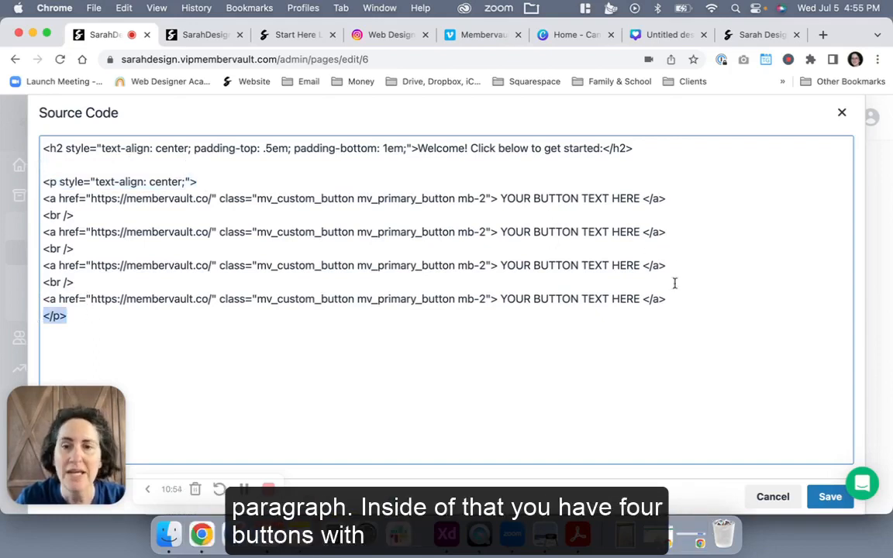
left_click_drag(672, 301, 19, 204)
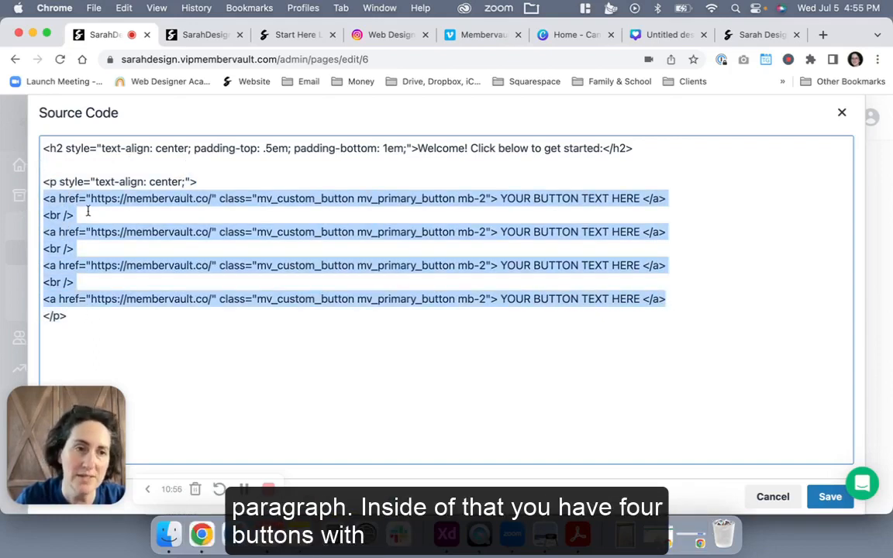
left_click_drag(88, 211, 38, 215)
left_click_drag(74, 248, 38, 248)
left_click_drag(74, 282, 39, 282)
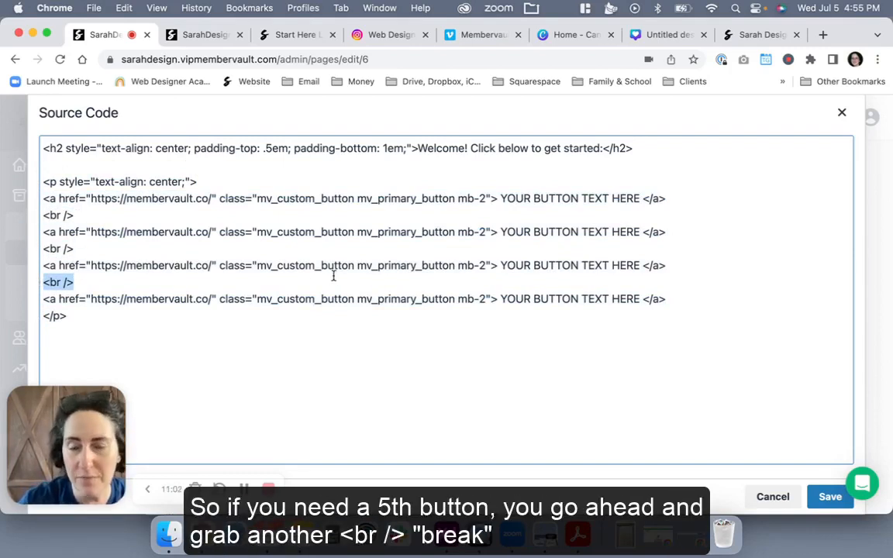
- Copy a <br /> tag onto a new line after the fourth button and start an empty line below it
left_click(73, 283)
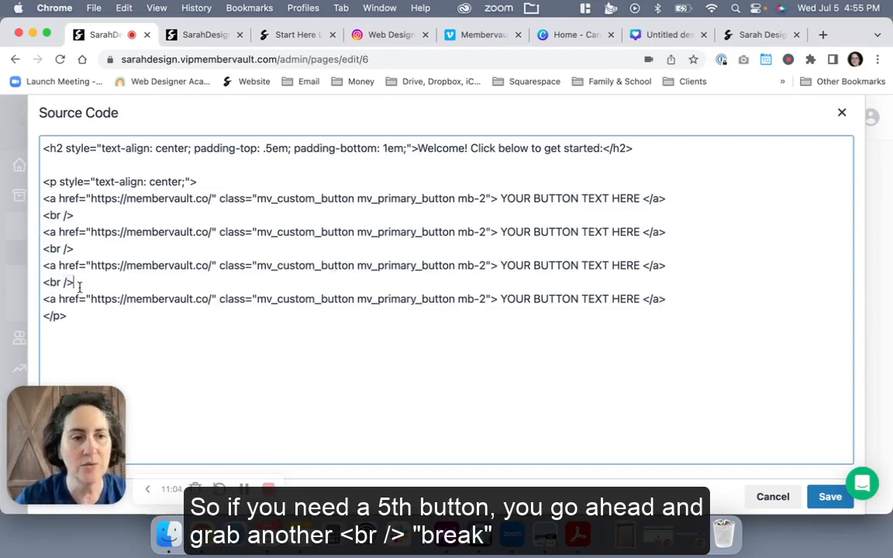
left_click_drag(73, 283, 41, 287)
key("super+c")
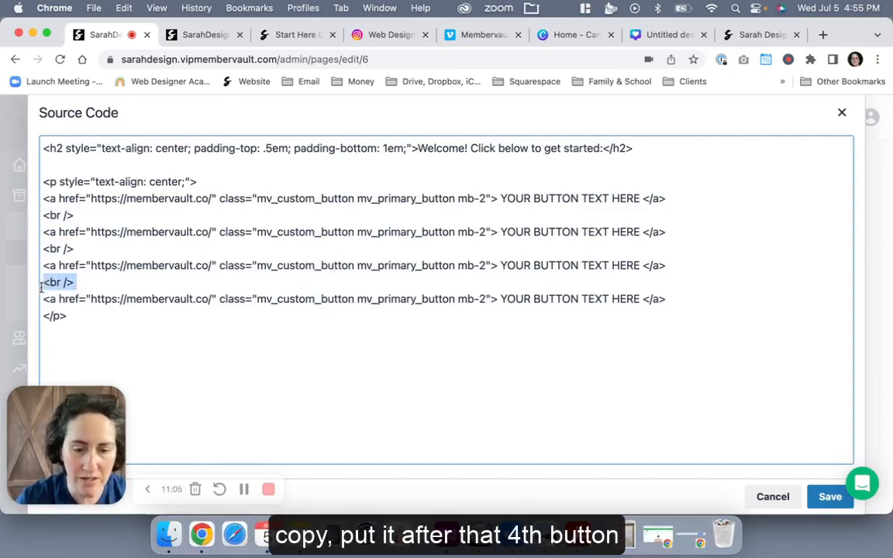
left_click(680, 300)
key("Return")
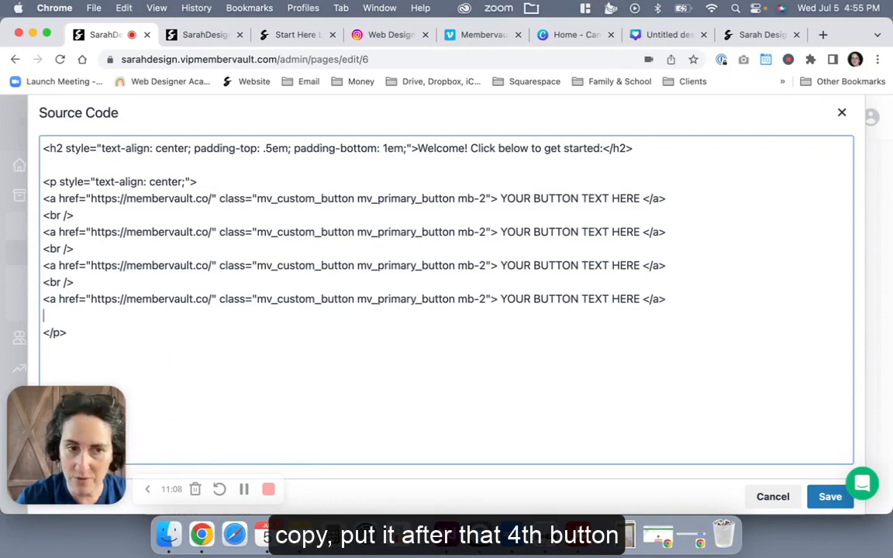
key("super+v")
key("Return")
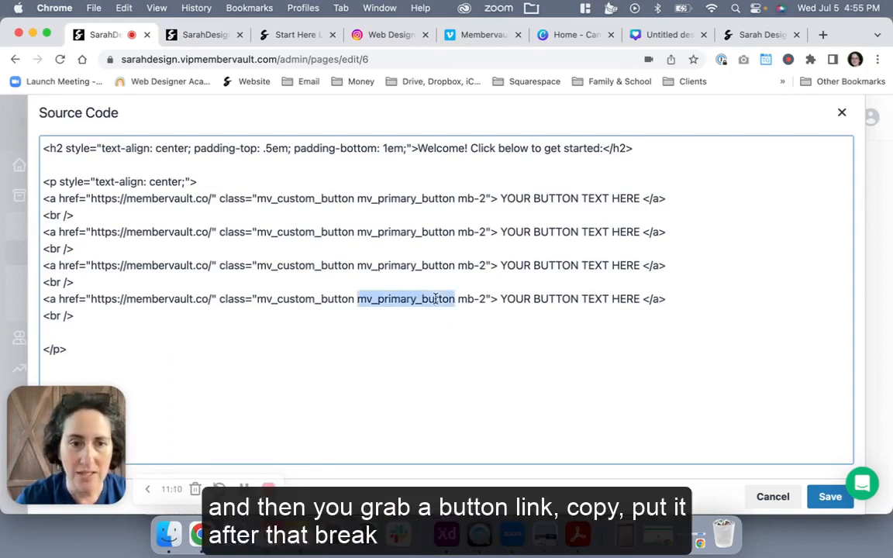
- Duplicate the fourth button's link code below the last <br /> tag as a fifth button, removing the extra line break
triple_click(436, 300)
key("super+c")
left_click(70, 331)
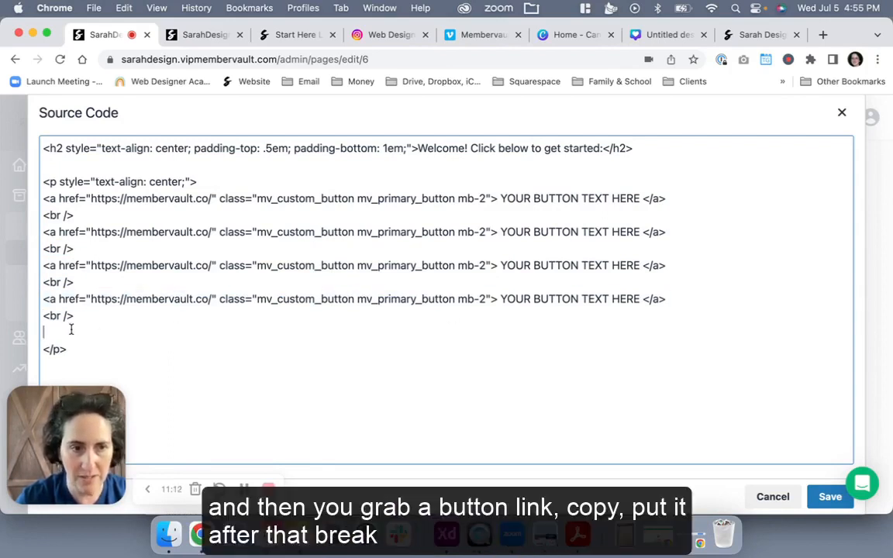
key("super+v")
key("BackSpace")
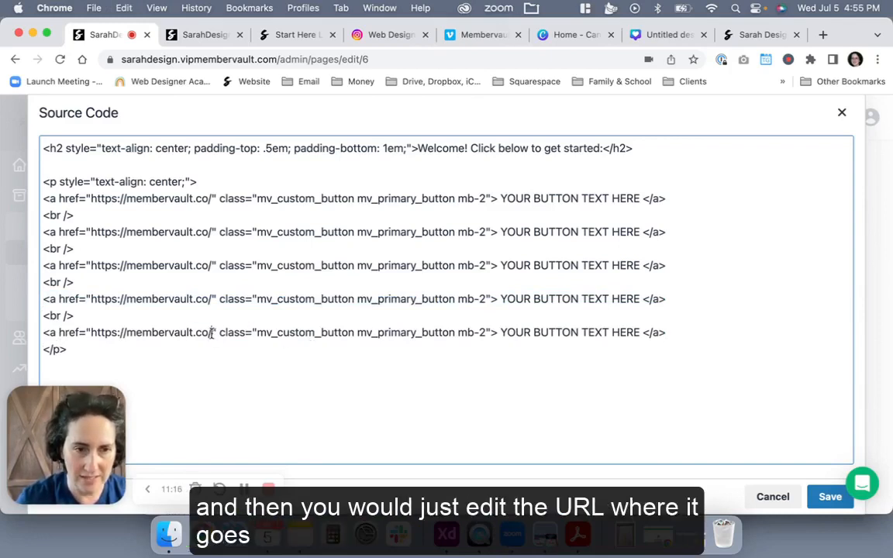
- Examine the URL and the YOUR BUTTON TEXT HERE label in the fifth button's link code
left_click_drag(211, 332, 93, 332)
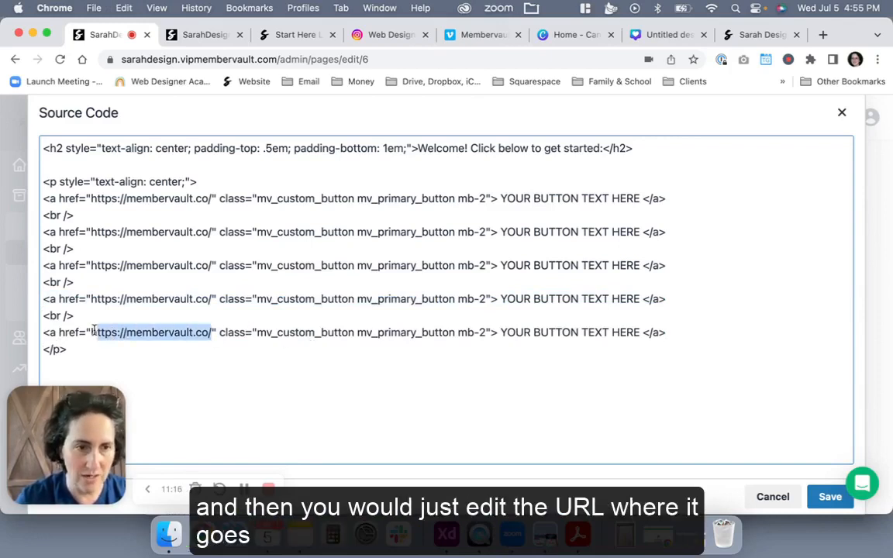
left_click(640, 331)
left_click_drag(640, 331, 501, 332)
left_click(411, 345)
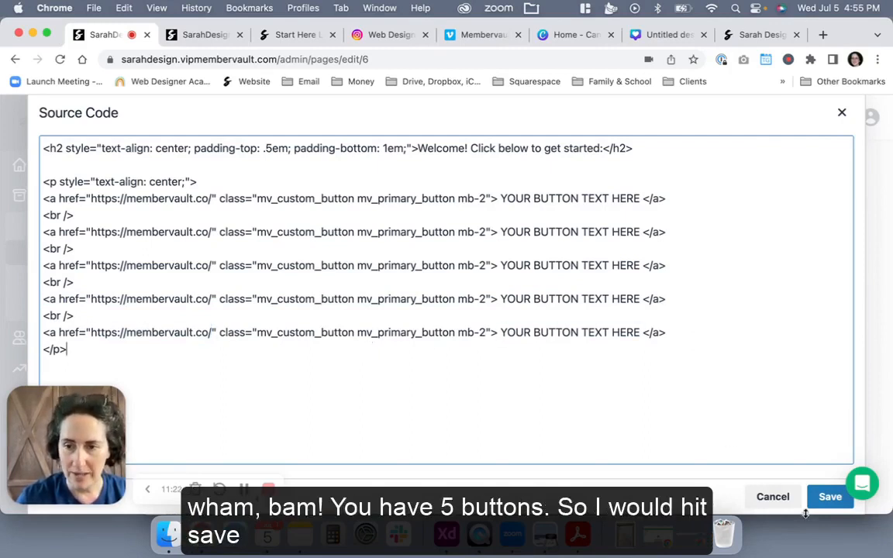
- Save the five-button source code and the header block, and reload the live linktree page
left_click(830, 500)
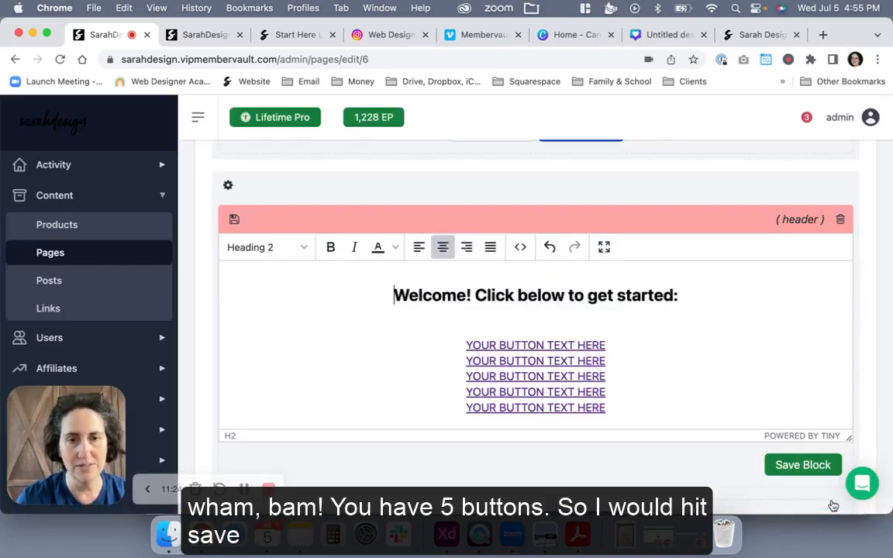
left_click(234, 219)
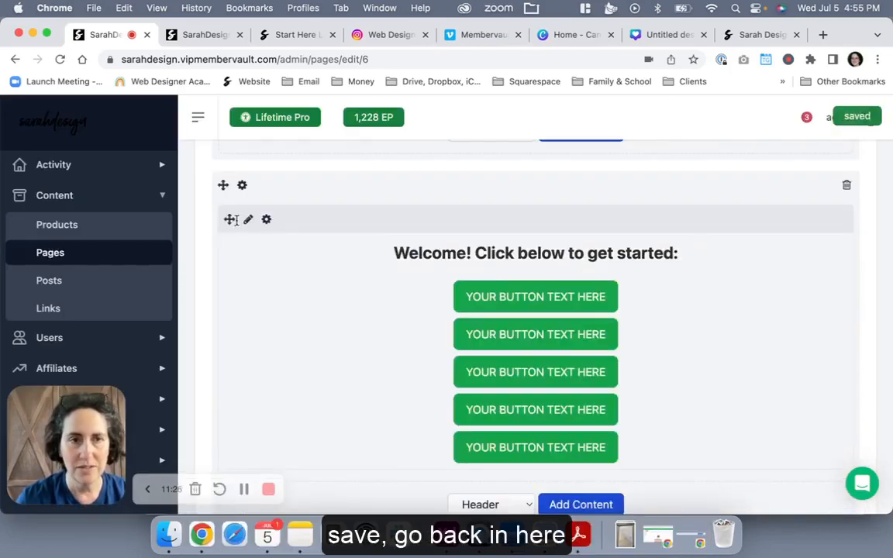
left_click(194, 34)
key("super+r")
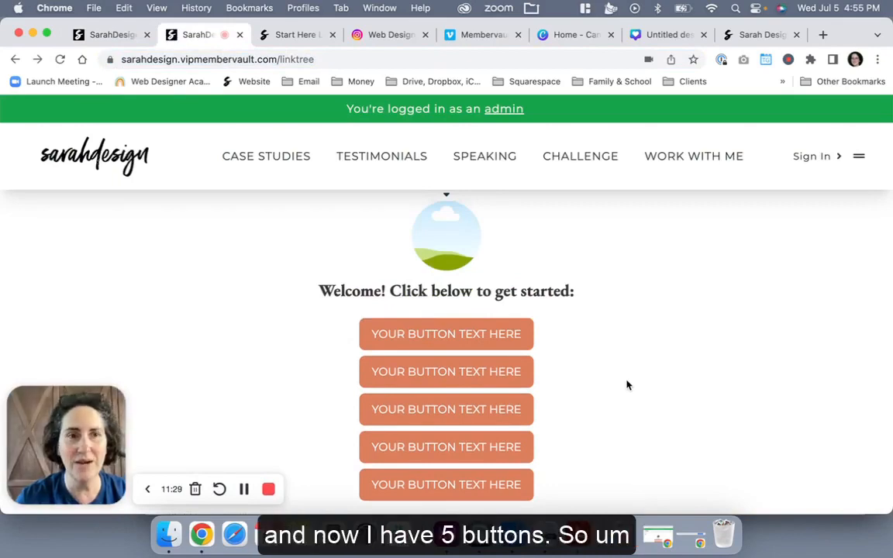
- Reopen the header block's source code and duplicate the button paragraph below the h2 headline, with blank lines around the copy
left_click(128, 39)
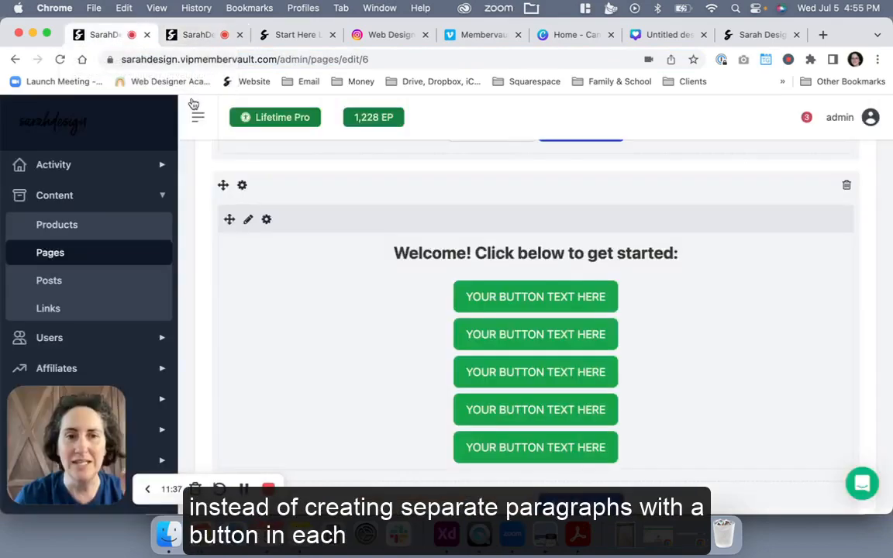
left_click(249, 219)
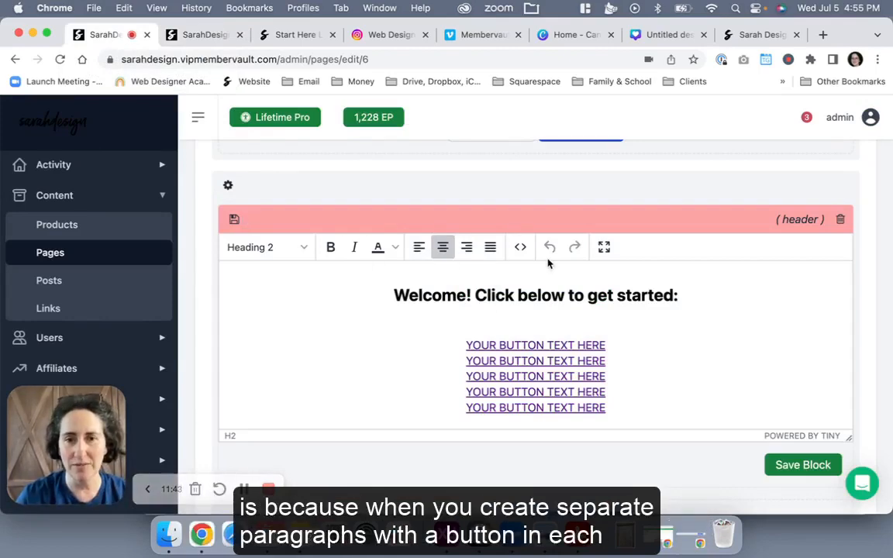
left_click(520, 247)
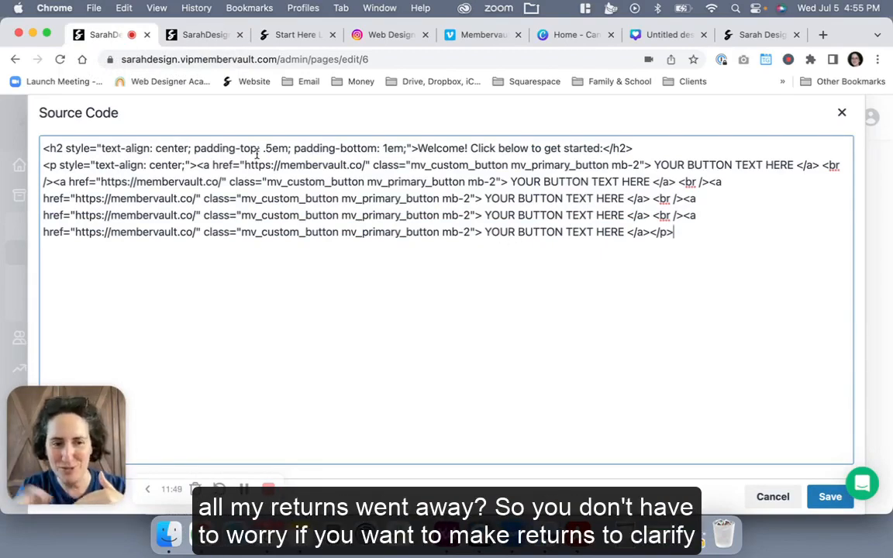
left_click(687, 235)
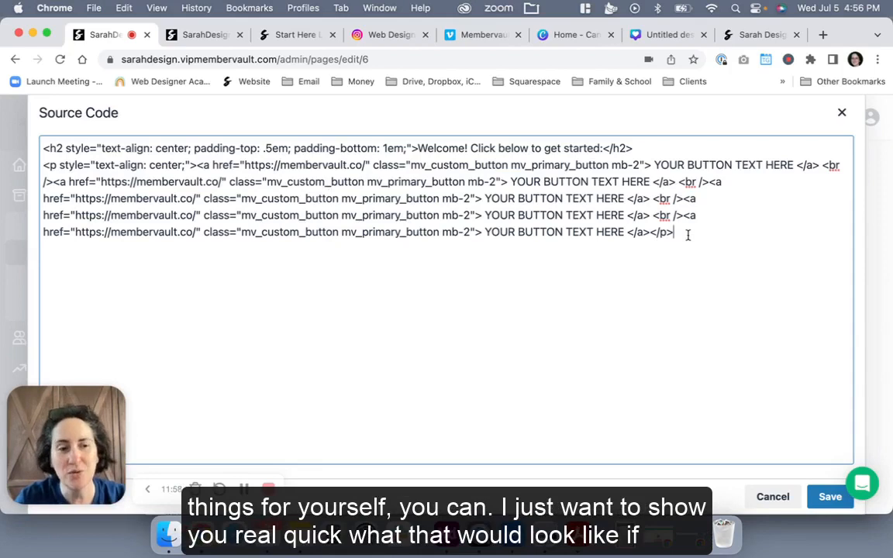
left_click_drag(688, 236, 36, 166)
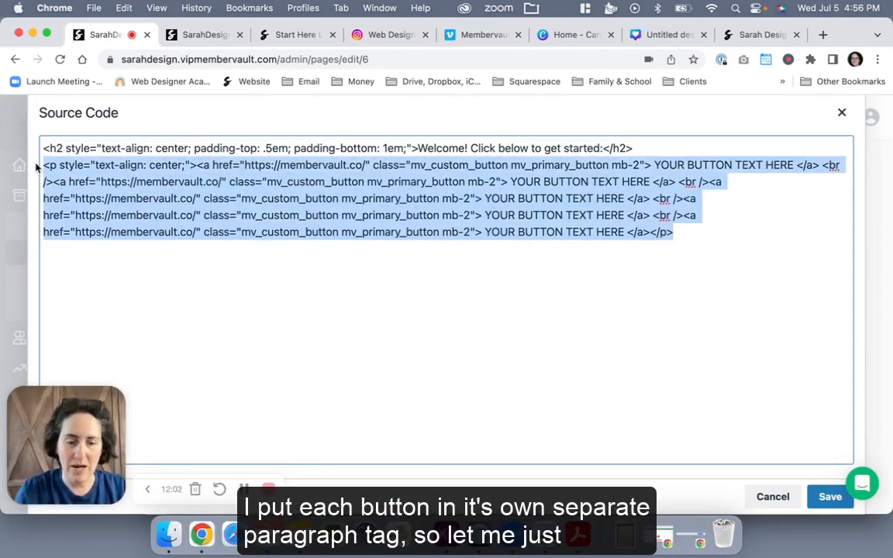
left_click(654, 148)
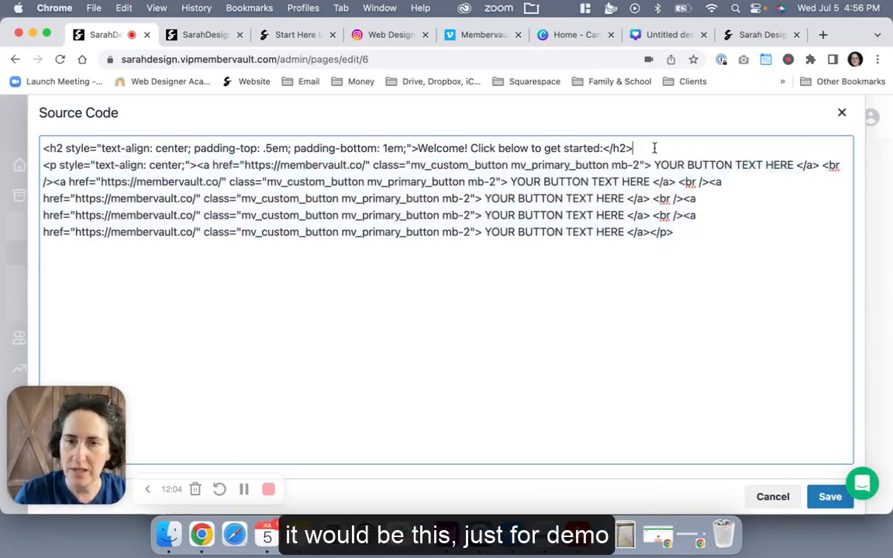
key("Return")
key("super+v")
key("Return")
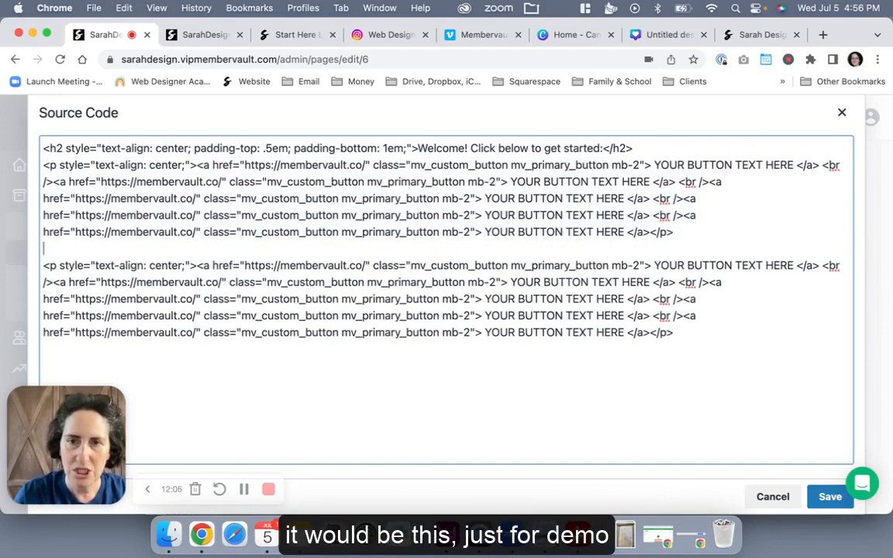
left_click(694, 143)
key("Return")
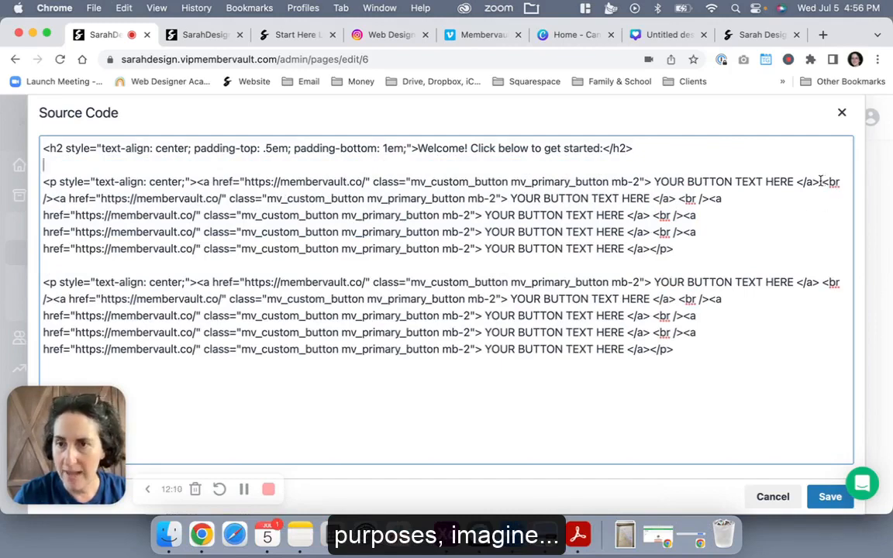
- Reduce the upper button paragraph to a single button link, with its opening and closing paragraph tags on separate lines
left_click_drag(820, 181, 656, 249)
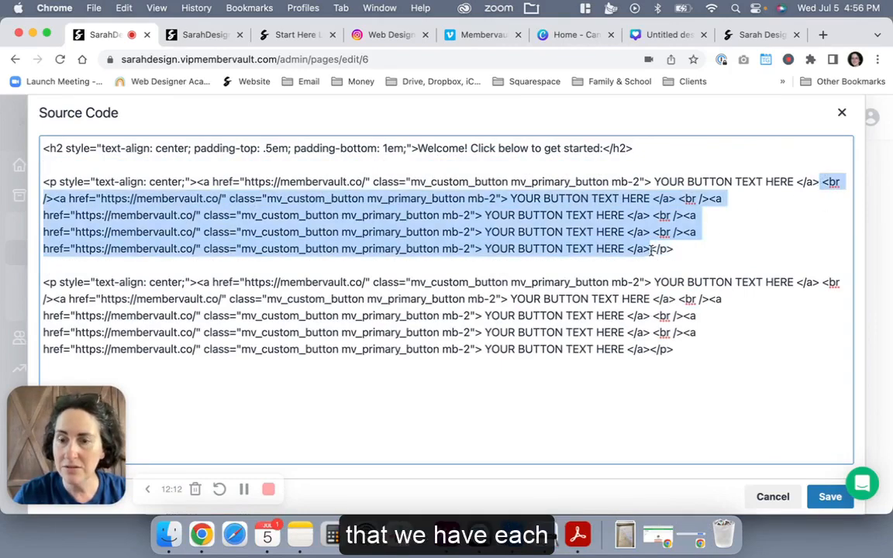
key("BackSpace")
triple_click(580, 180)
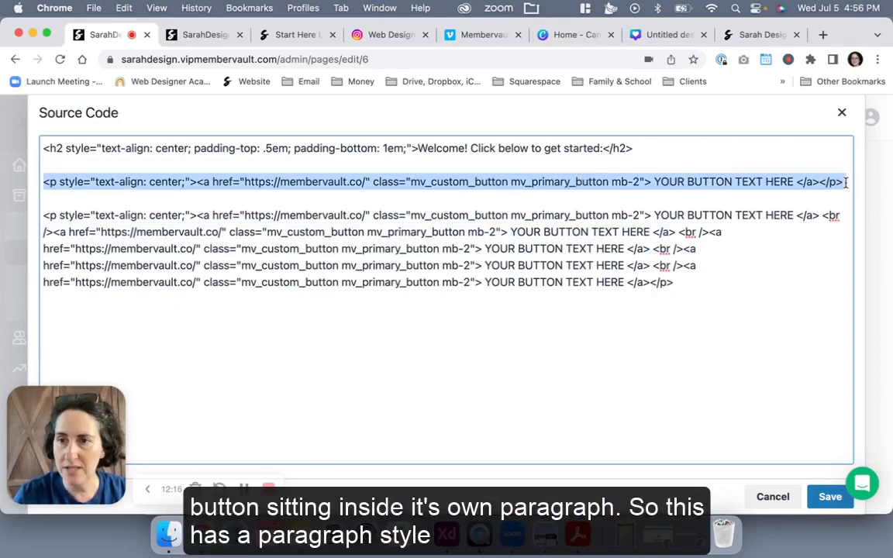
left_click(764, 181)
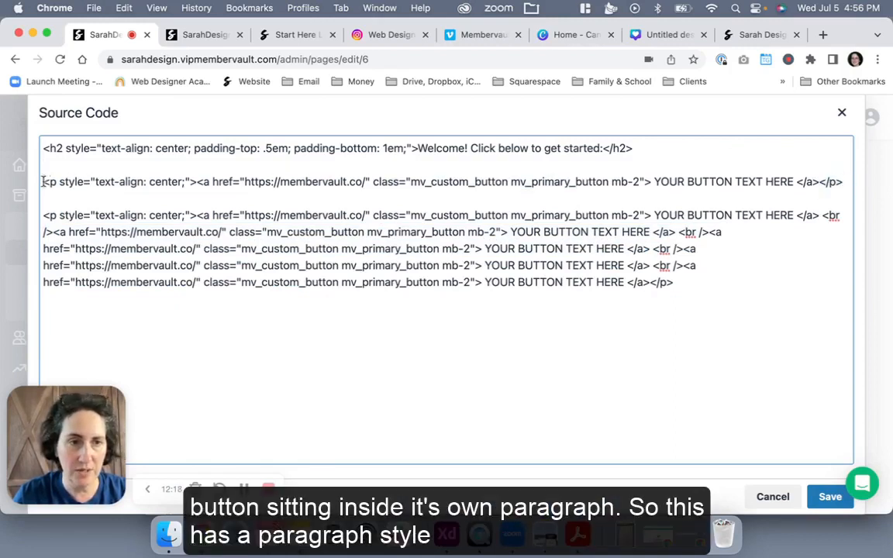
left_click_drag(43, 181, 195, 186)
left_click(195, 181)
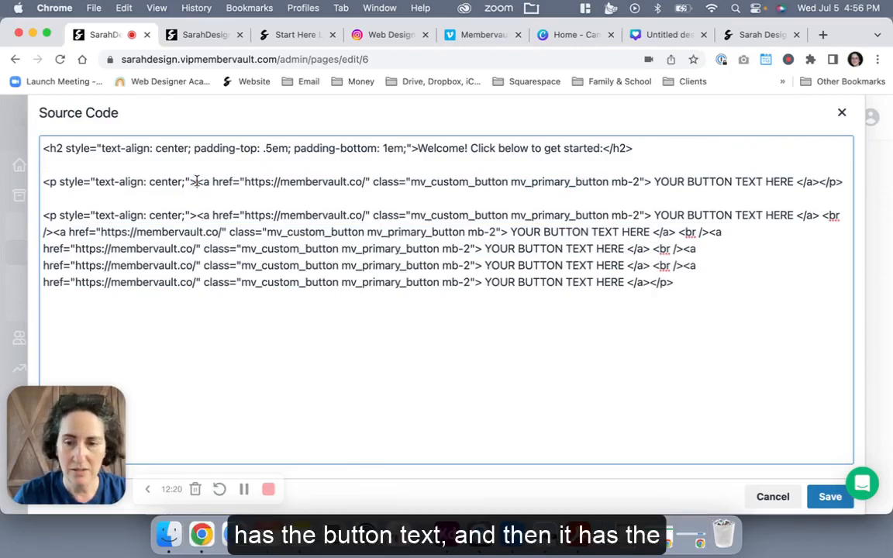
key("Return")
left_click(661, 198)
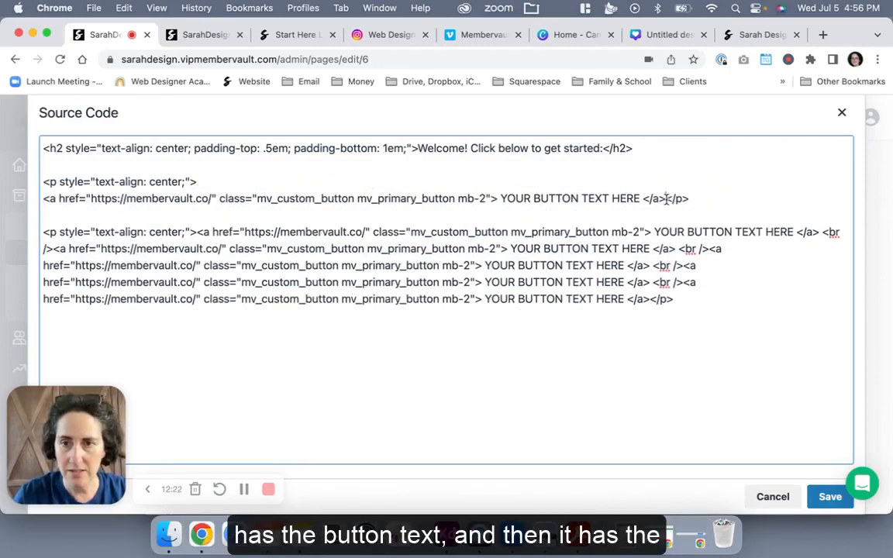
key("Return")
- Copy the single-button paragraph and paste it three times below itself, giving four buttons each in their own paragraph
left_click_drag(68, 216, 39, 192)
key("ctrl+c")
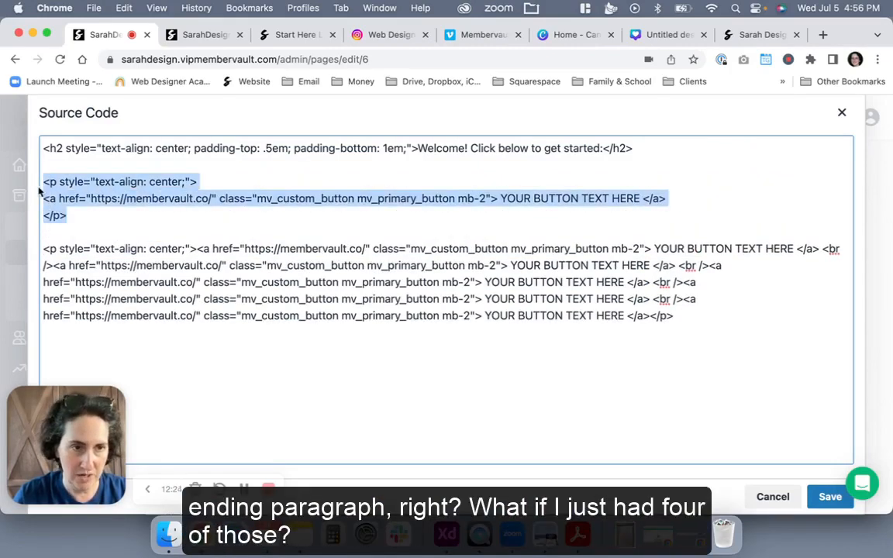
left_click(94, 217)
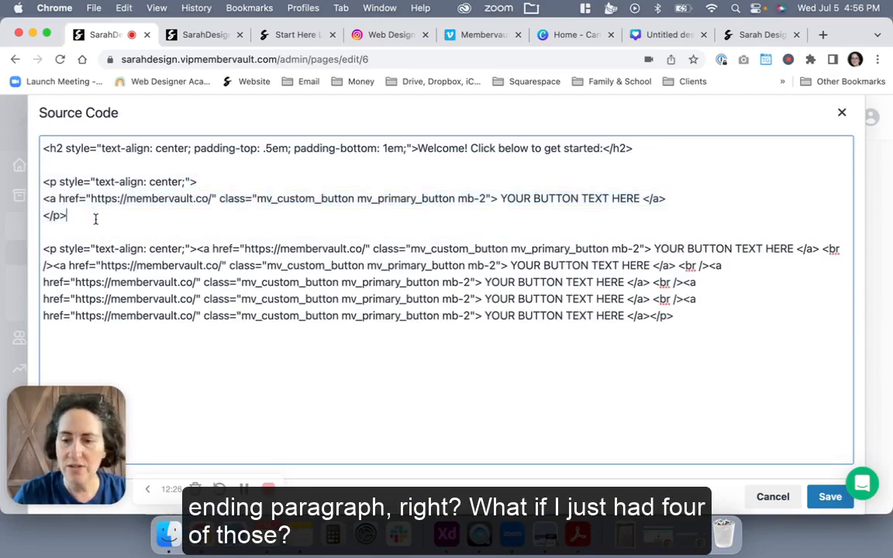
key("Return")
key("ctrl+v")
key("Return")
key("ctrl+v")
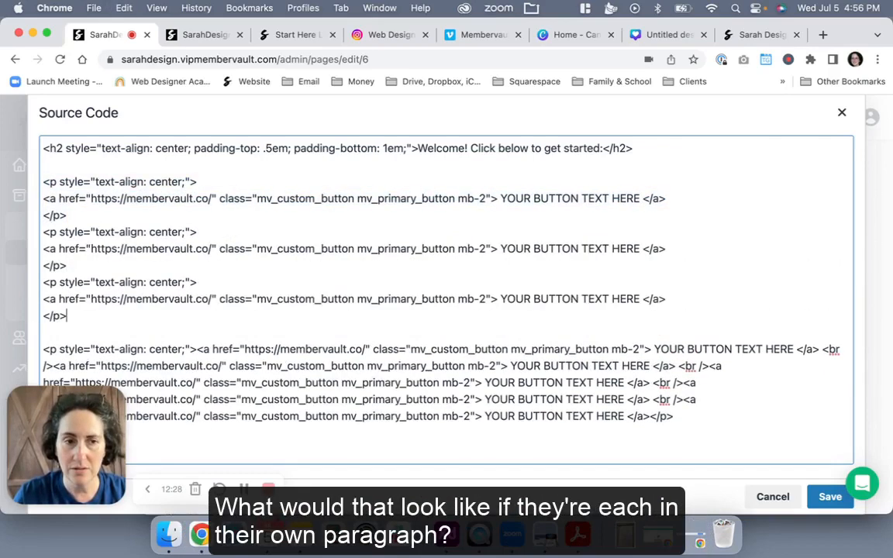
key("Return")
key("ctrl+v")
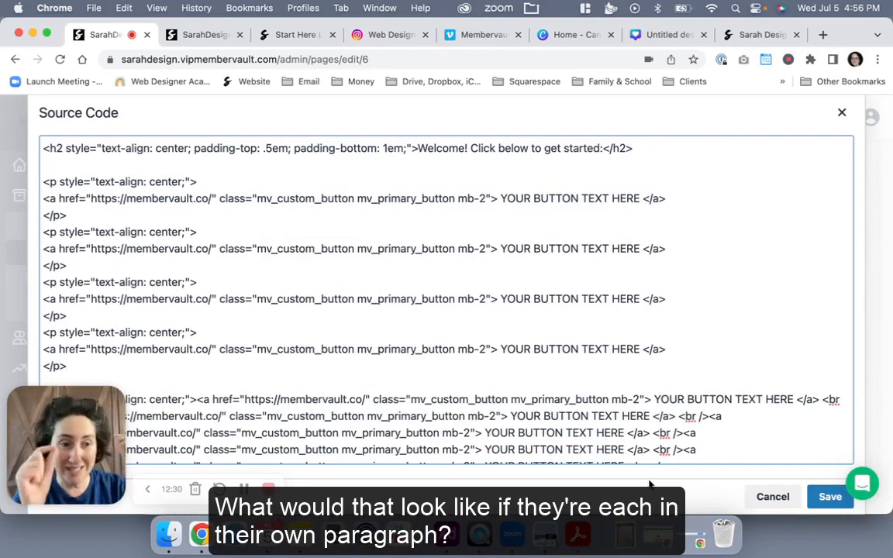
- Save the source code and header block, and reload the live linktree page to compare the button spacing
left_click(830, 497)
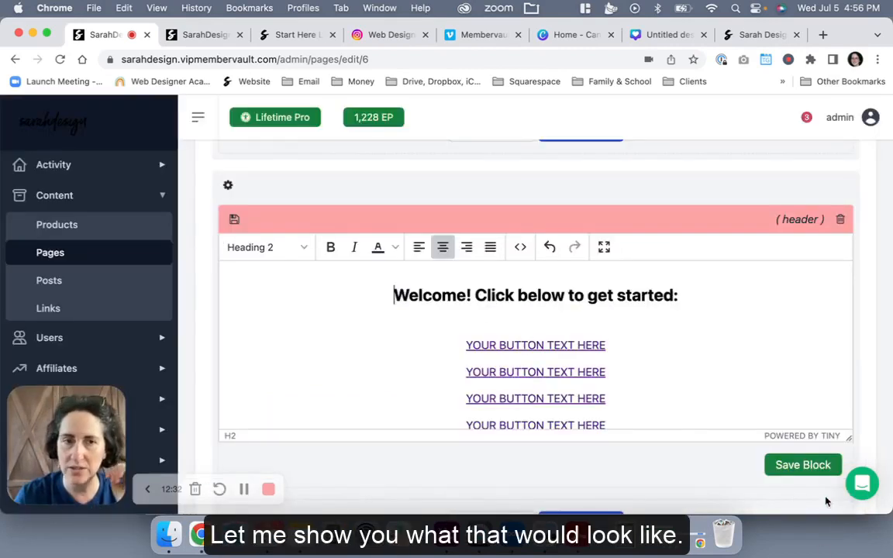
left_click(234, 219)
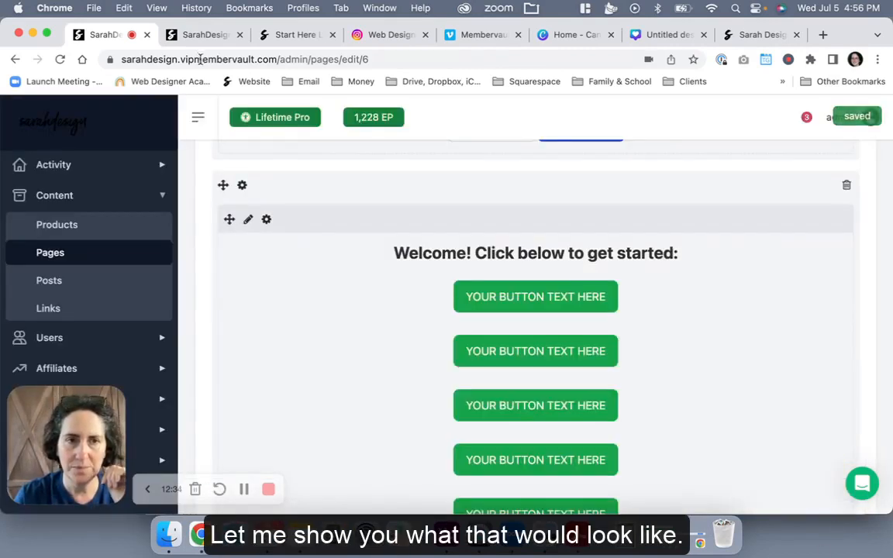
left_click(197, 42)
left_click(206, 60)
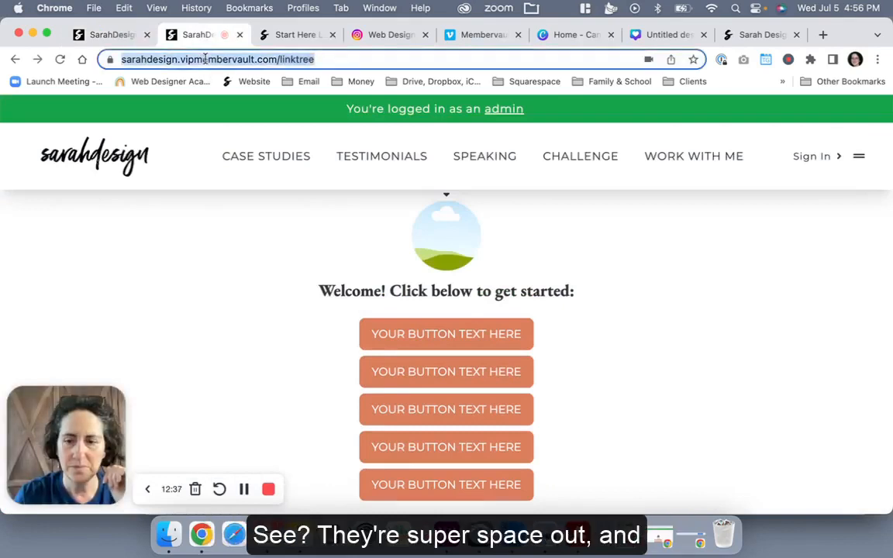
key("Return")
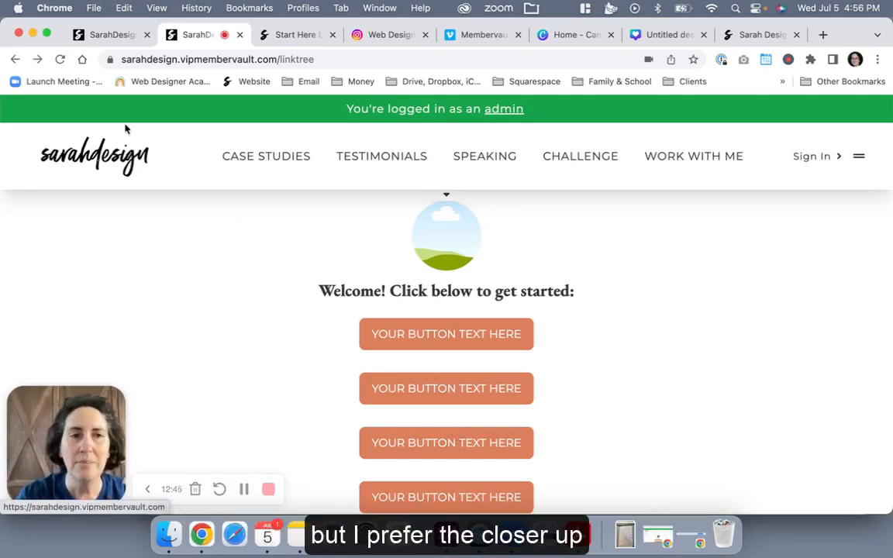
scroll(390, 351, "down", 4)
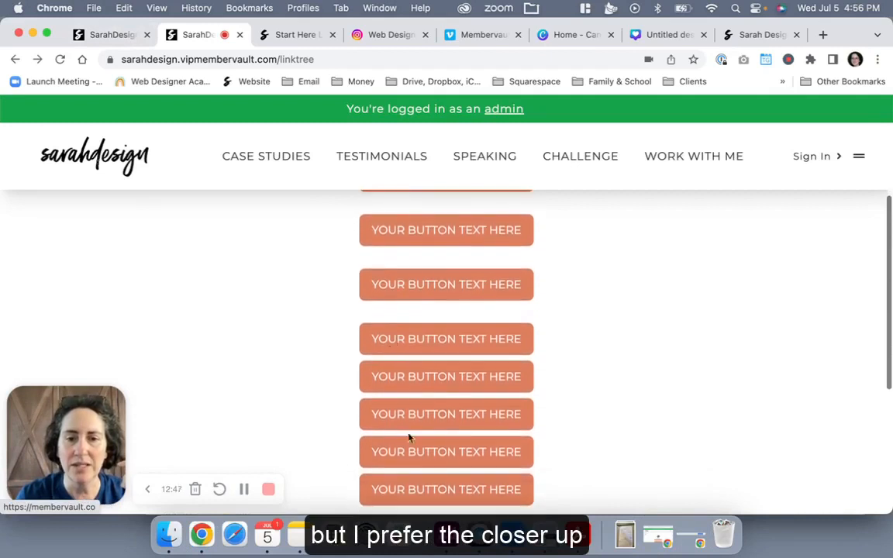
- Delete the four single-button paragraphs from the header block's source code and save the code and the block
left_click(97, 34)
left_click(245, 219)
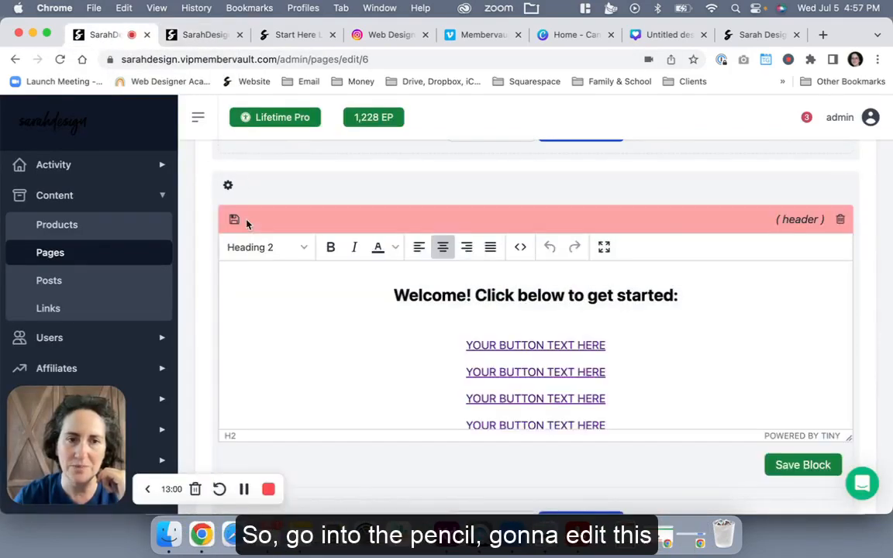
left_click(521, 248)
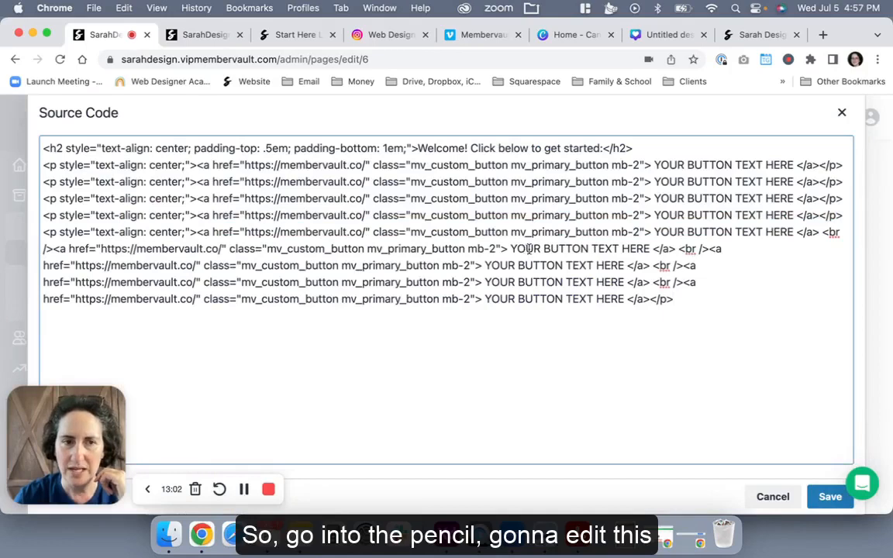
left_click_drag(845, 216, 32, 159)
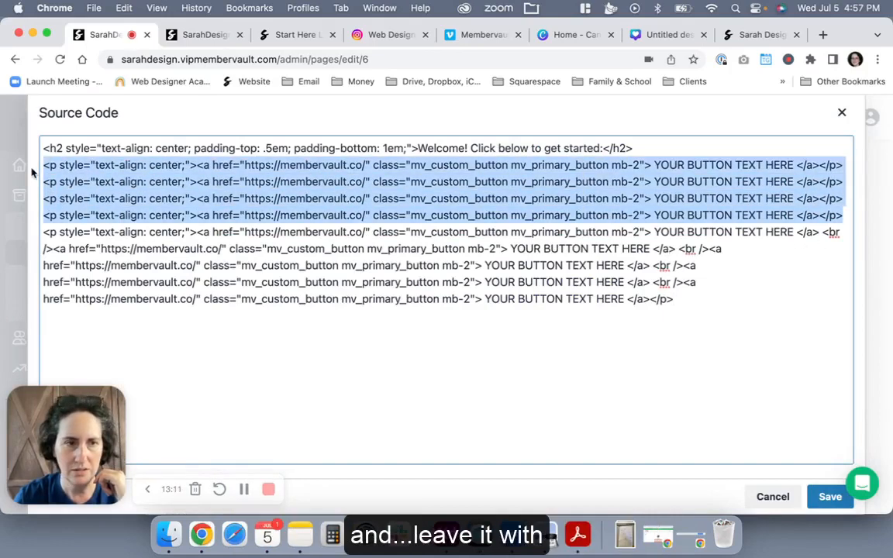
key("BackSpace")
key("BackSpace")
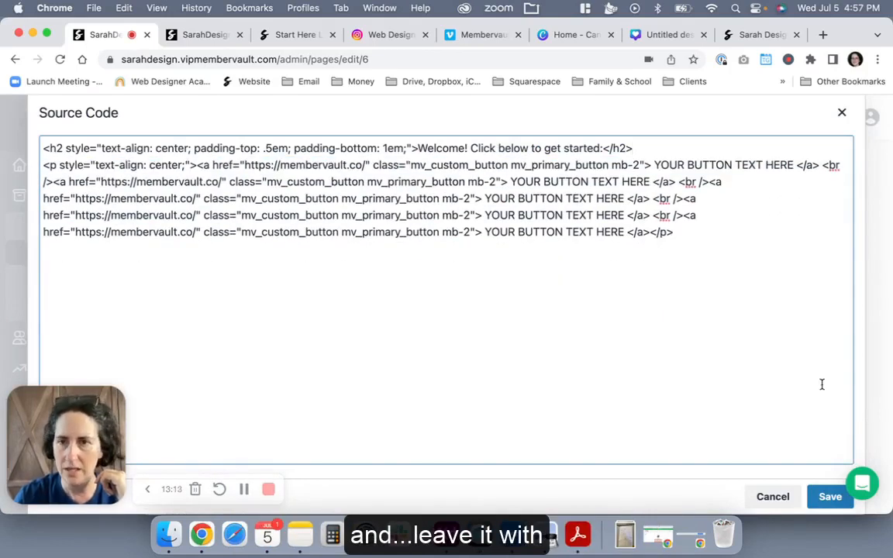
left_click(829, 496)
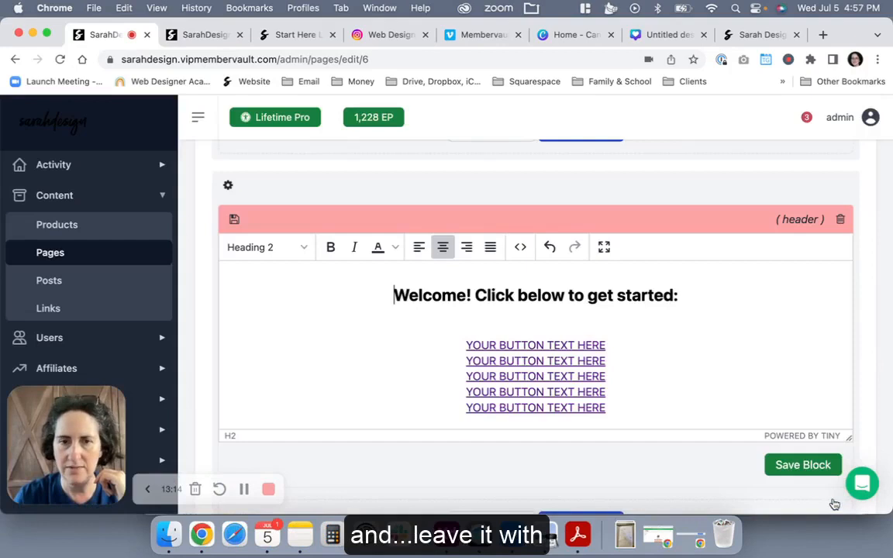
left_click(234, 220)
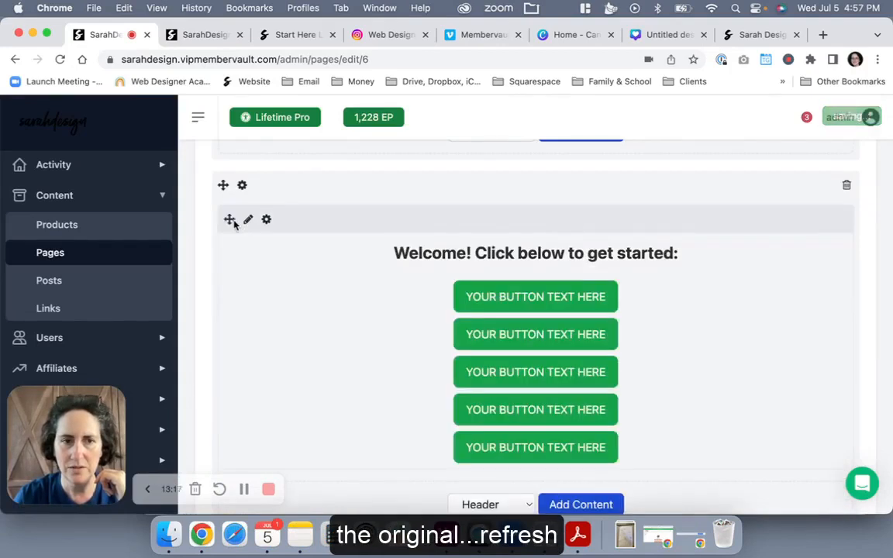
- Reload the live linktree page to check the five closely spaced buttons
left_click(189, 34)
left_click(184, 59)
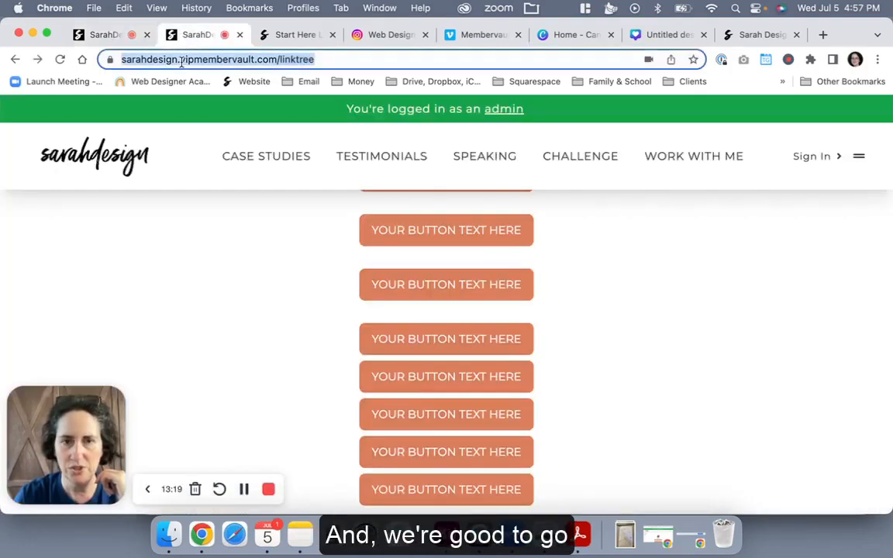
key("Return")
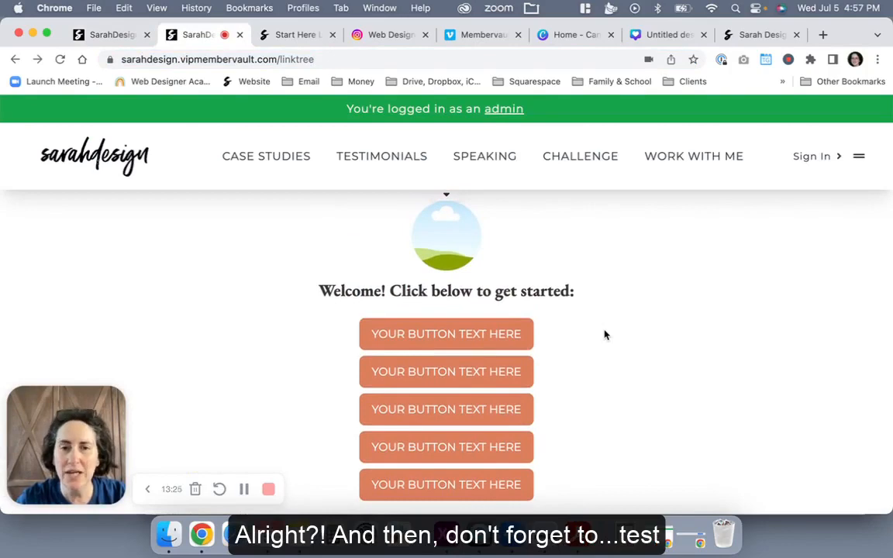
- Return to the Linktree page editor and check the page's URL in Page Settings
scroll(605, 335, "down", 1)
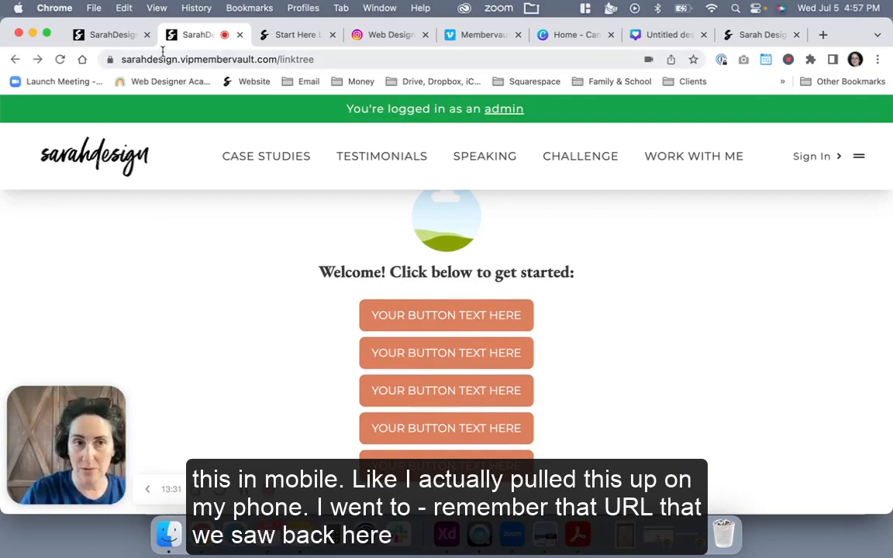
left_click(117, 35)
scroll(366, 244, "up", 10)
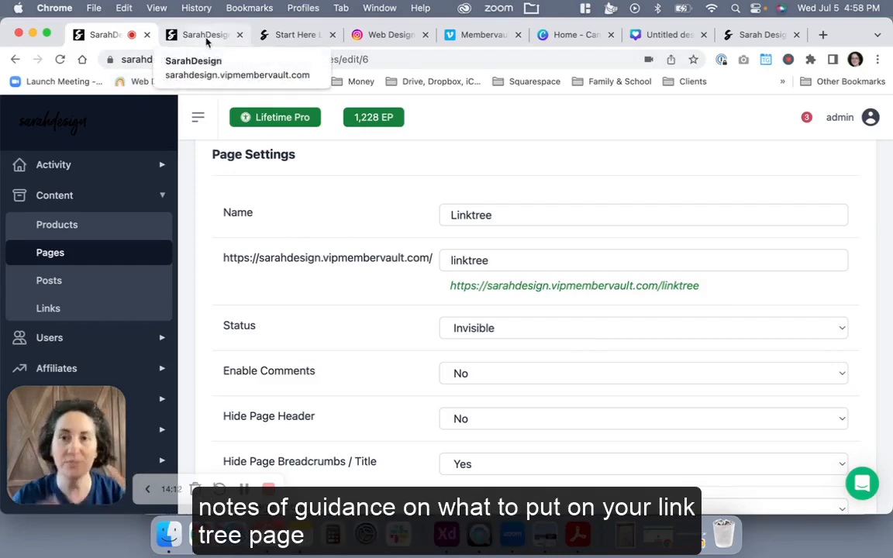
- Open the example start-here page and examine its link buttons and the emojis in their labels
left_click(289, 35)
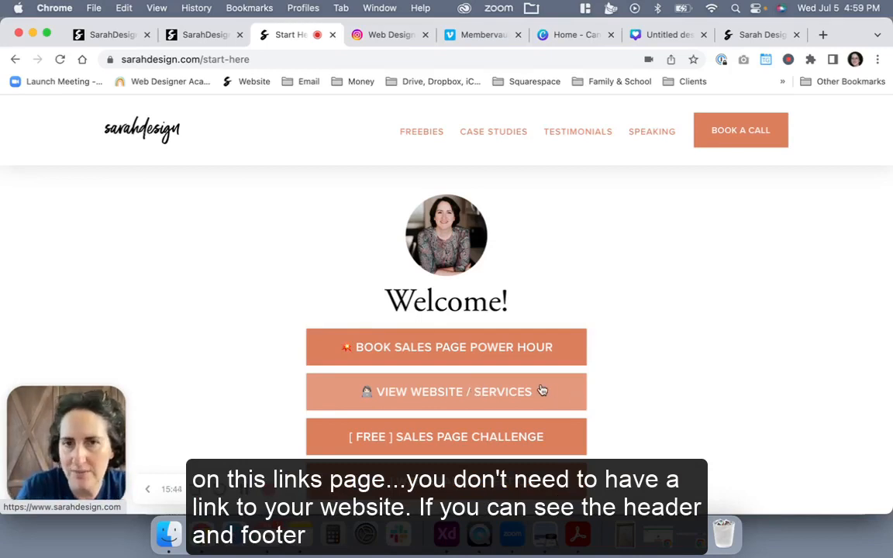
scroll(505, 228, "down", 2)
scroll(505, 227, "up", 2)
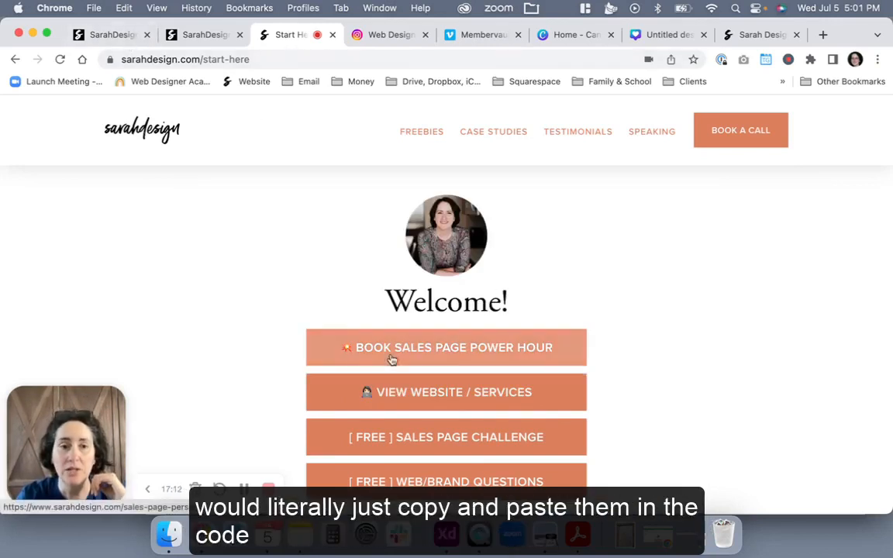
left_click_drag(359, 351, 347, 293)
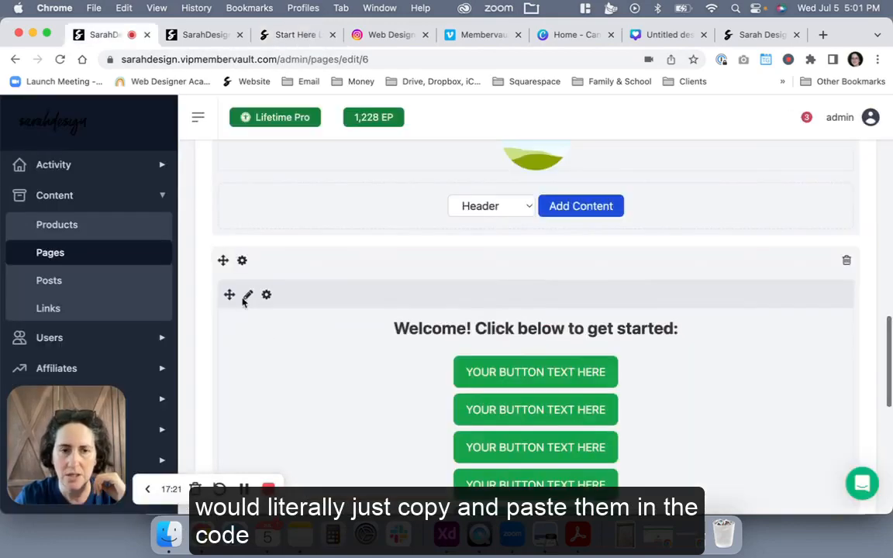
- Open the button header block's source code at the second button's text and copy the woman-at-computer emoji from the emoji note in Notes
left_click(247, 295)
left_click(472, 383)
left_click(520, 322)
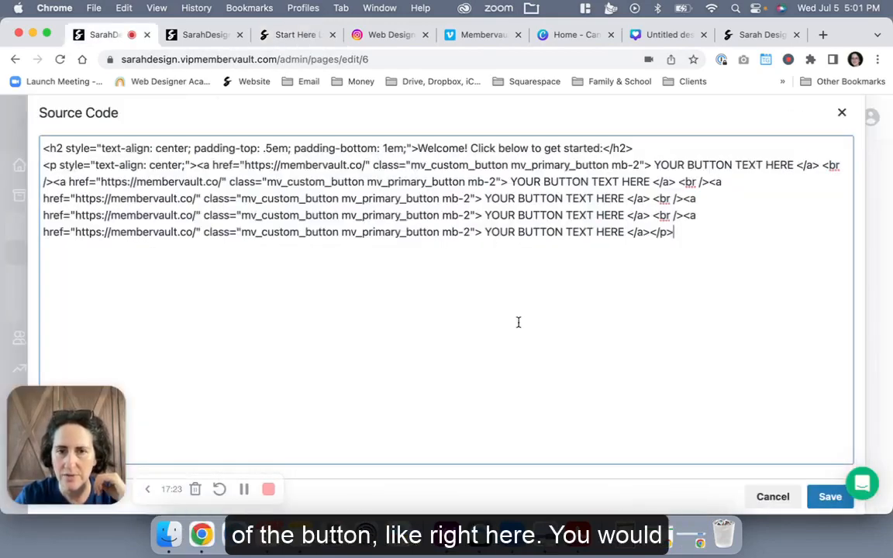
left_click(509, 181)
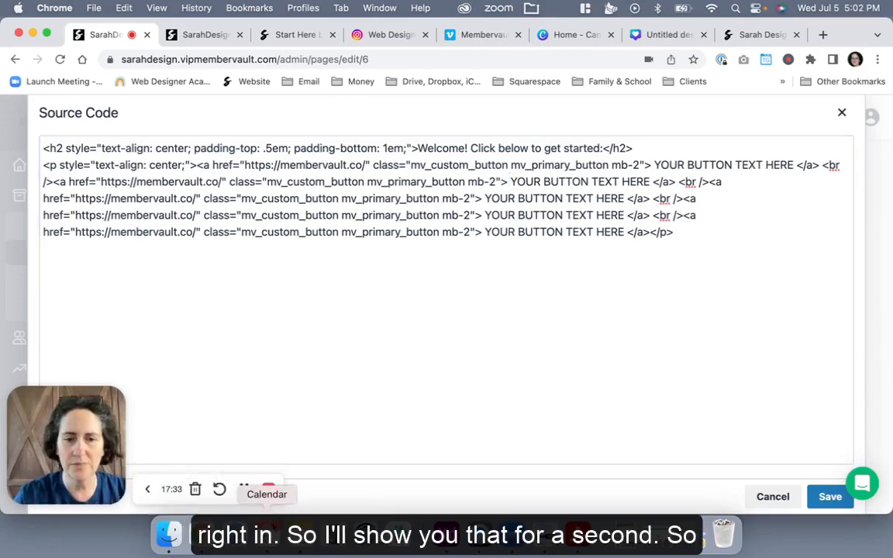
left_click(300, 535)
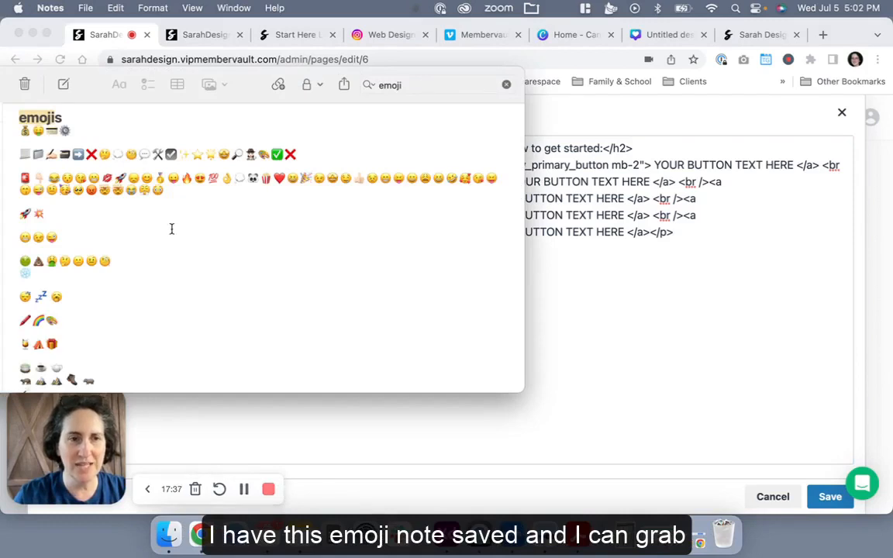
scroll(85, 278, "down", 3)
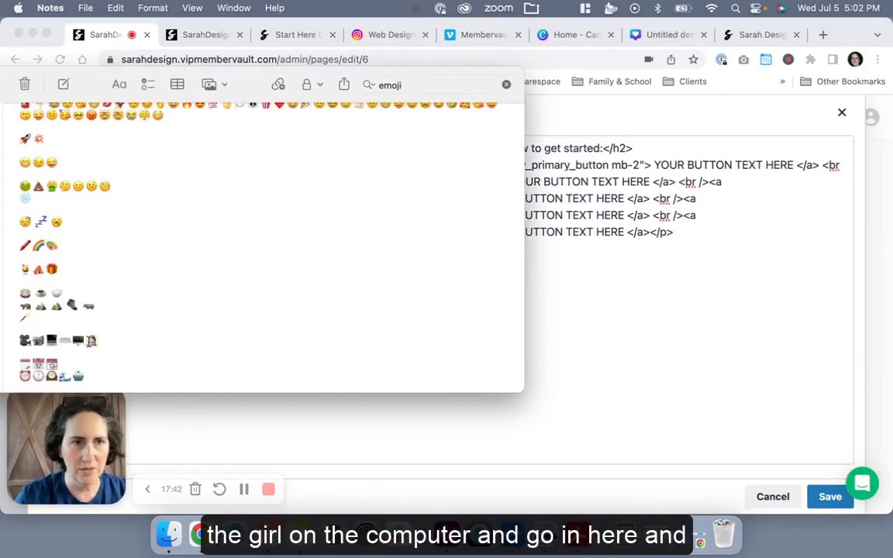
left_click(560, 351)
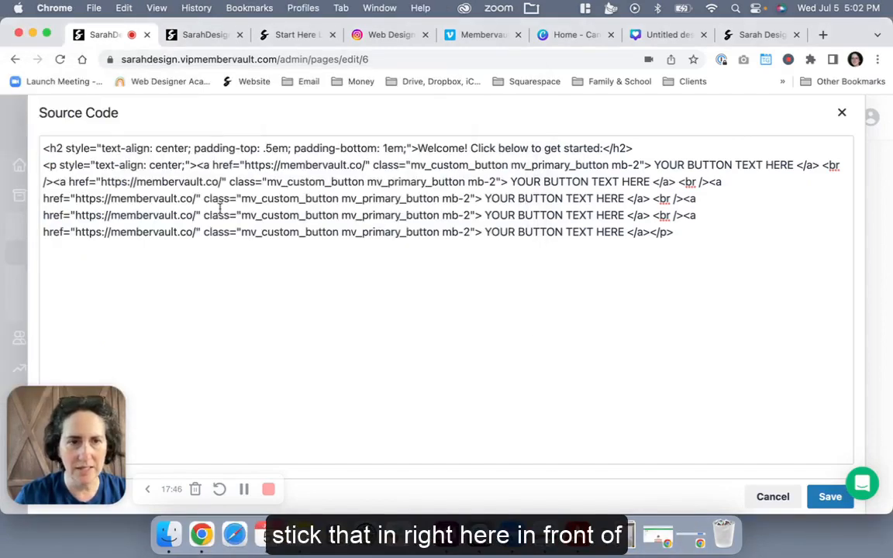
- Insert the copied emoji before the second button's "YOUR BUTTON TEXT HERE" text, and save the code and the block
left_click(509, 182)
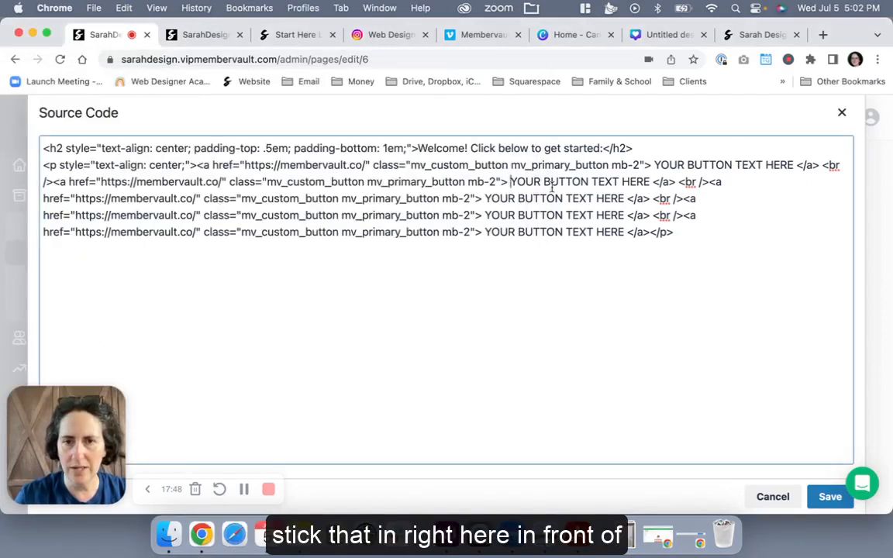
type("🧑‍💻")
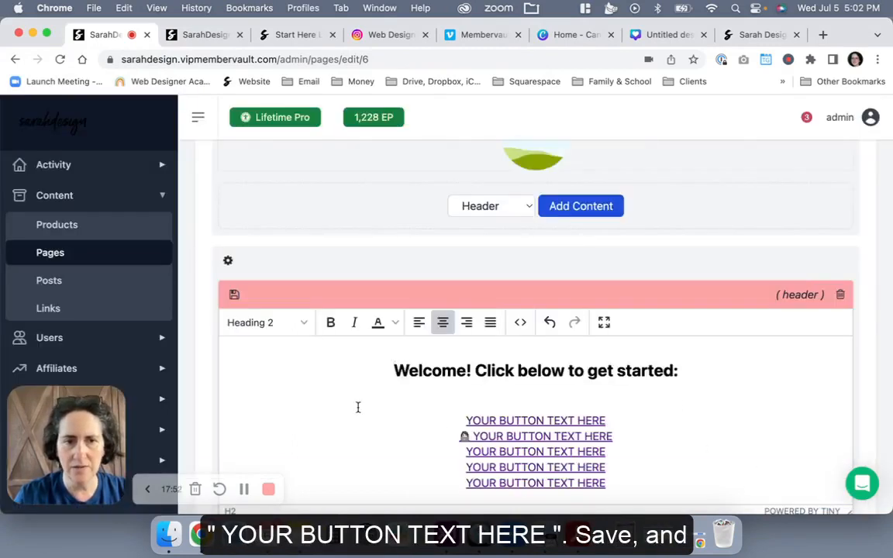
left_click(234, 296)
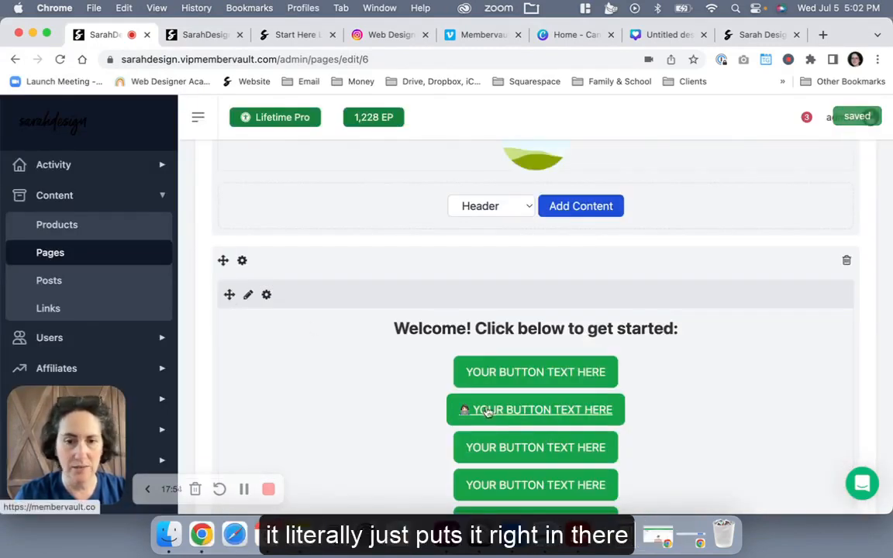
- Reload the live linktree page to check the emoji on the second button
left_click(199, 34)
left_click(210, 64)
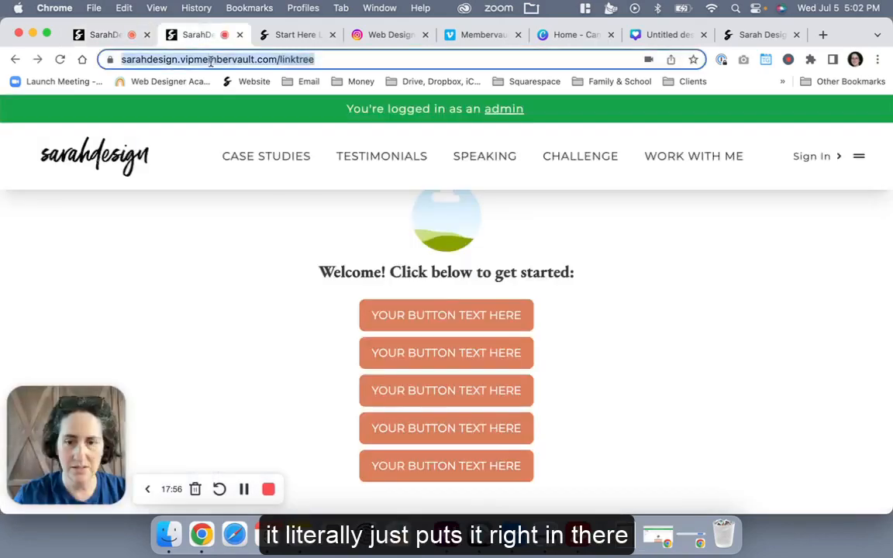
key("Return")
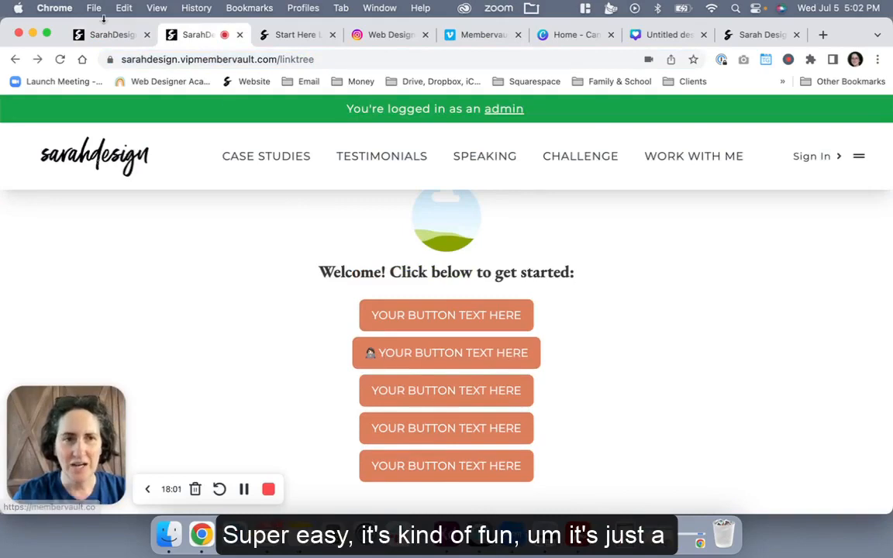
- Delete the emoji before the second button's text in the header block's source code, and save the code and the block
key("ctrl+shift+Tab")
left_click(247, 294)
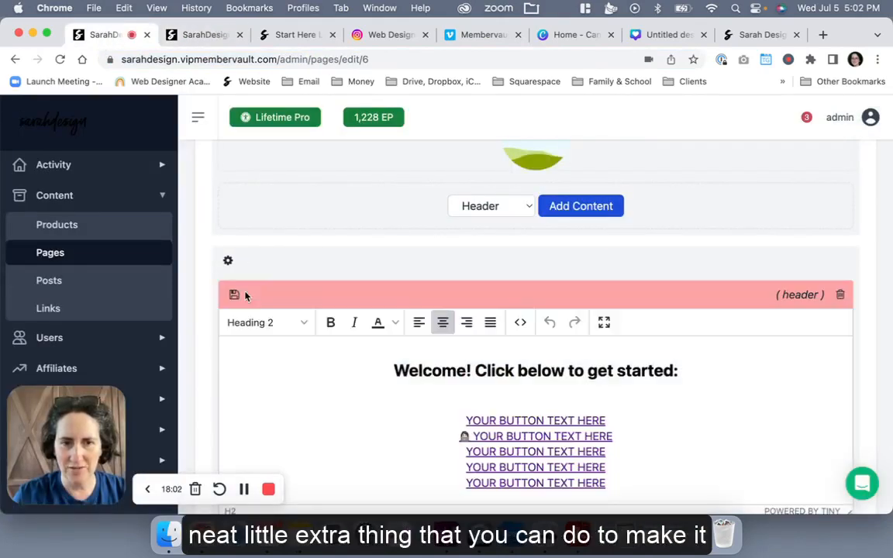
left_click(521, 322)
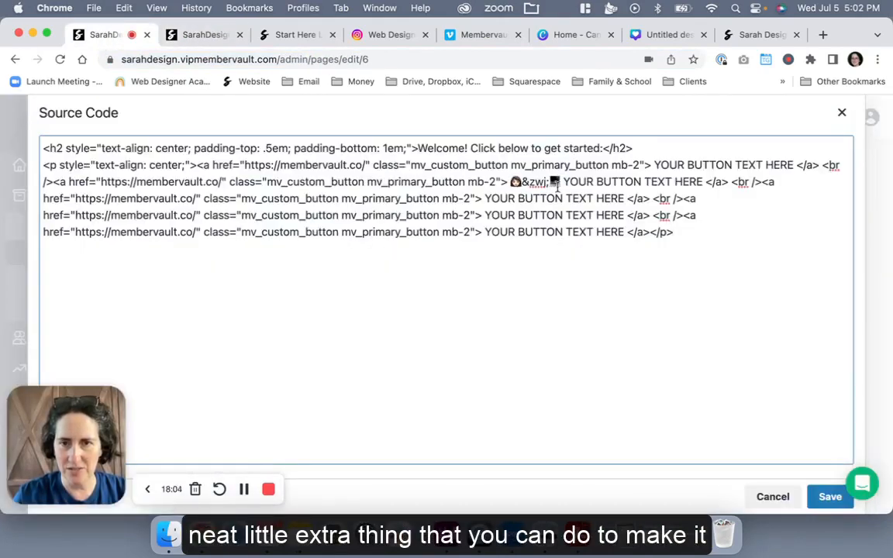
left_click_drag(561, 181, 510, 182)
key("BackSpace")
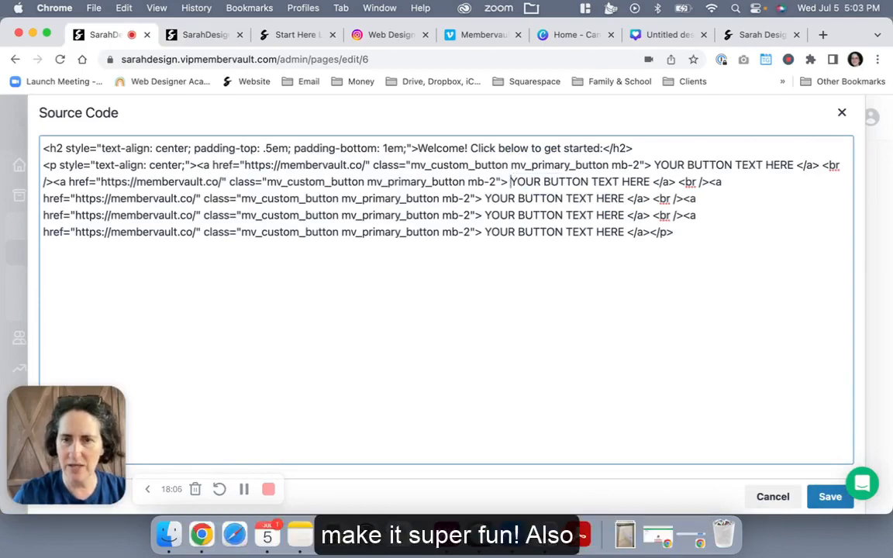
left_click(830, 497)
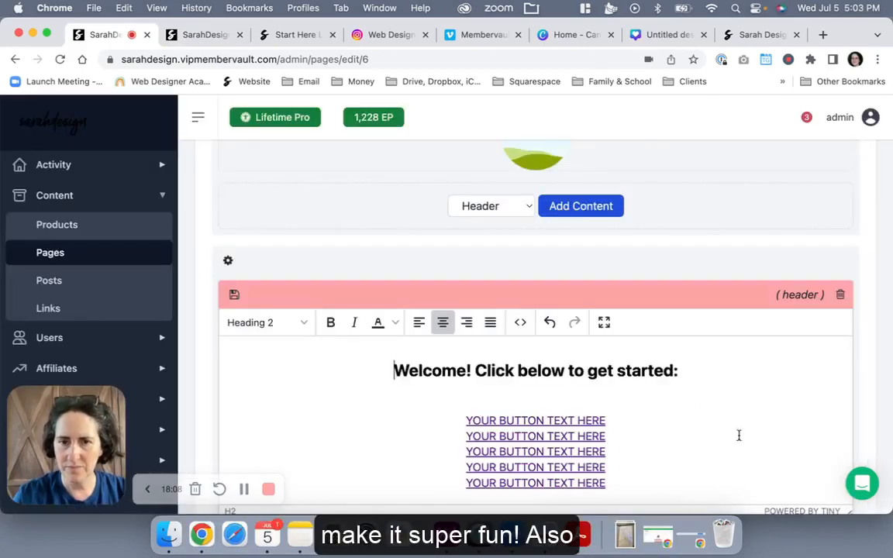
- Reload the live linktree page to check the second button without the emoji
left_click(209, 34)
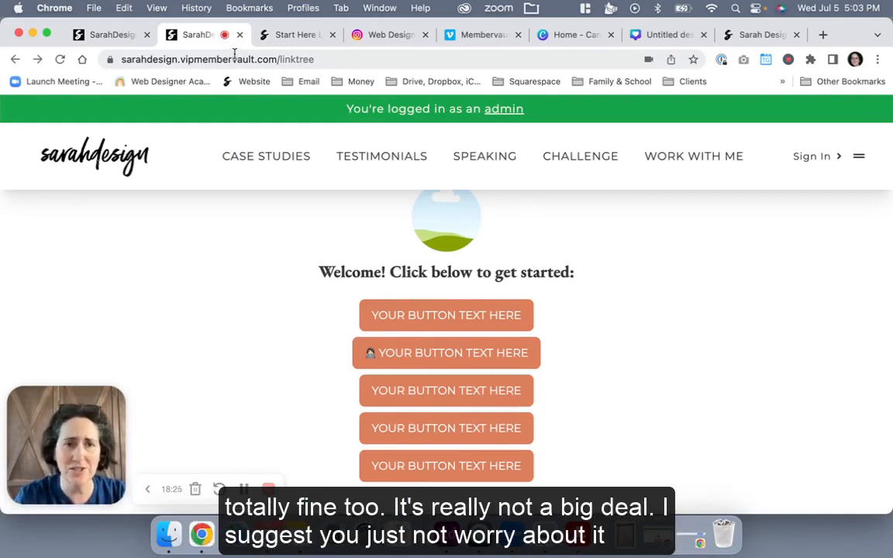
left_click(282, 58)
key("Return")
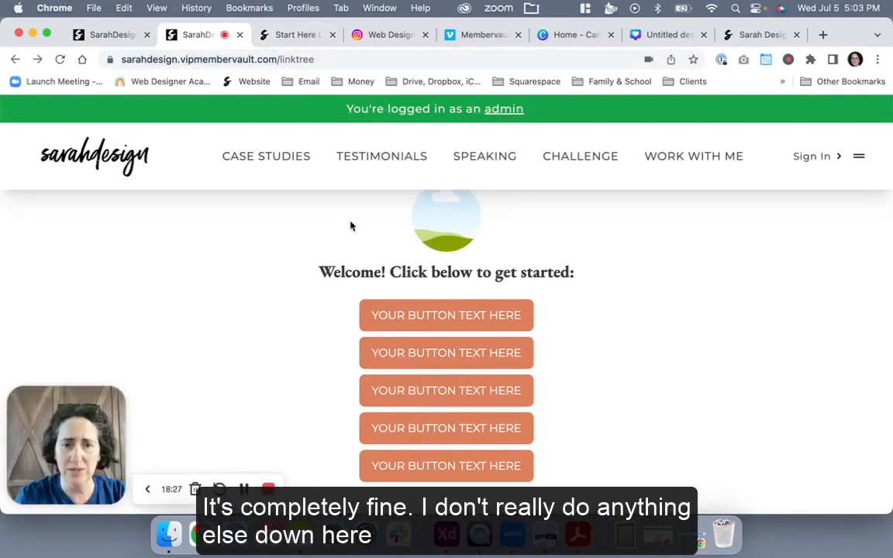
- Review the buttons and Page Settings in the Linktree page editor, and return to the live linktree page
key("ctrl+shift+Tab")
scroll(392, 287, "up", 5)
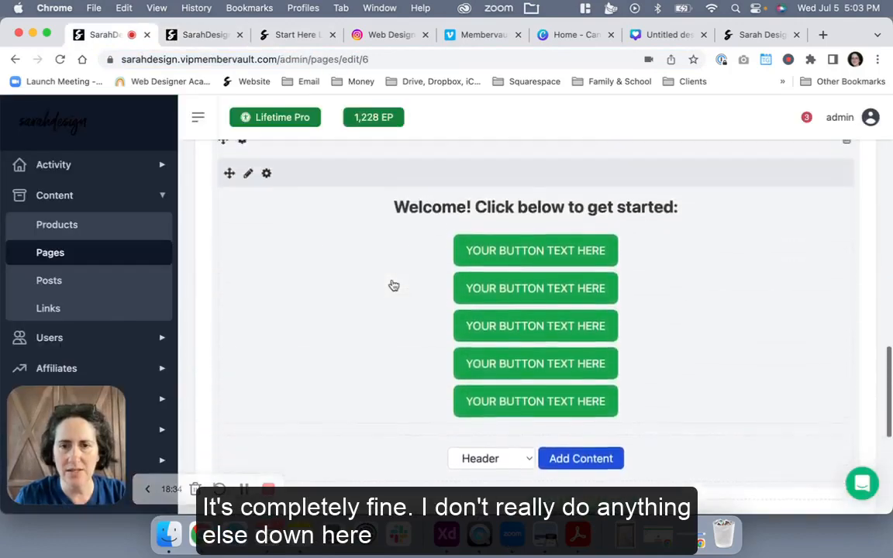
scroll(393, 285, "up", 10)
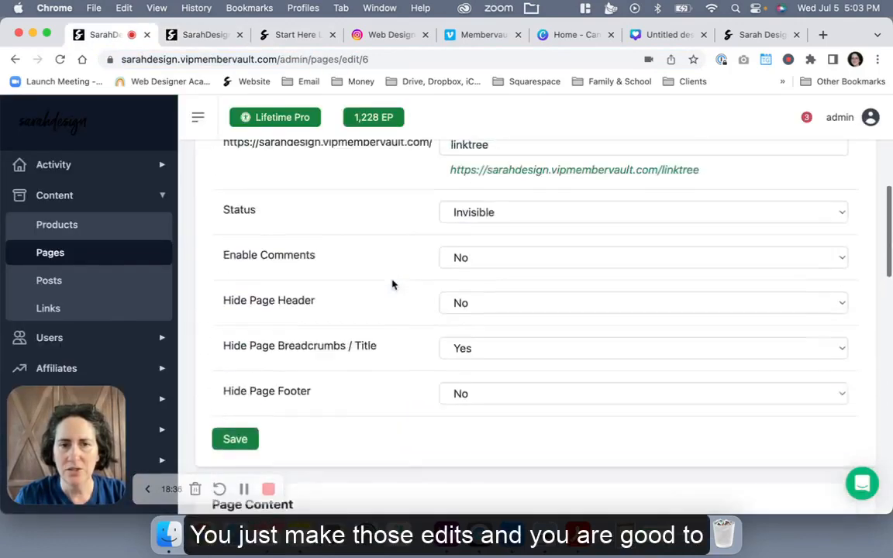
scroll(392, 286, "up", 5)
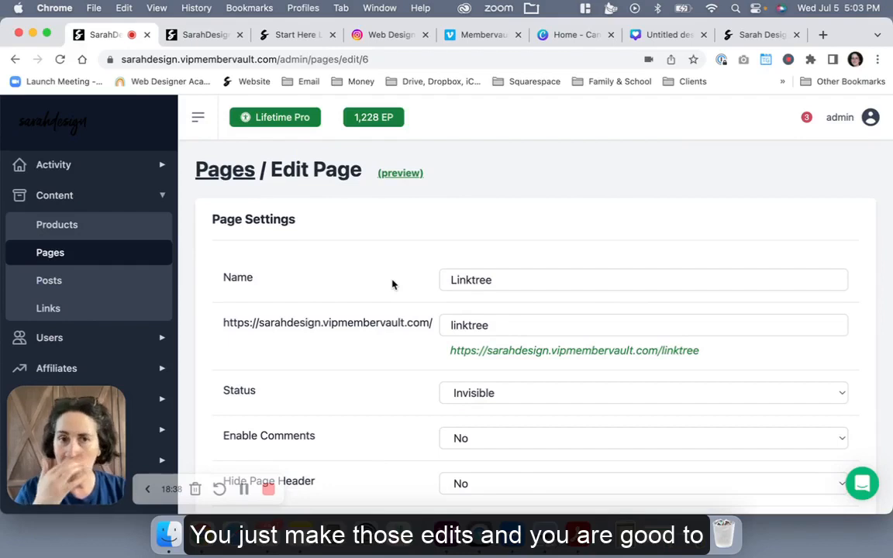
left_click(198, 39)
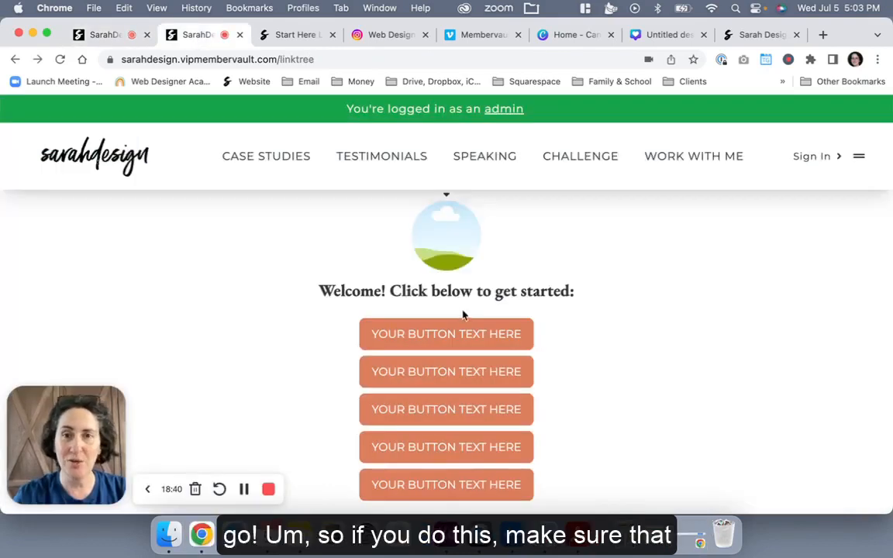